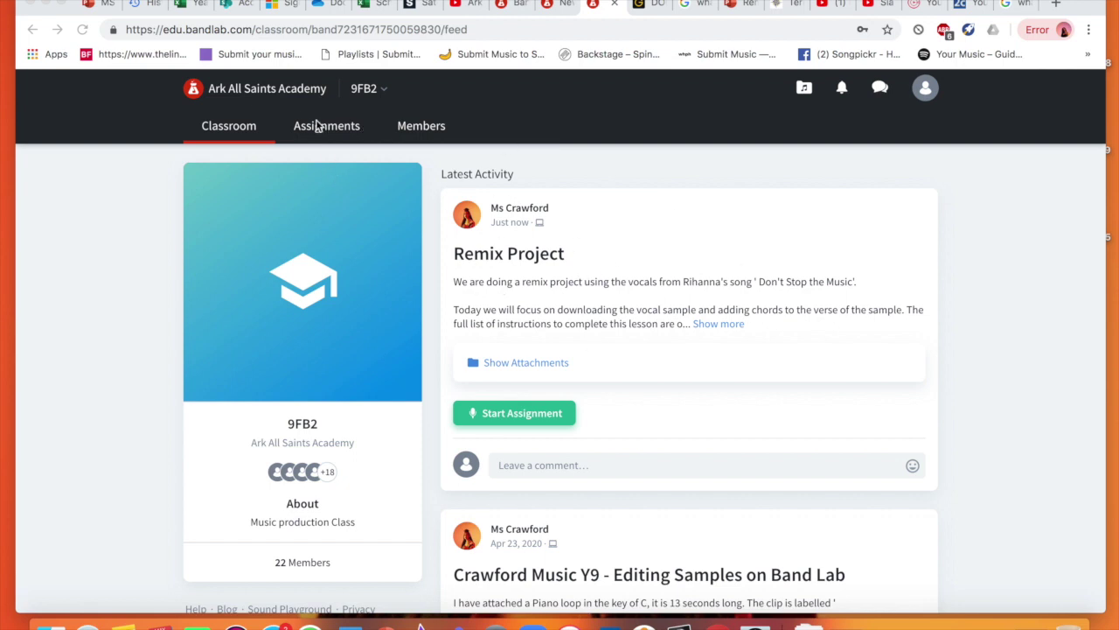
Open the class's Assignments list and select the Remix Project assignment.
click(320, 136)
click(320, 136)
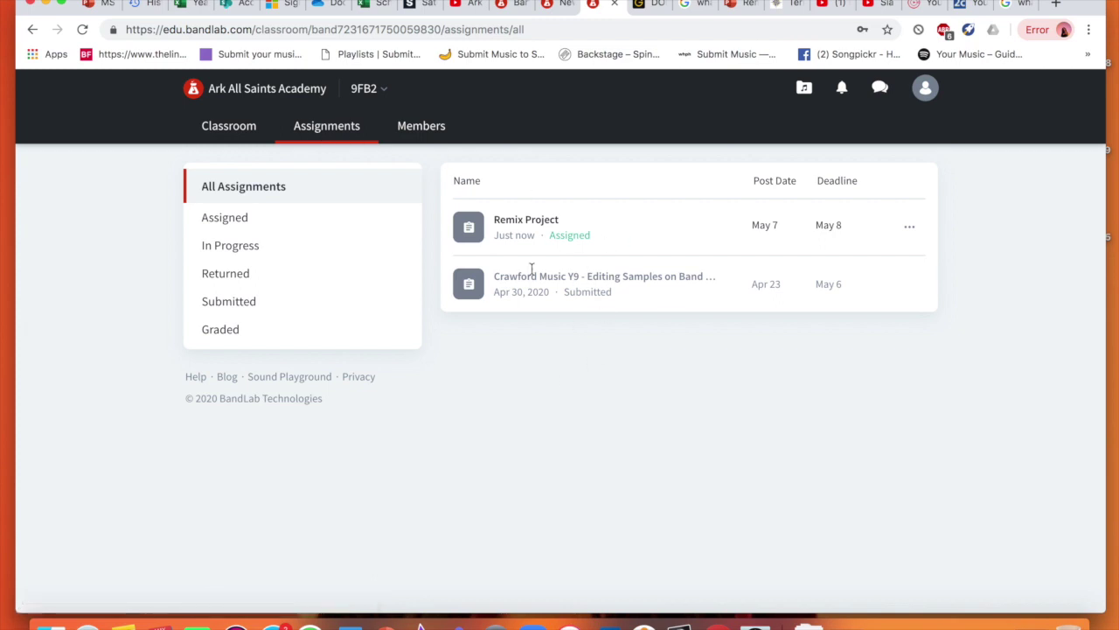
click(527, 223)
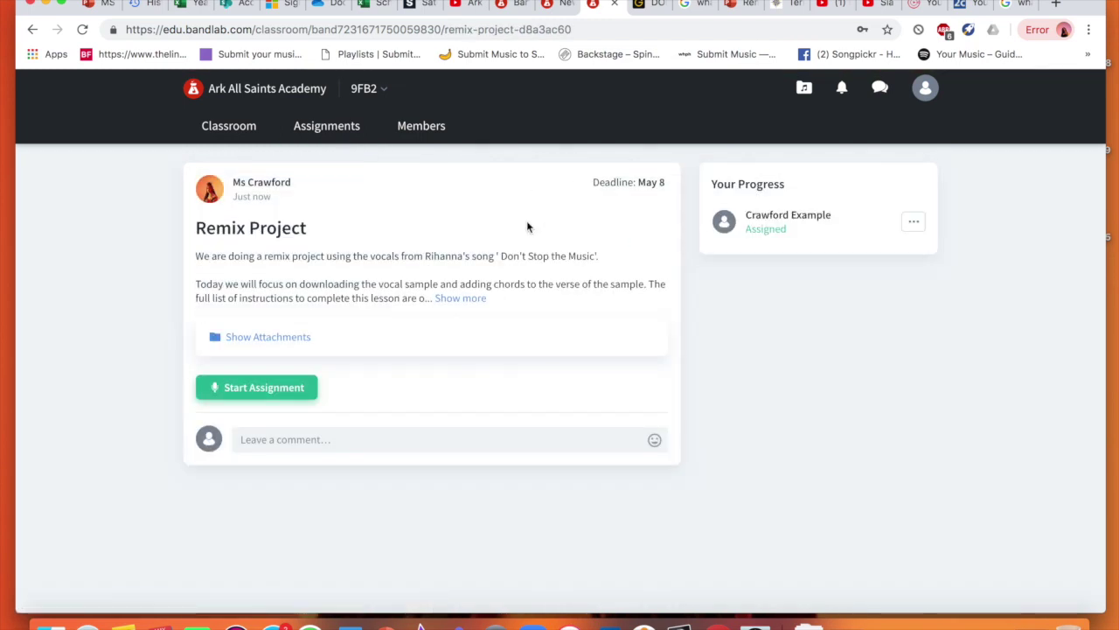
Expand the Remix Project's full instructions with Show more, then start the assignment.
click(440, 299)
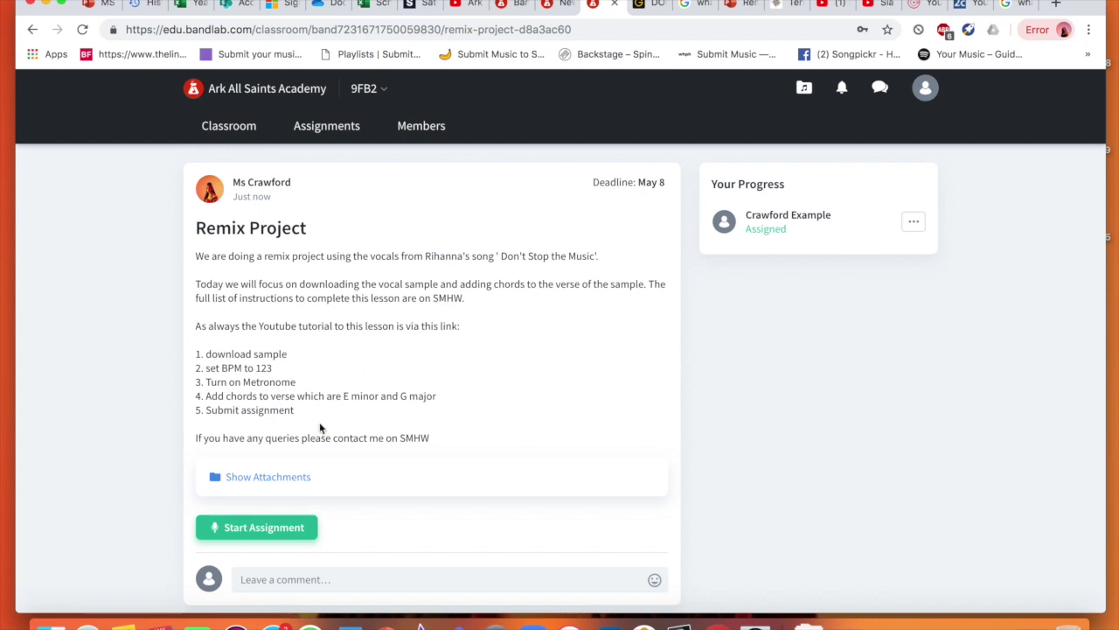
click(293, 528)
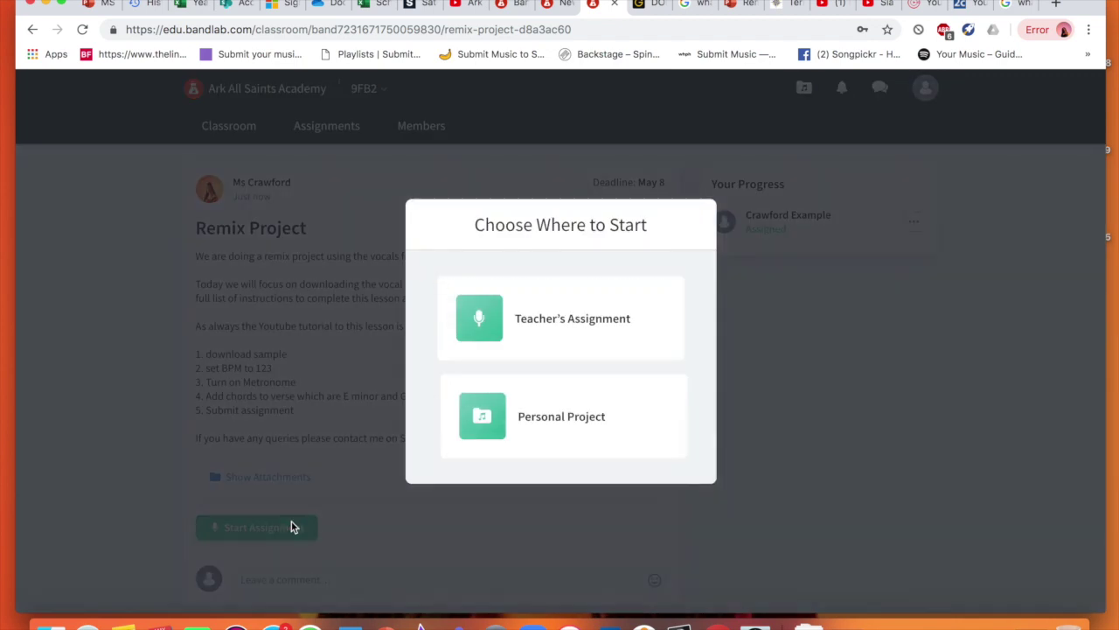
Start from the Teacher's Assignment and import the Rihanna vocals-only mp3 from Downloads as a track.
click(527, 344)
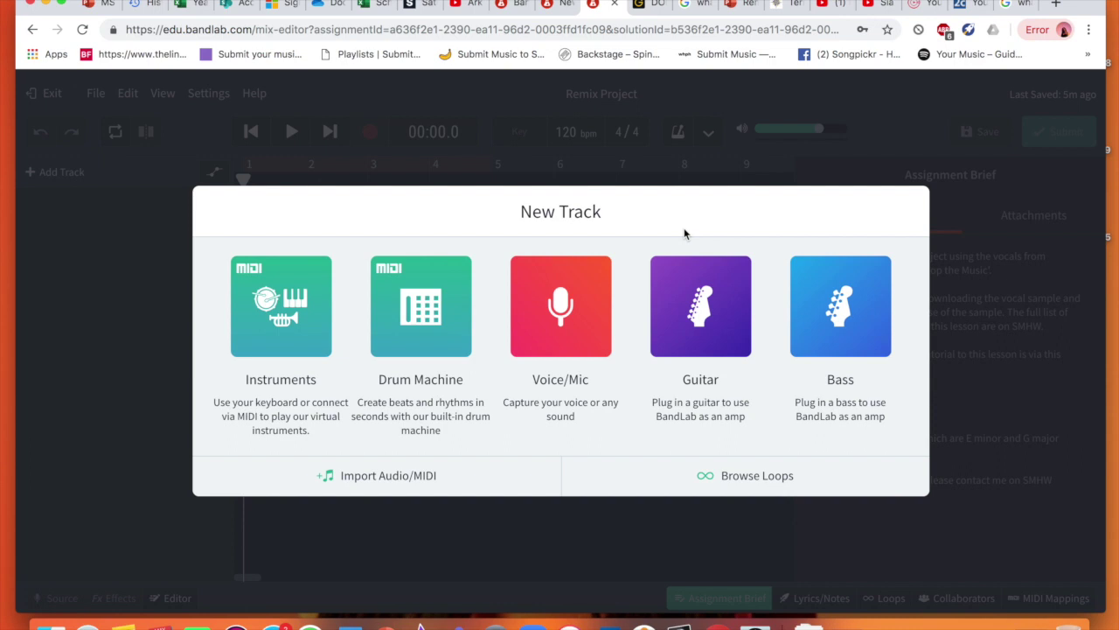
click(442, 475)
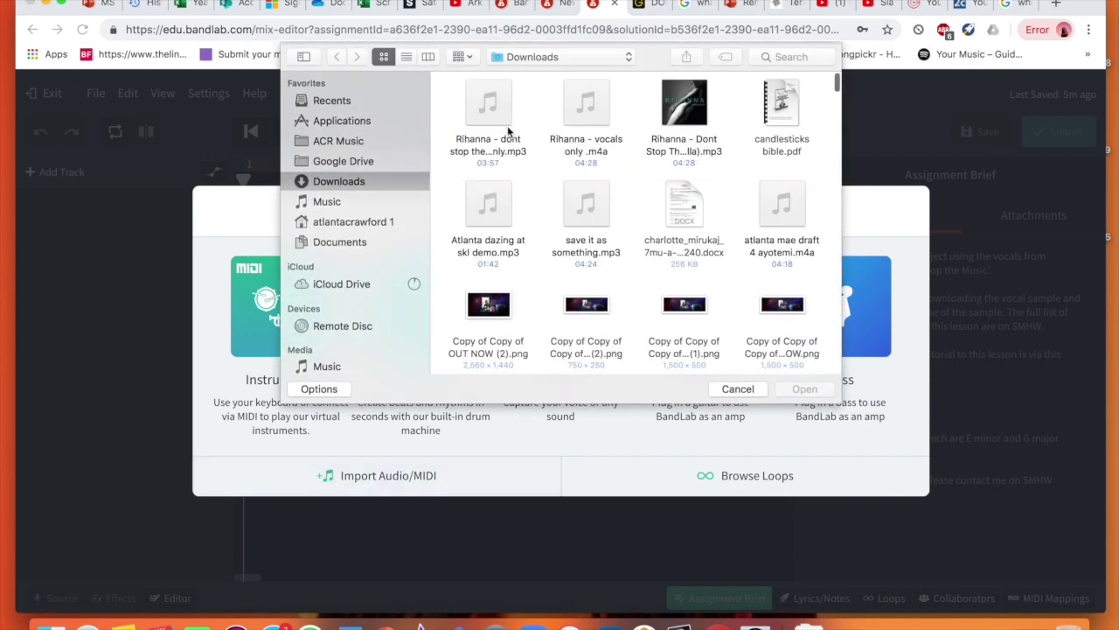
click(505, 125)
double_click(505, 125)
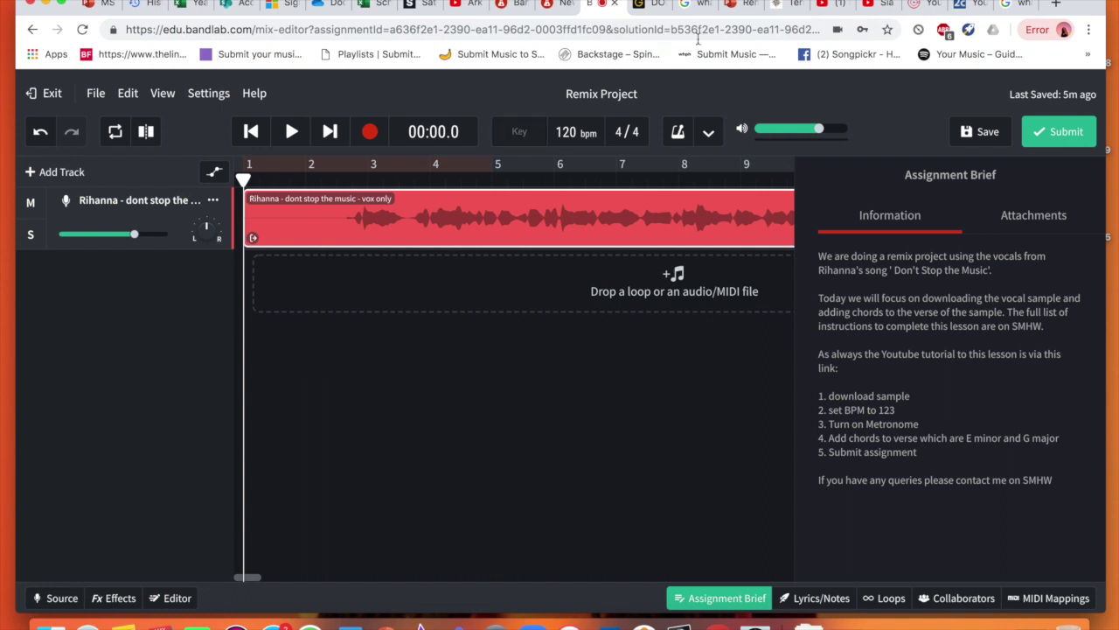
Set the tempo to 123 BPM and choose Don't Adjust so the vocal isn't stretched.
double_click(567, 132)
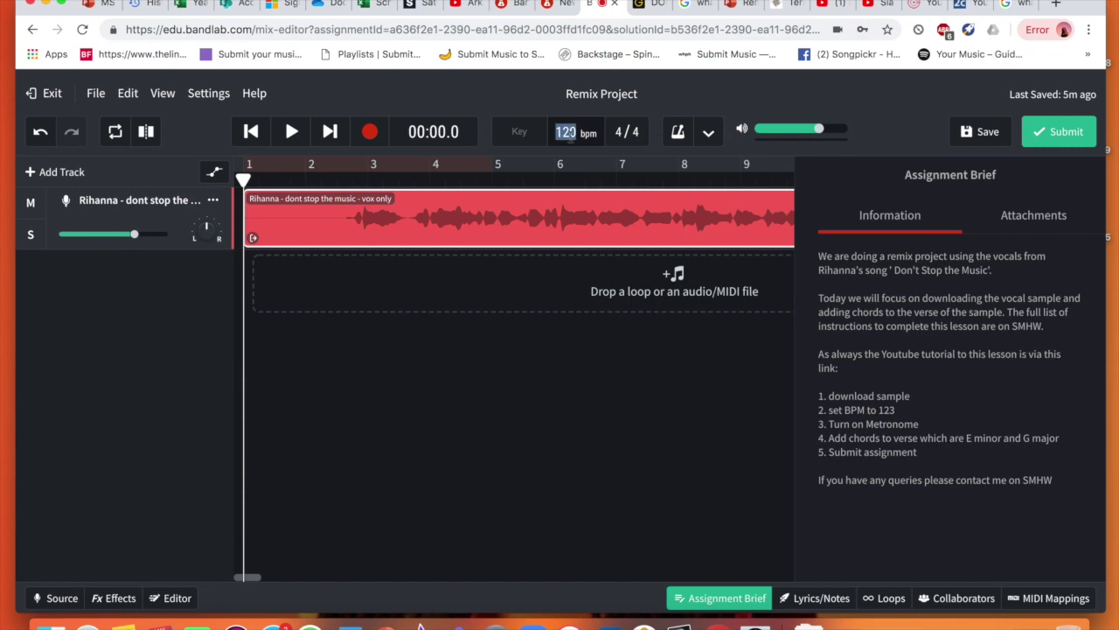
text(123)
key(Return)
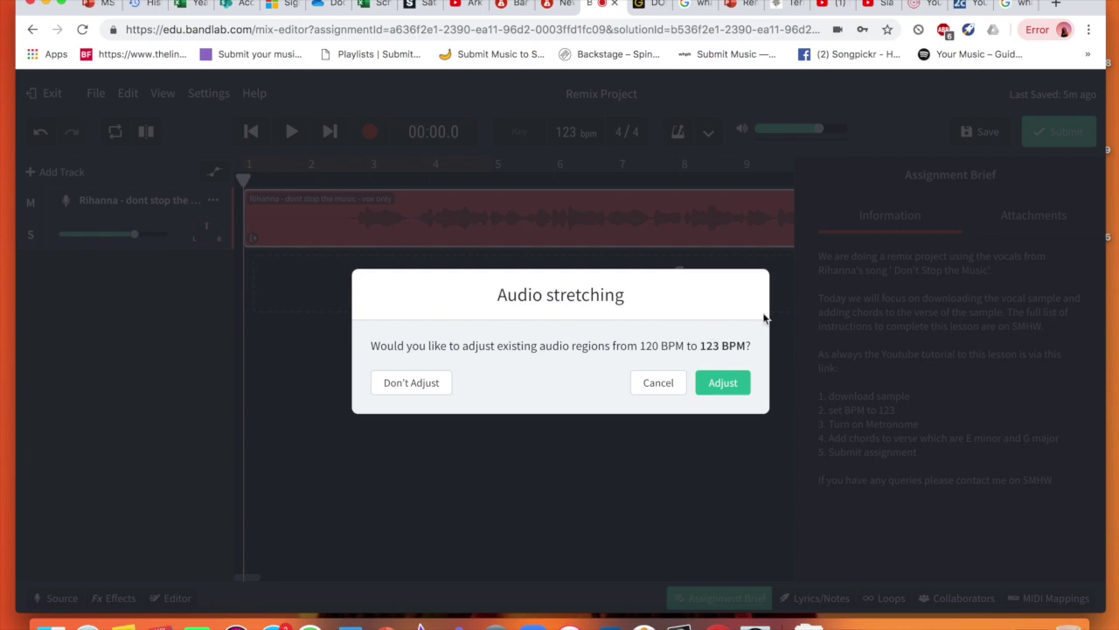
click(425, 386)
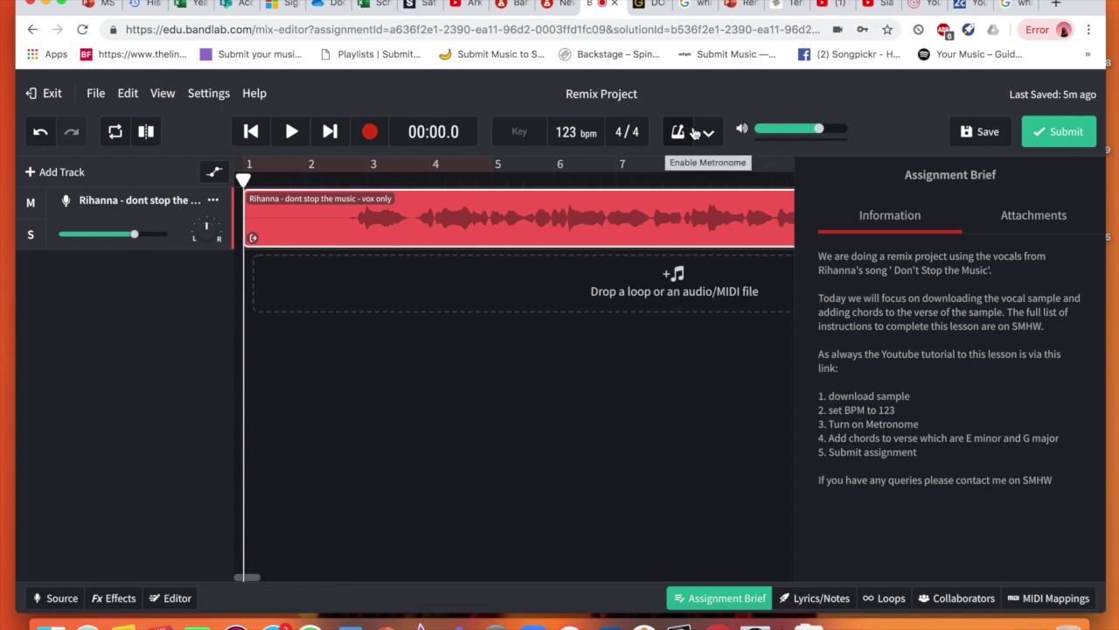
Enable the metronome, play the vocal with the click, then rewind the playhead to bar 1.
click(678, 132)
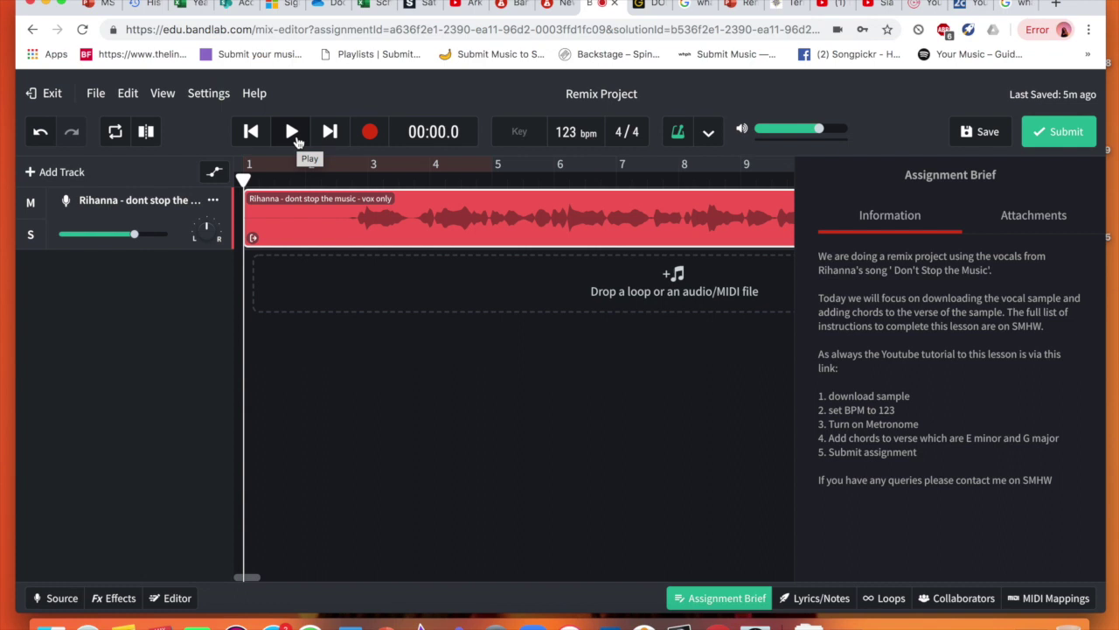
click(296, 138)
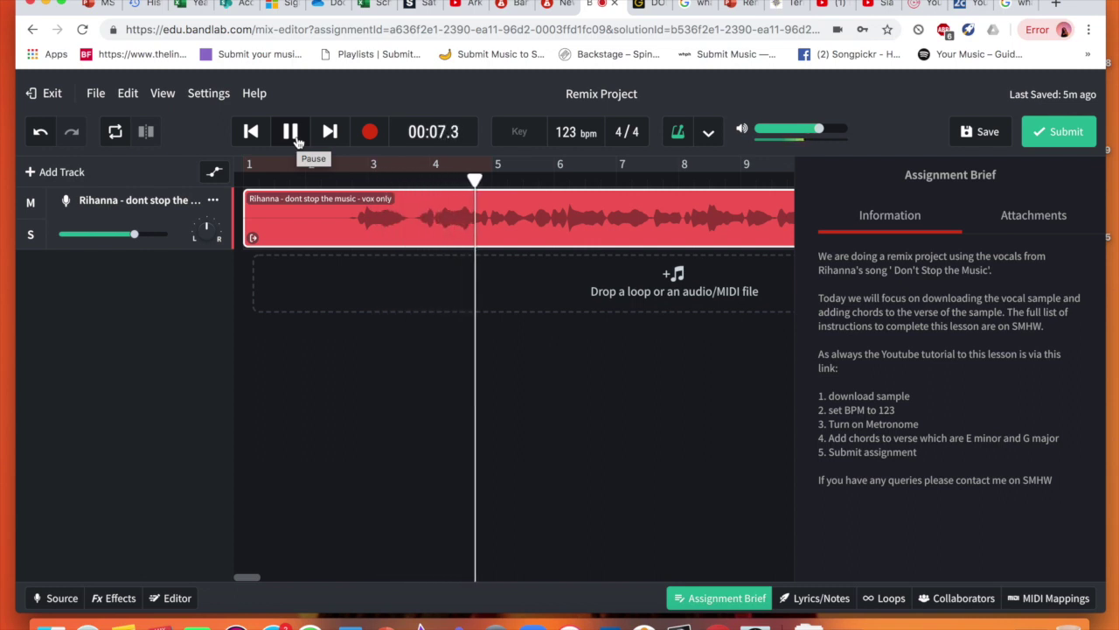
click(297, 140)
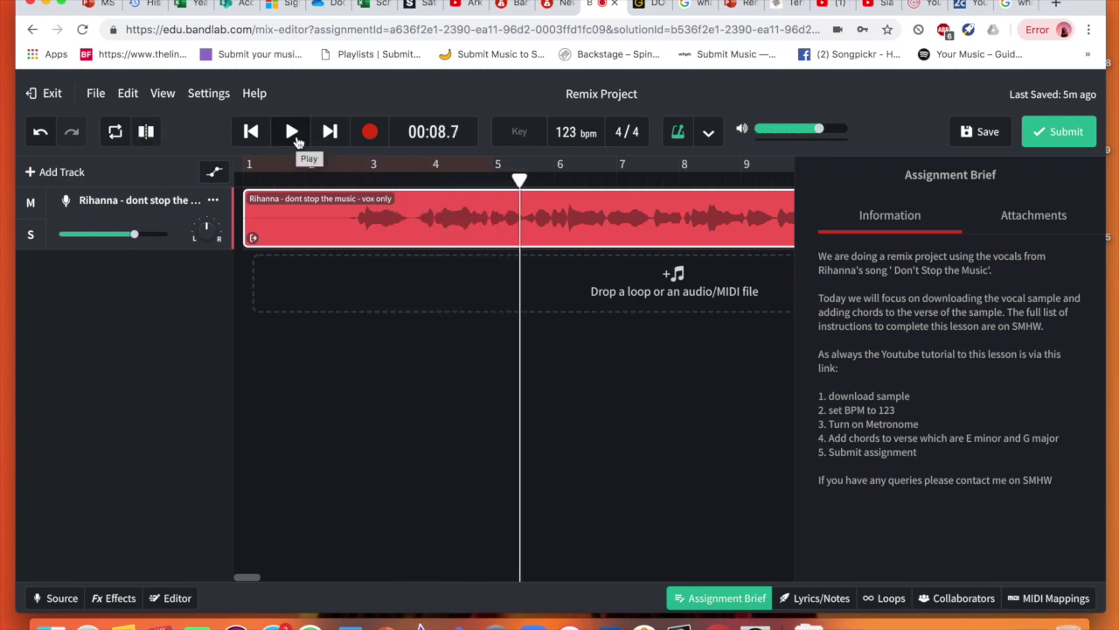
drag(519, 179, 244, 175)
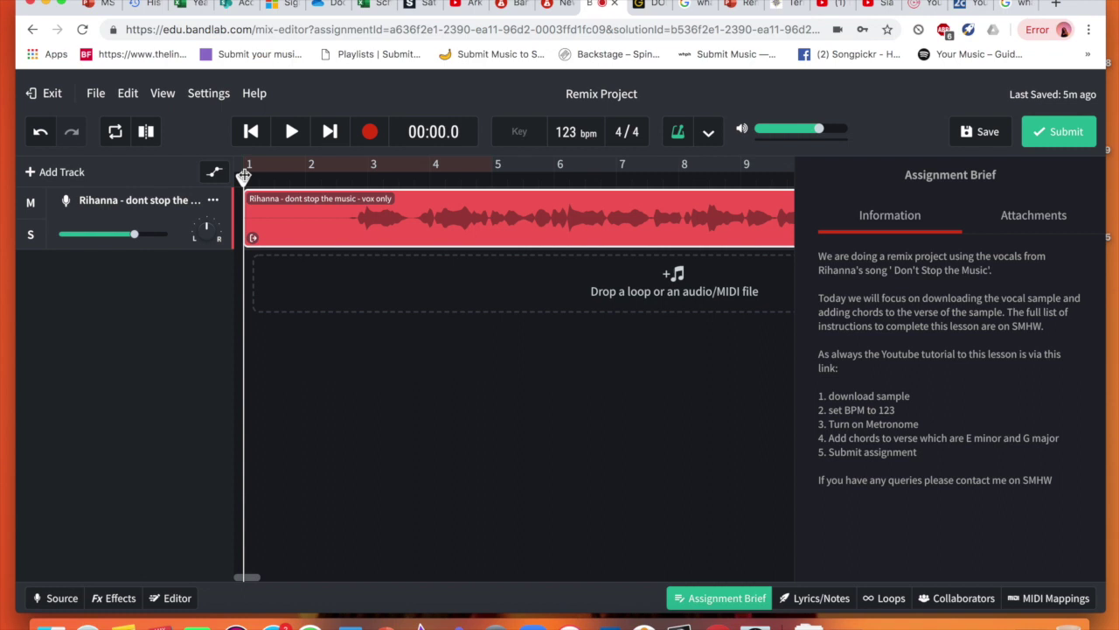
Add an Instruments track and open its Grand Piano keyboard to play test notes.
click(61, 175)
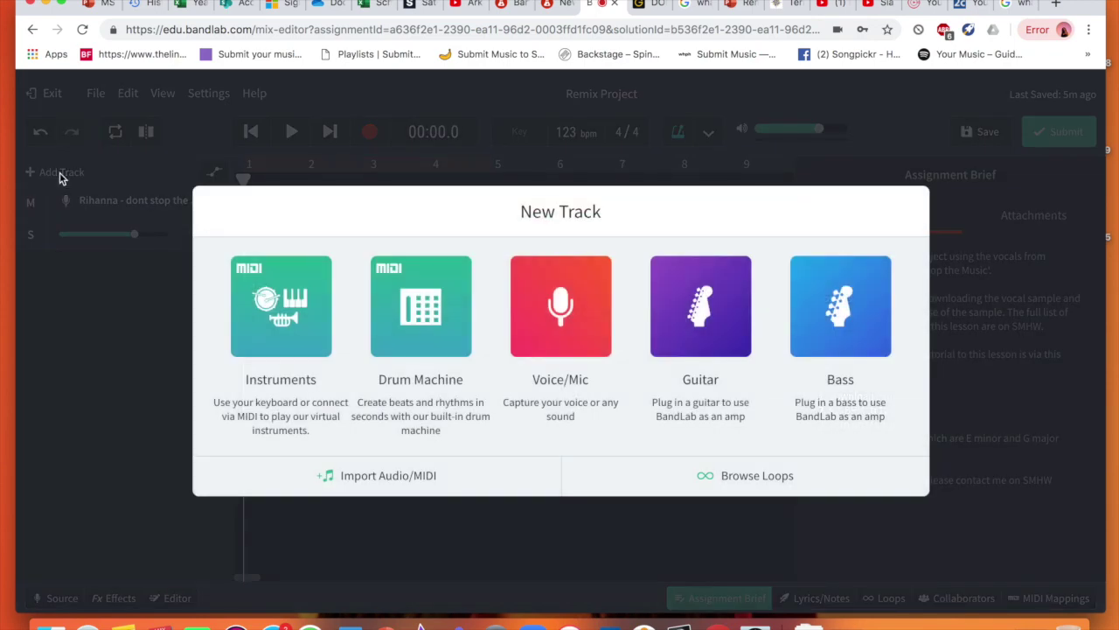
click(269, 339)
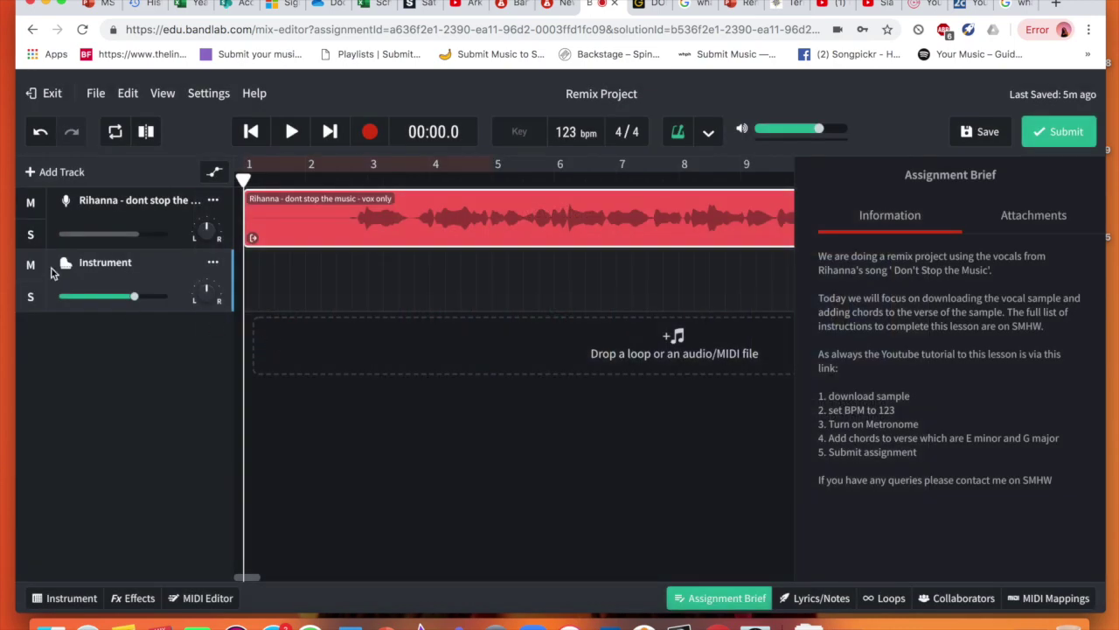
click(68, 265)
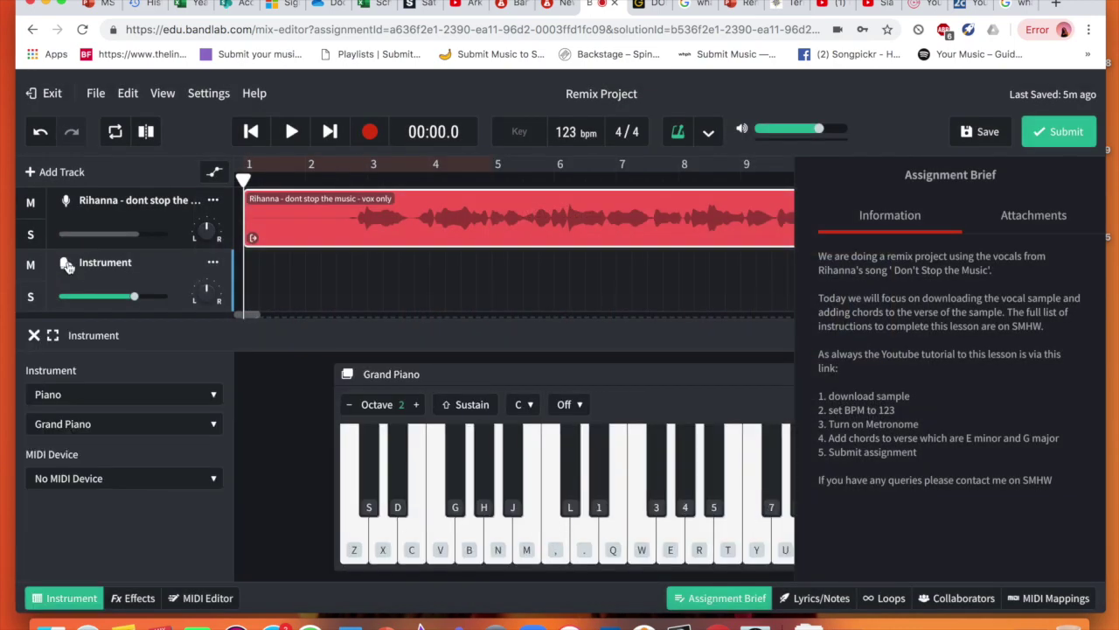
click(408, 531)
click(497, 531)
Raise the computer volume and try notes and C-B-M chords on the piano.
key(XF86AudioRaiseVolume)
click(426, 539)
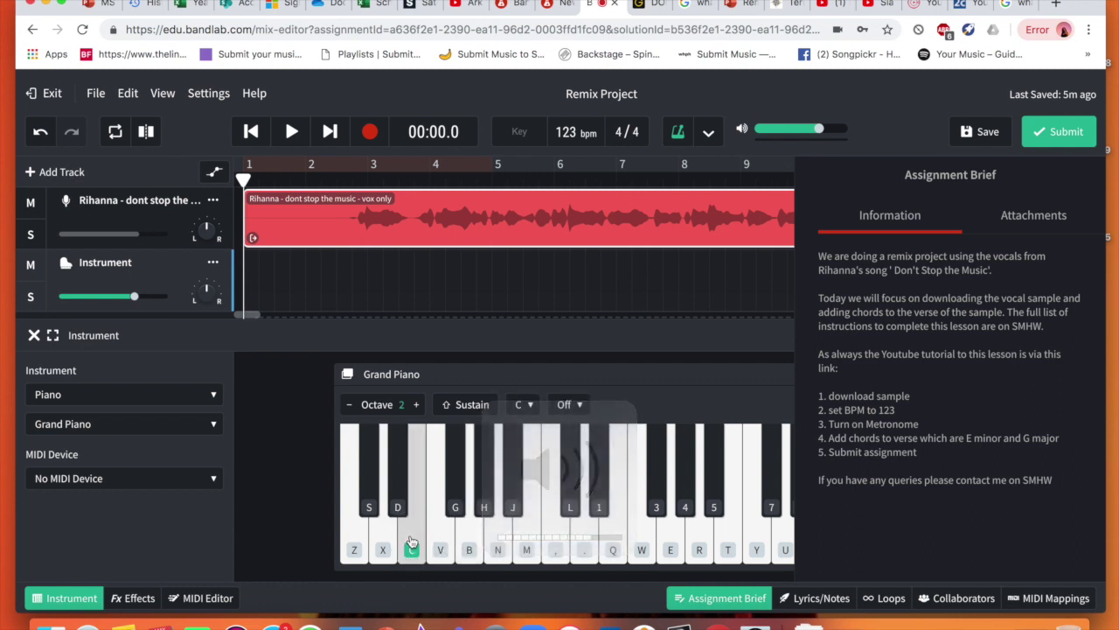
click(642, 543)
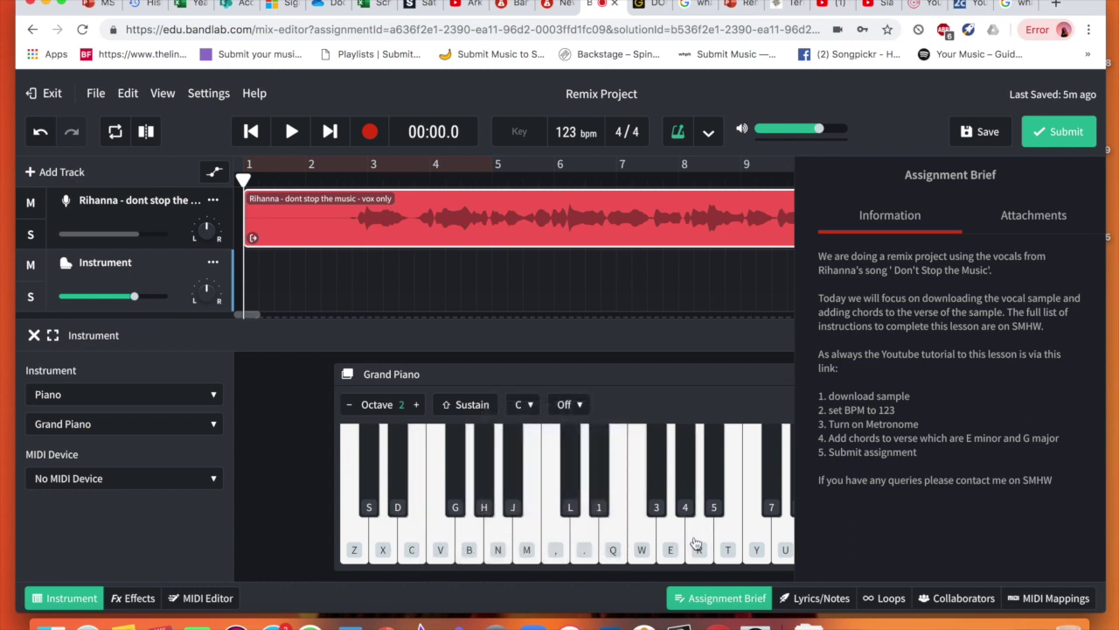
key(XF86AudioRaiseVolume)
key(c)
key(b)
key(c)
key(b)
key(m)
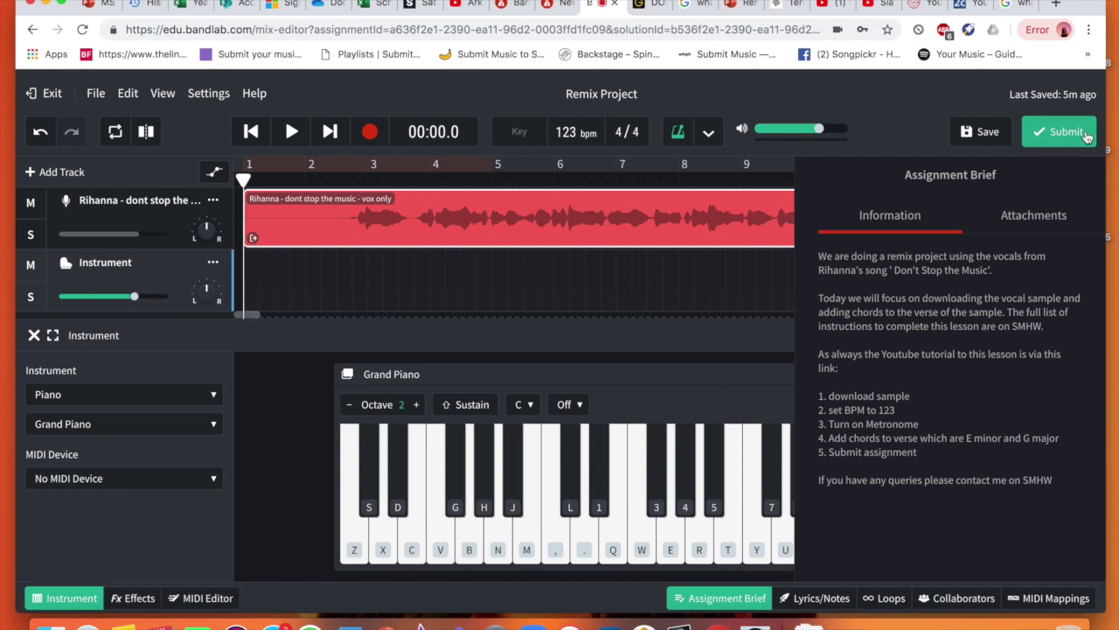
Hide the Assignment Brief panel to widen the editor and play a few more notes.
click(712, 452)
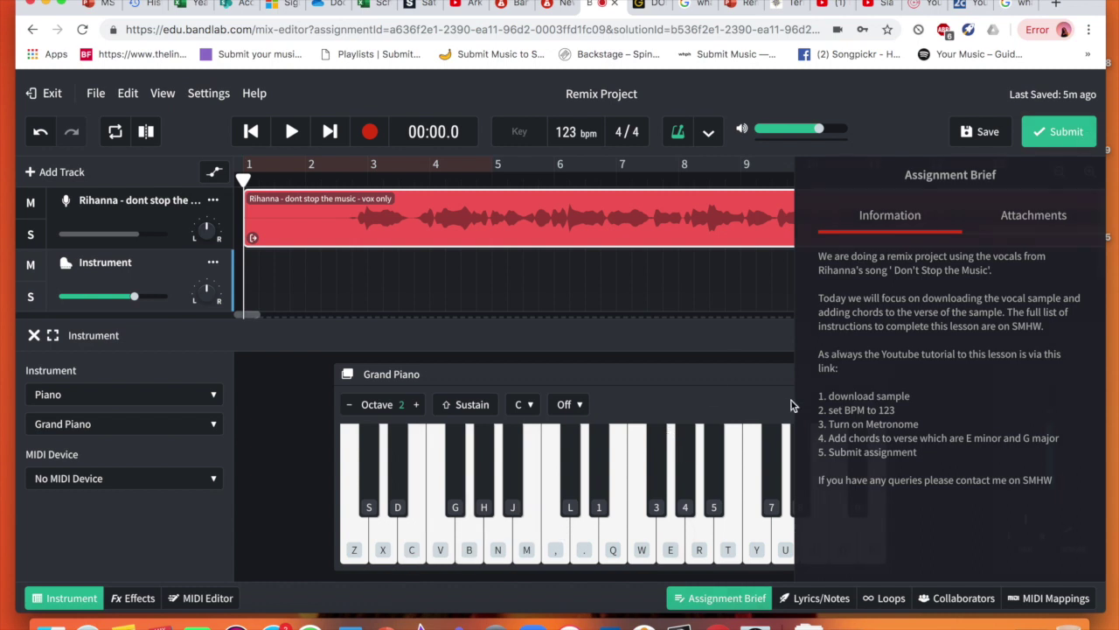
click(525, 535)
click(493, 537)
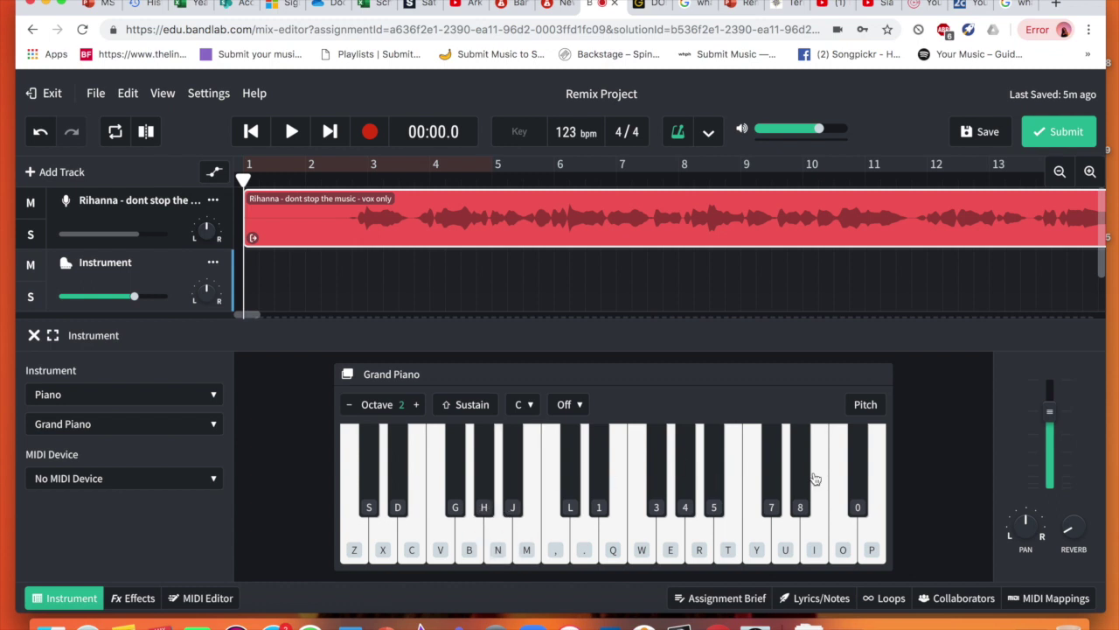
key(z)
key(c)
key(v)
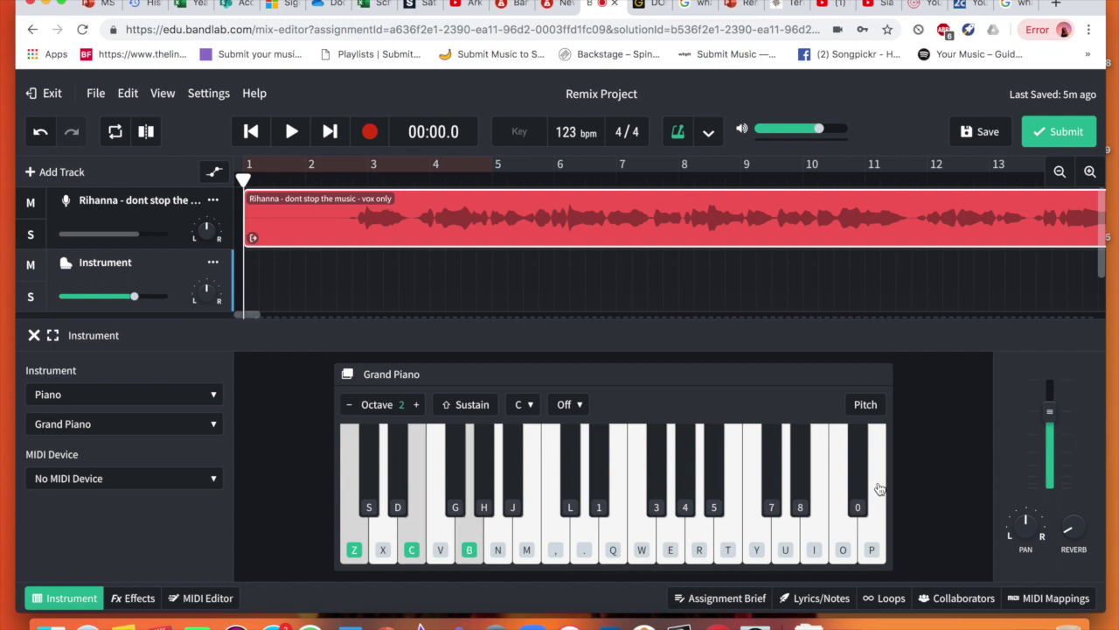
key(z)
key(c)
key(m)
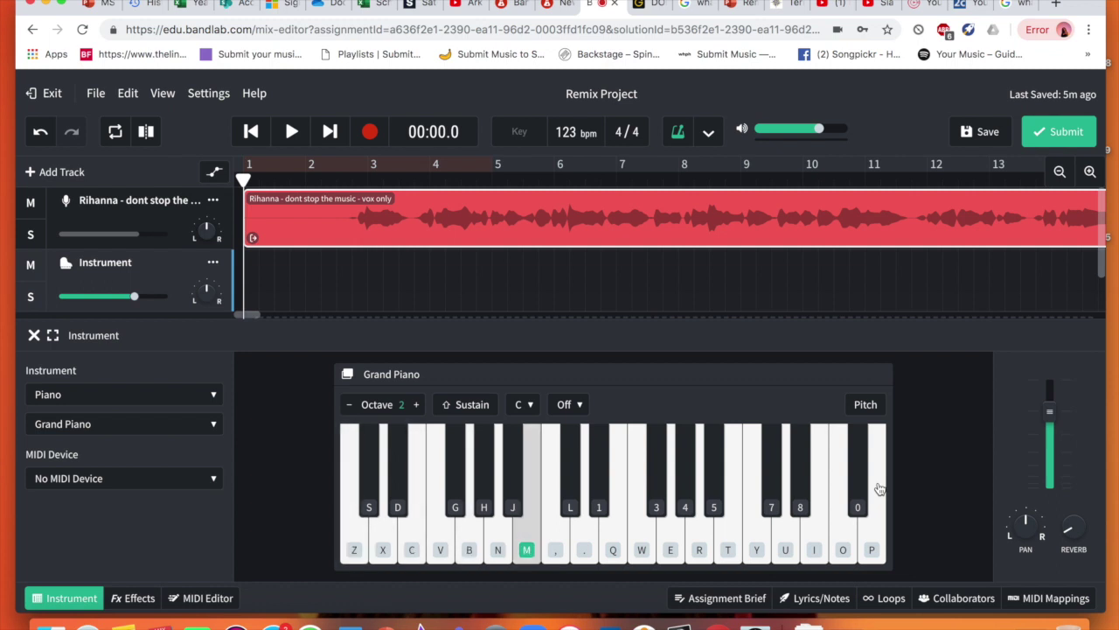
key(h)
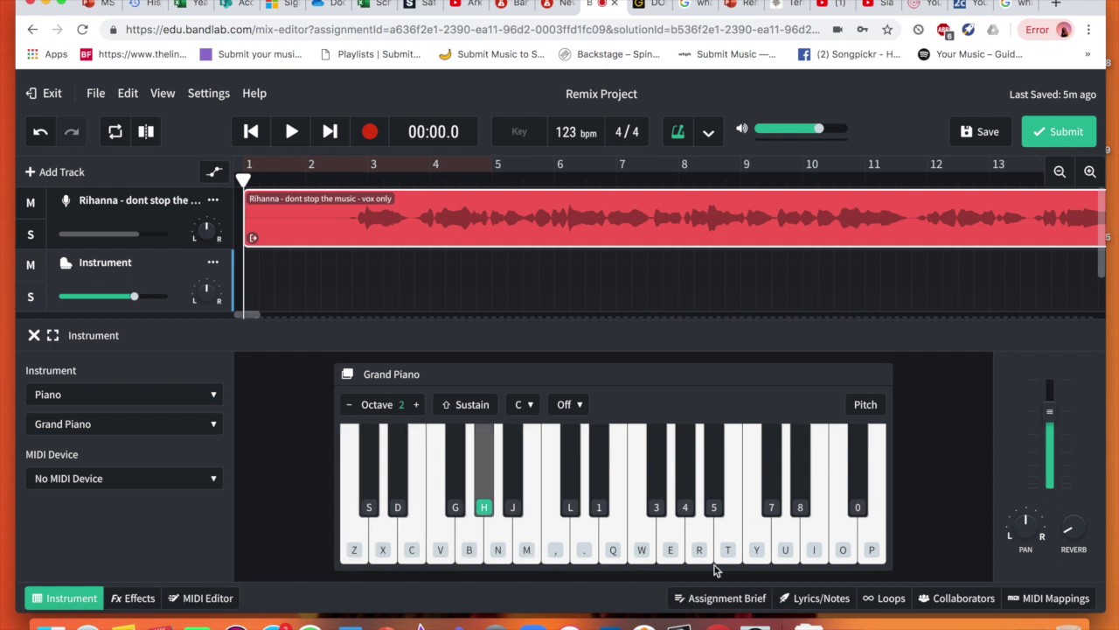
key(d)
key(g)
key(x)
key(m)
key(c)
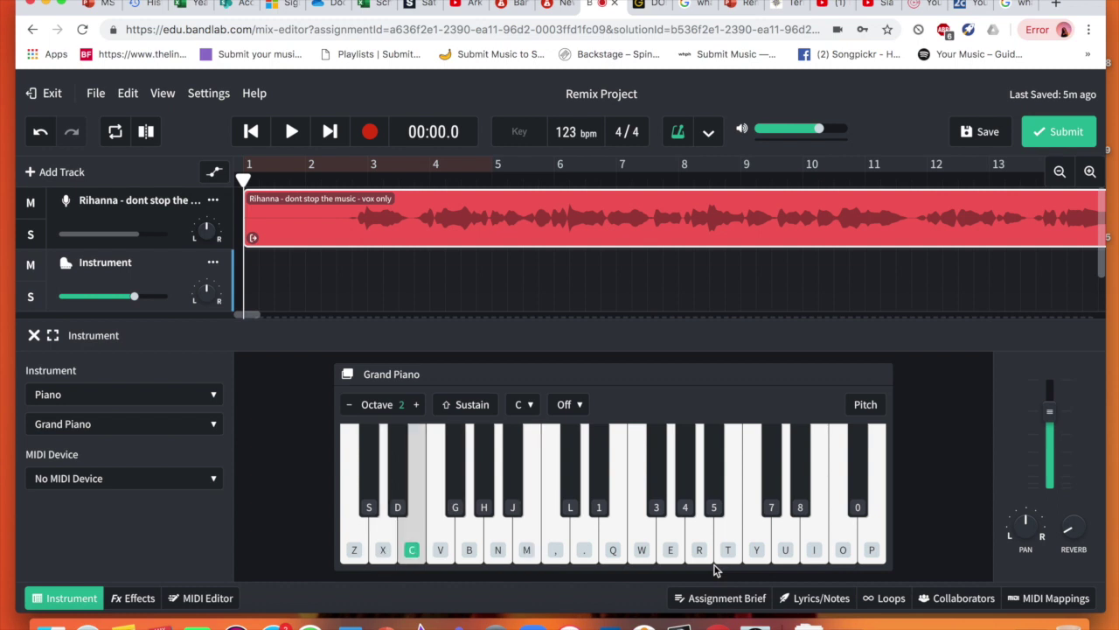
key(b)
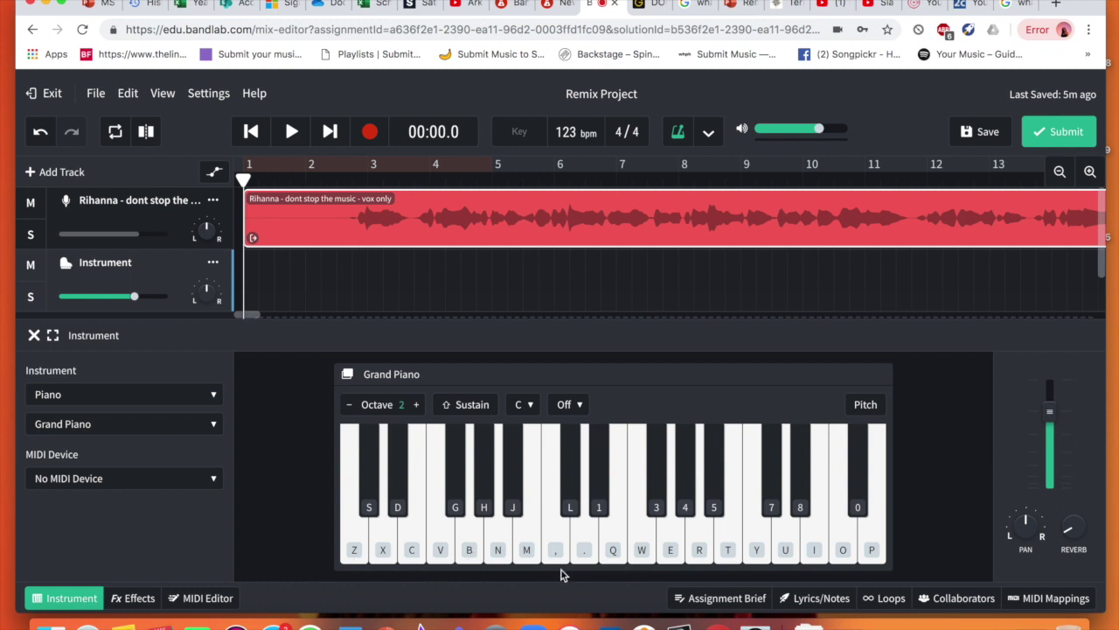
key(z)
key(c)
key(b)
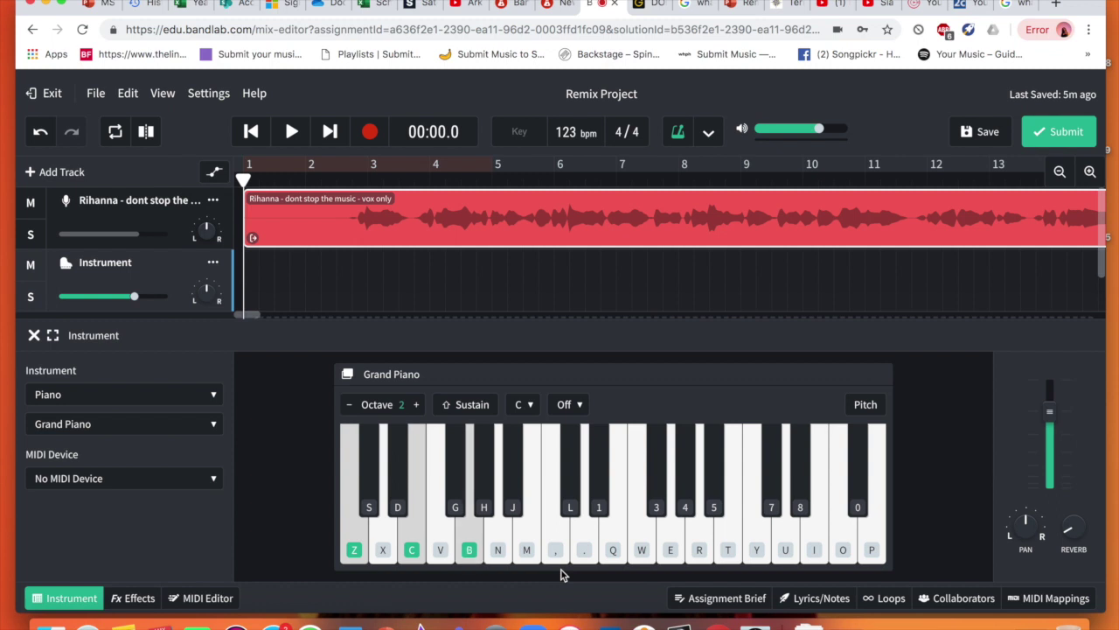
key(z)
key(c)
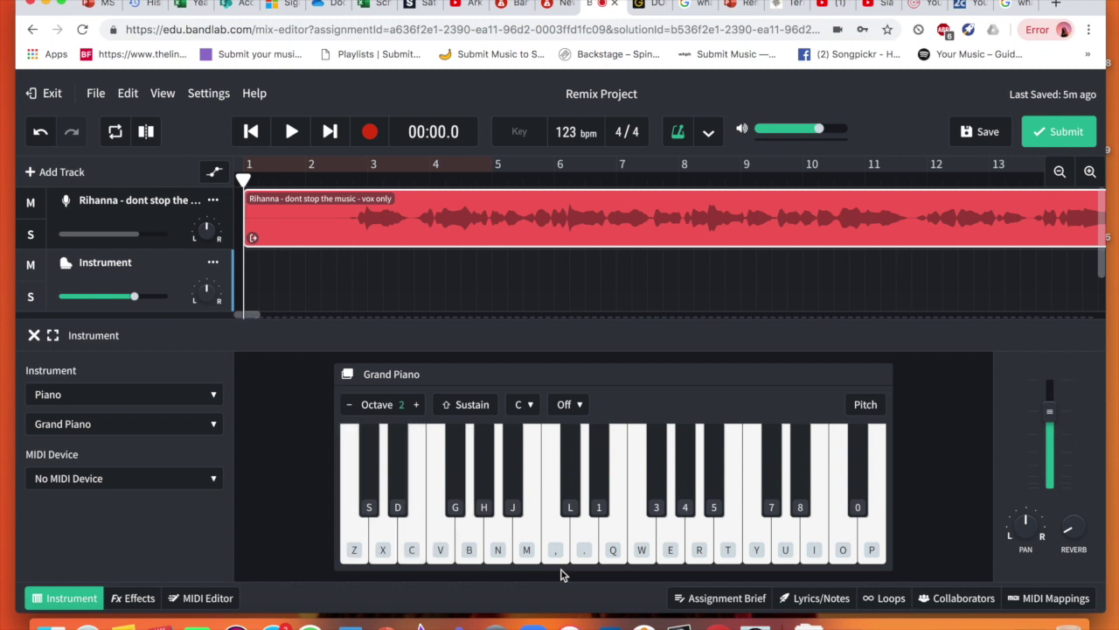
Open the assignment brief and play the E minor chord with the C, B, M keys.
click(719, 602)
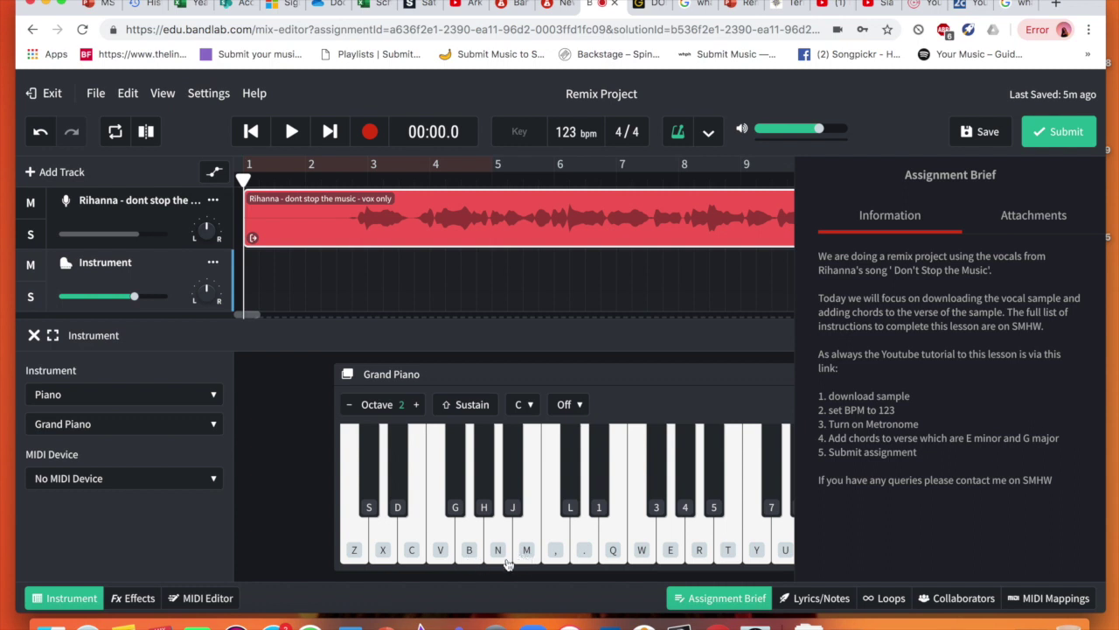
key(c)
key(b)
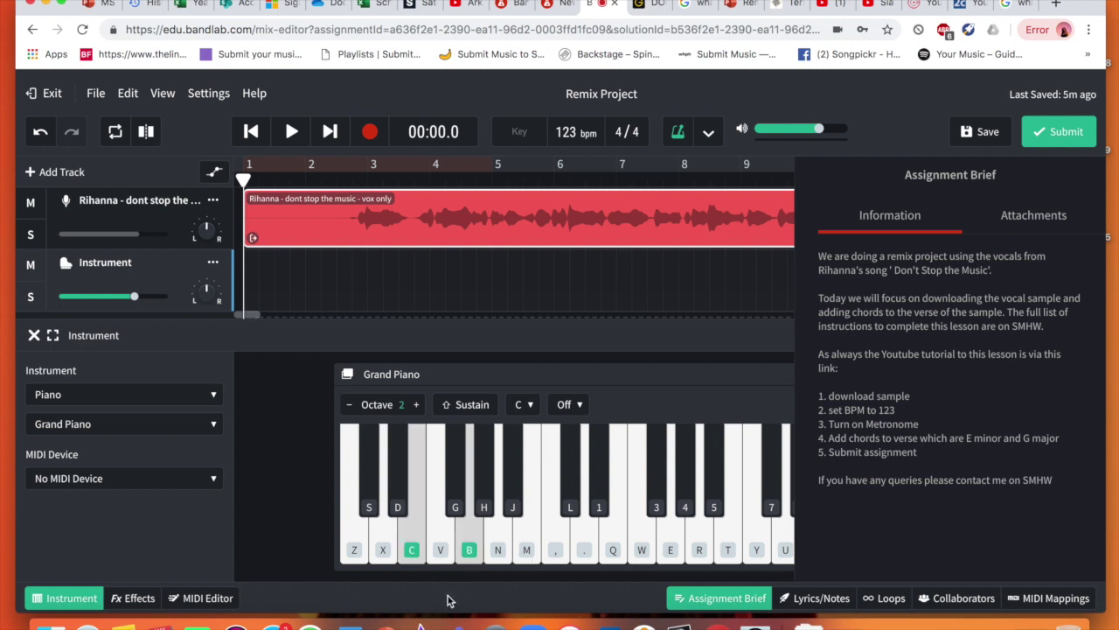
key(m)
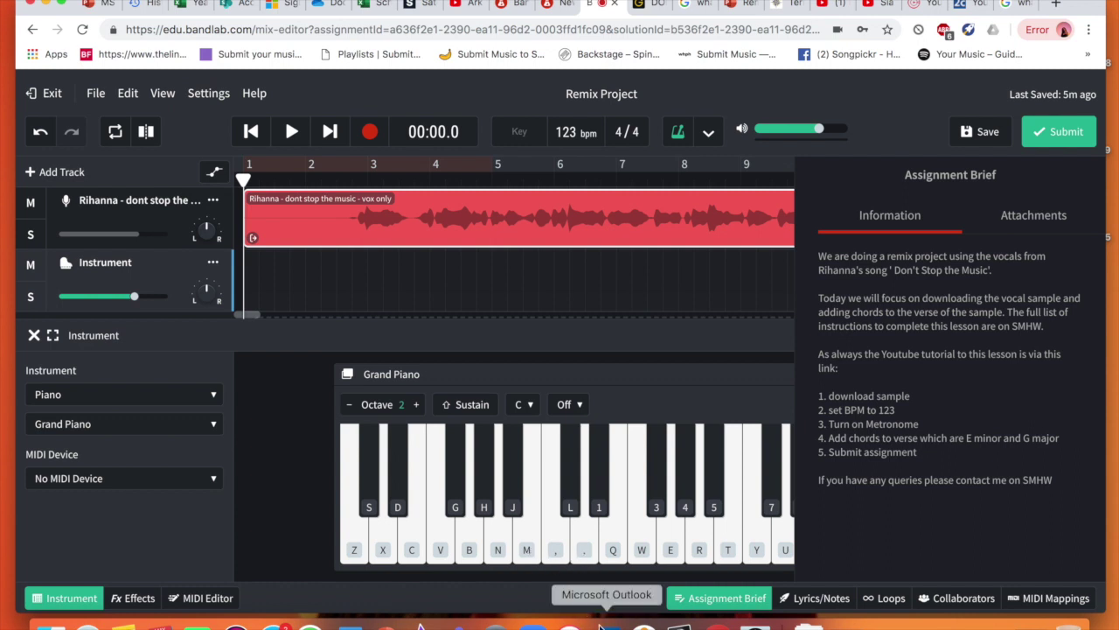
Play G major with B, M, period, alternate it with E minor, then close the brief.
key(b)
key(m)
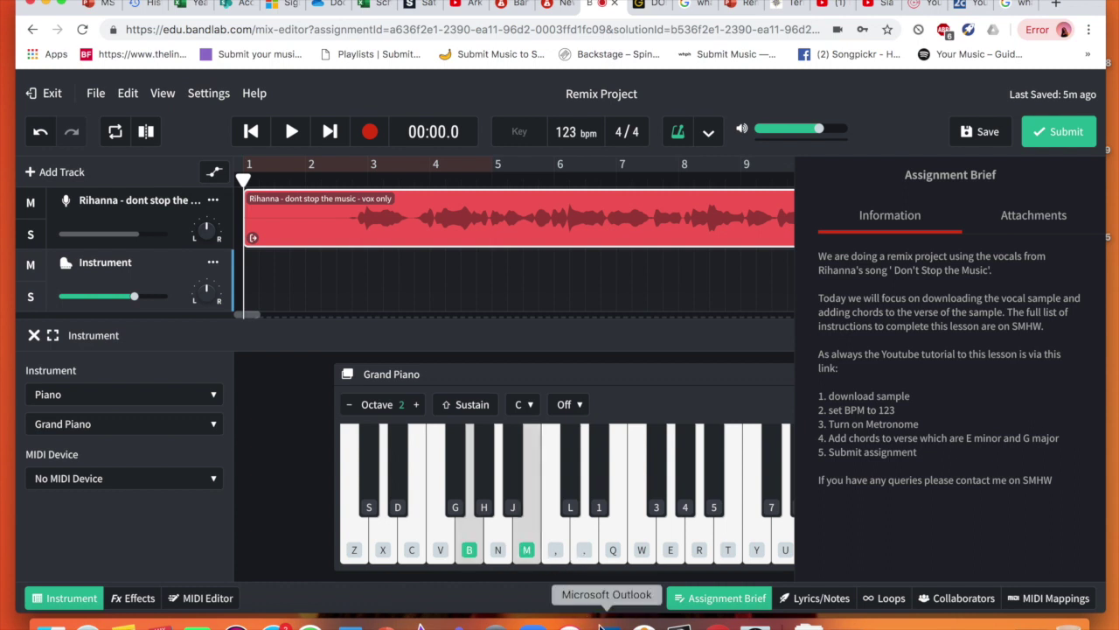
key(period)
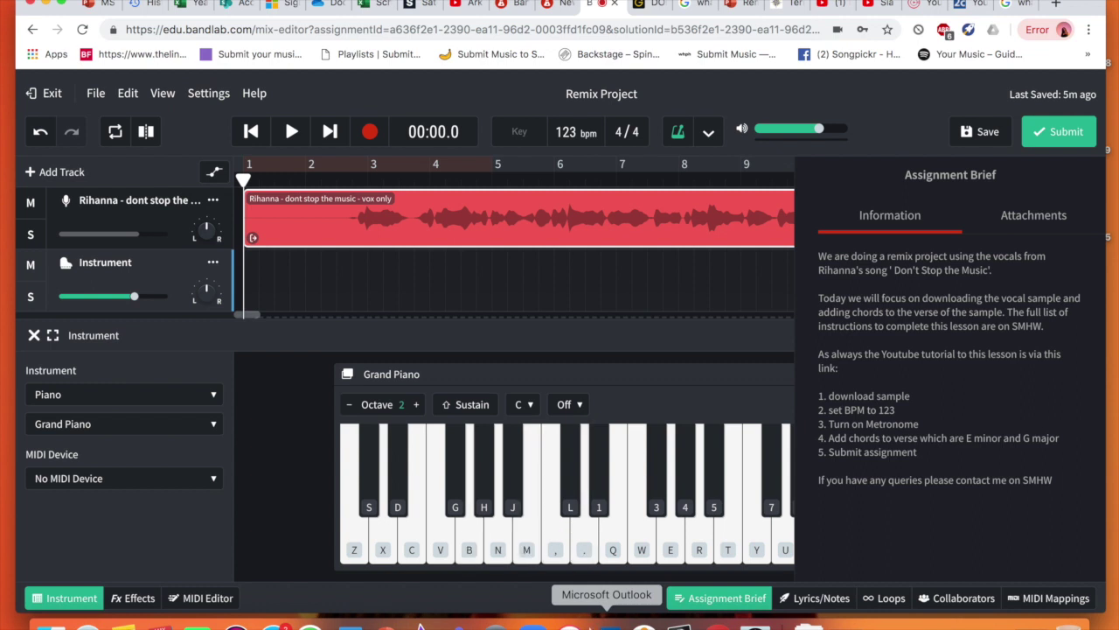
key(c)
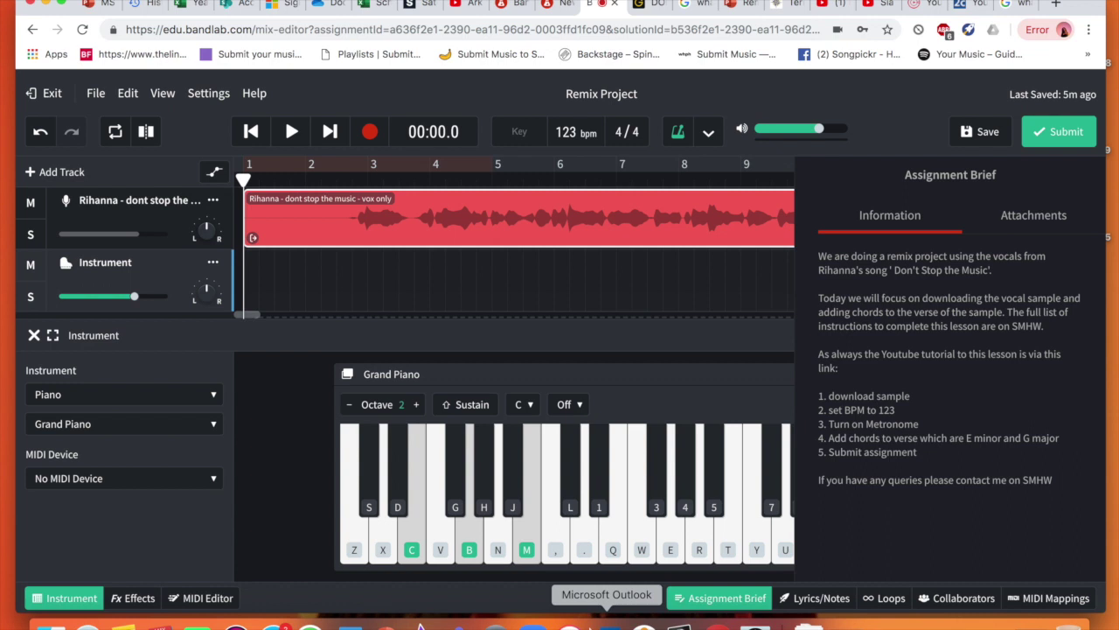
key(period)
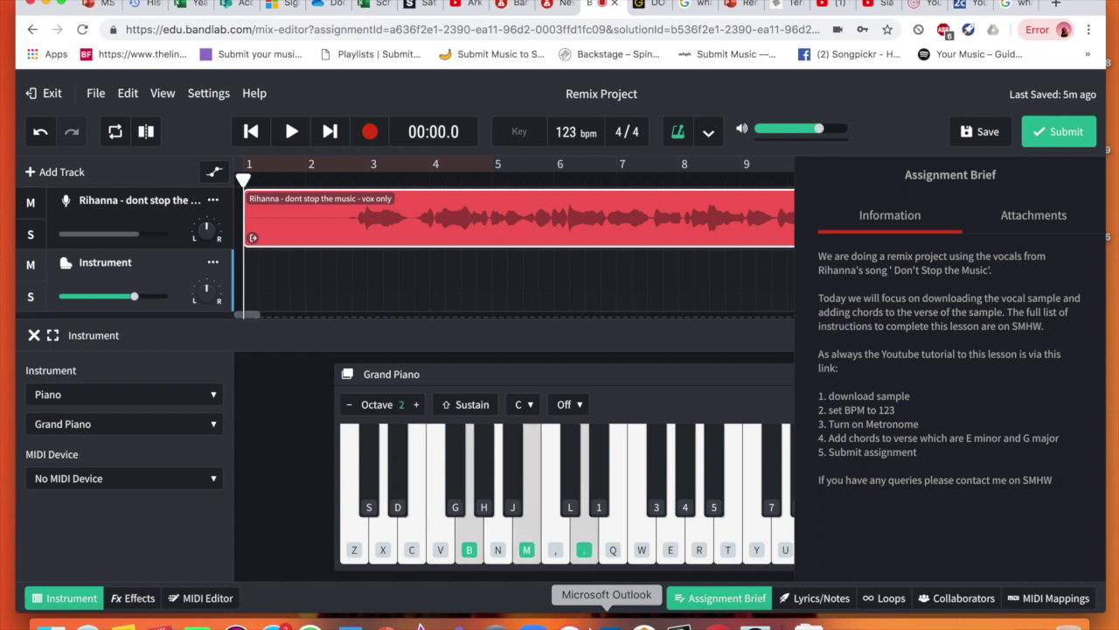
click(691, 601)
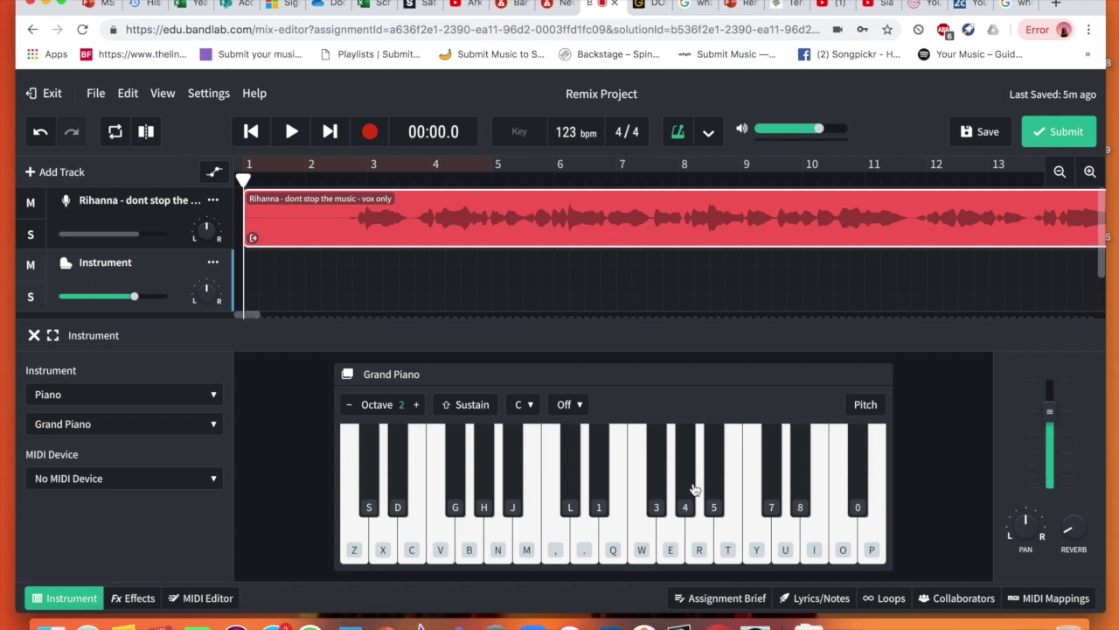
Return the playhead to bar 1 and make two discarded test recording takes.
click(342, 179)
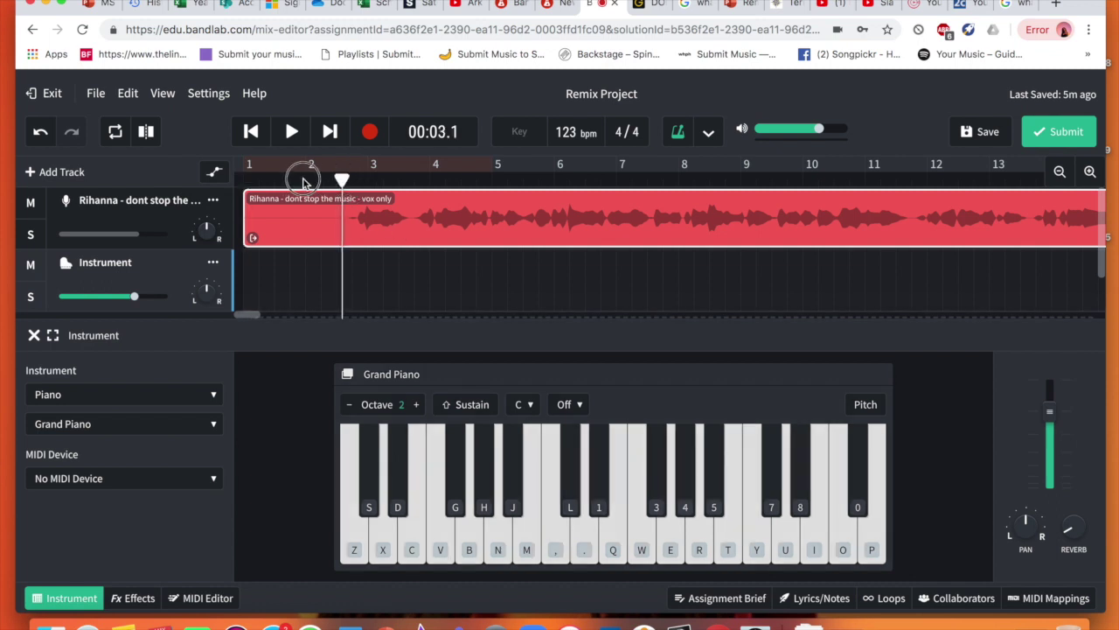
drag(303, 181, 218, 182)
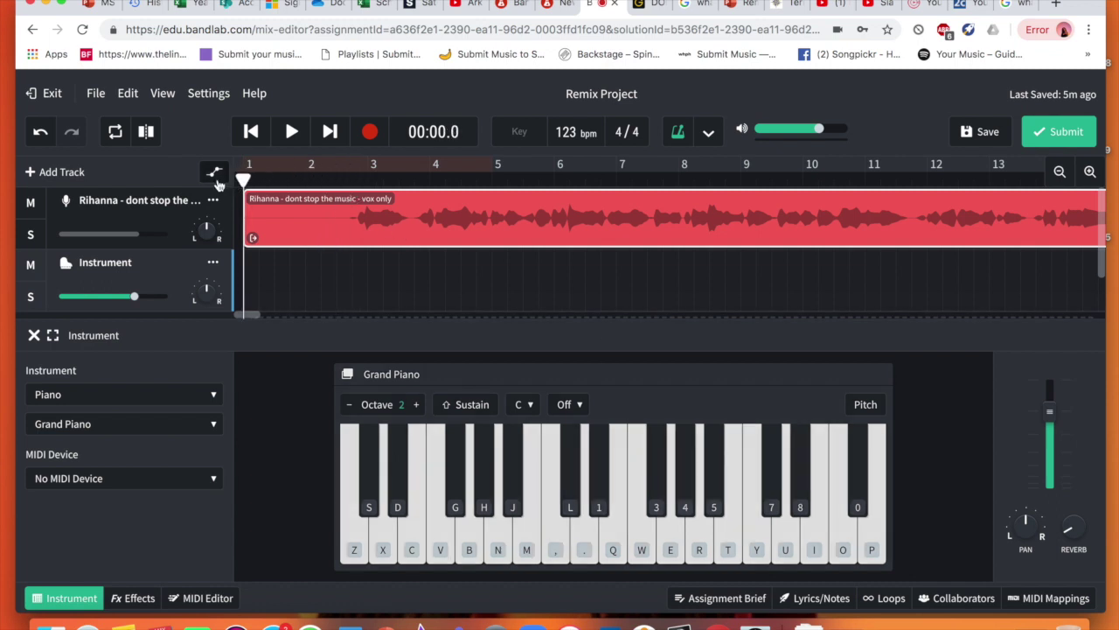
click(370, 132)
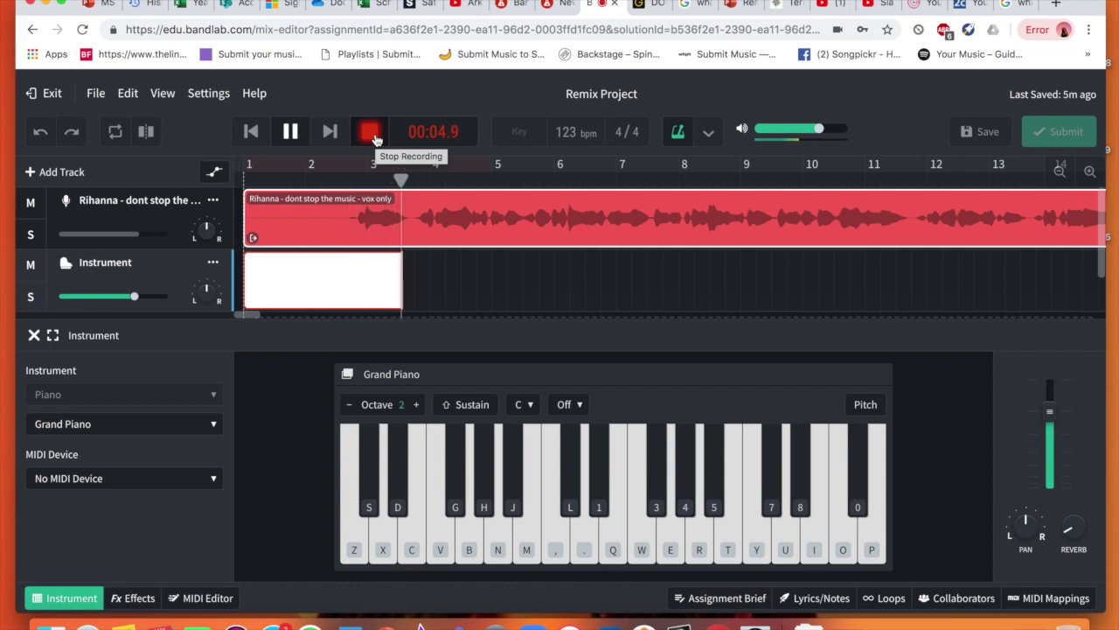
click(370, 133)
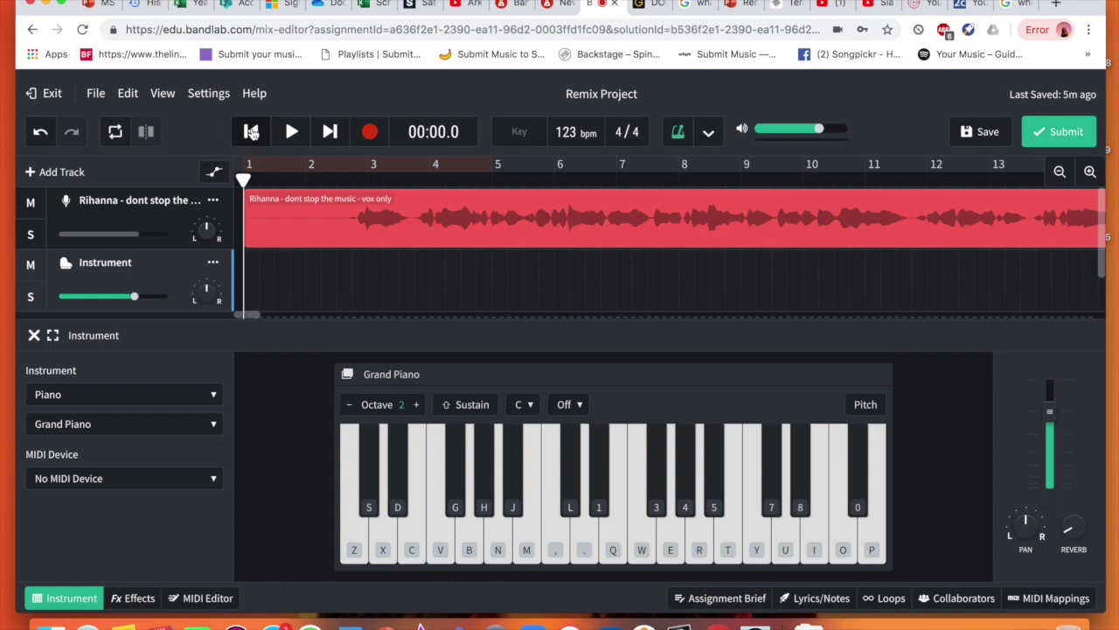
click(371, 133)
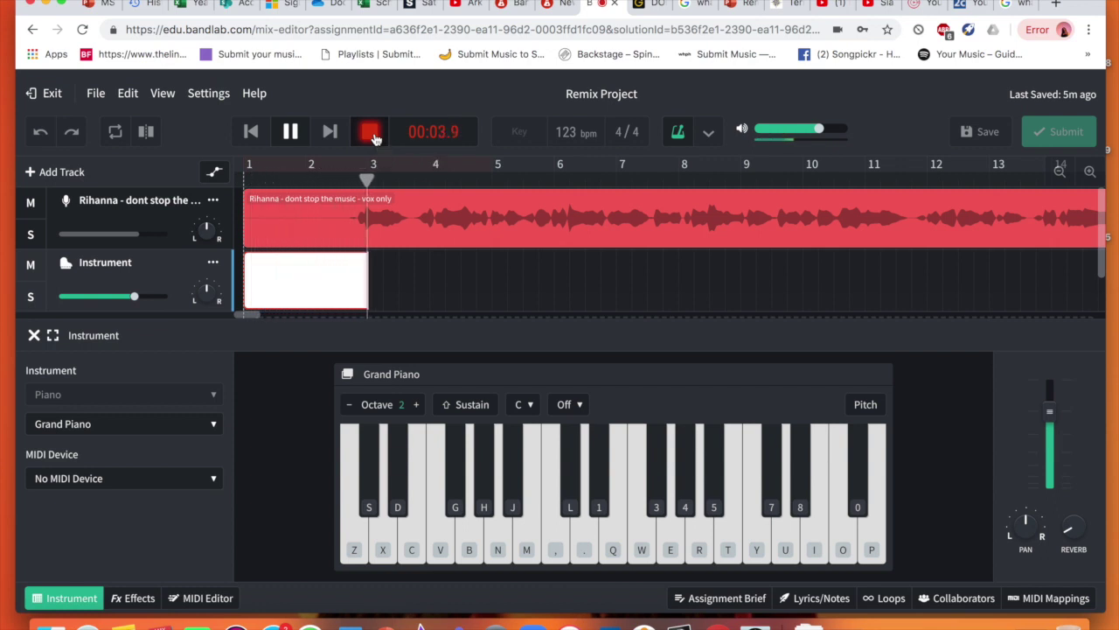
click(372, 137)
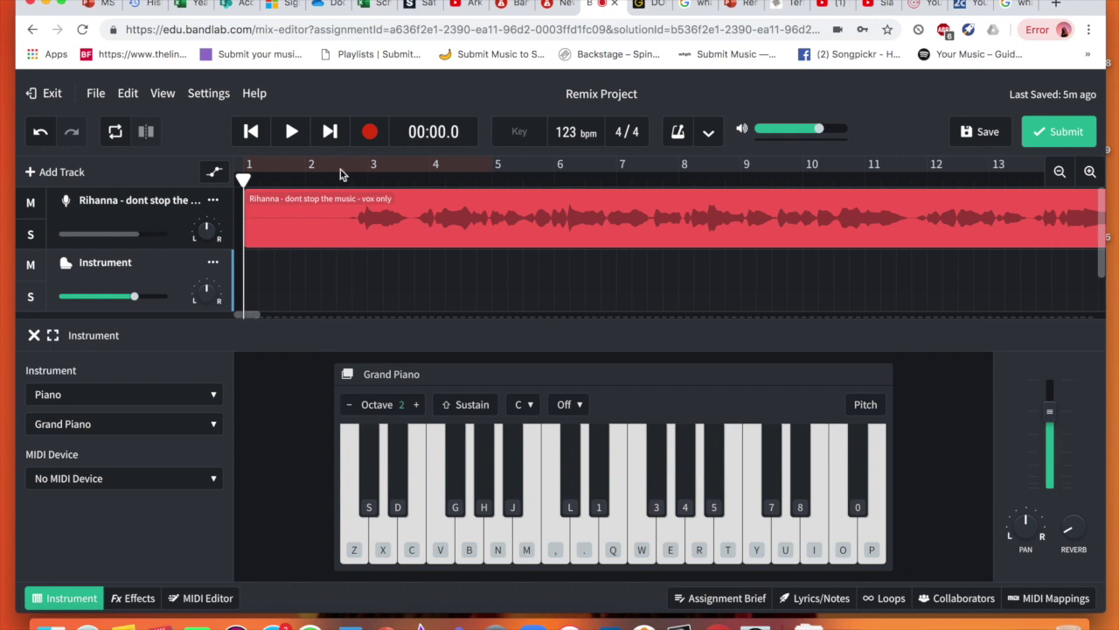
Record alternating E minor and G major chords, stopping to keep the new region.
click(325, 473)
click(372, 132)
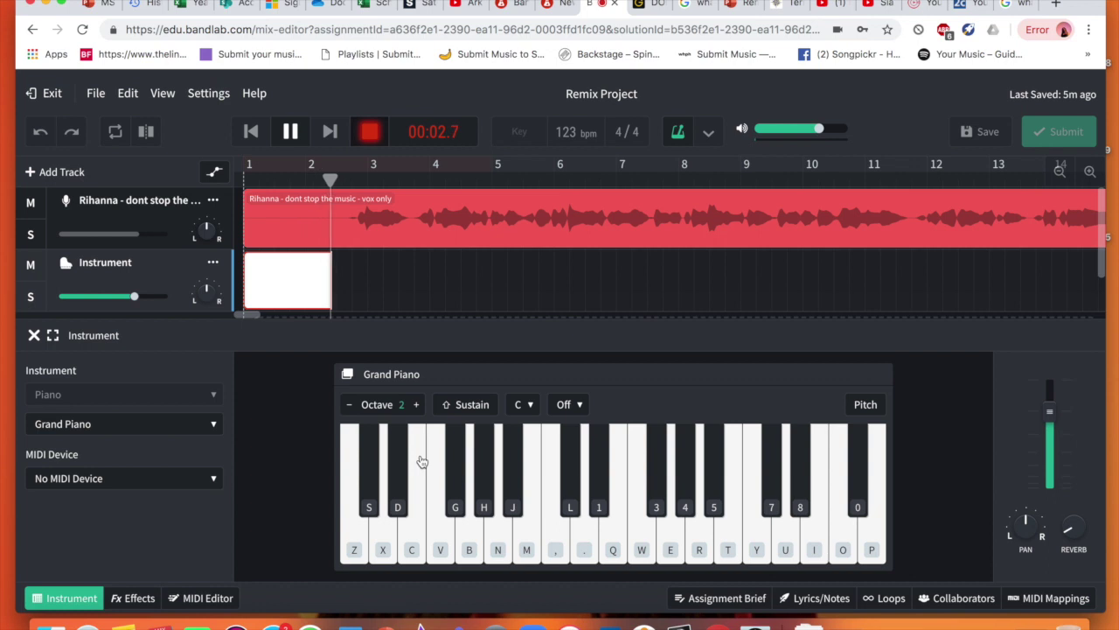
key(c+m)
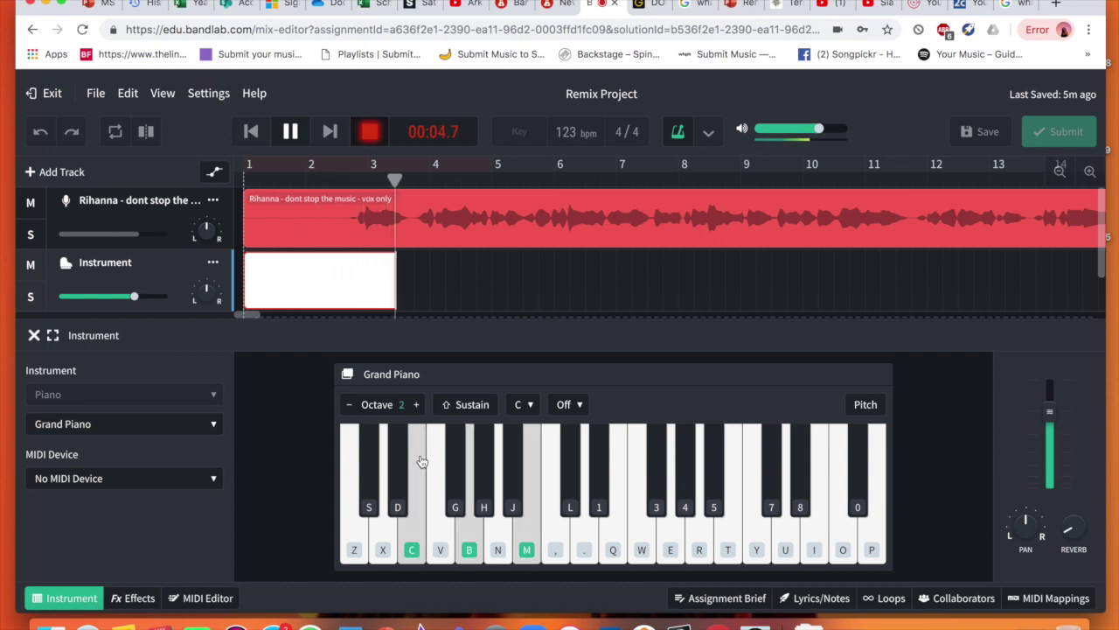
key(c+m)
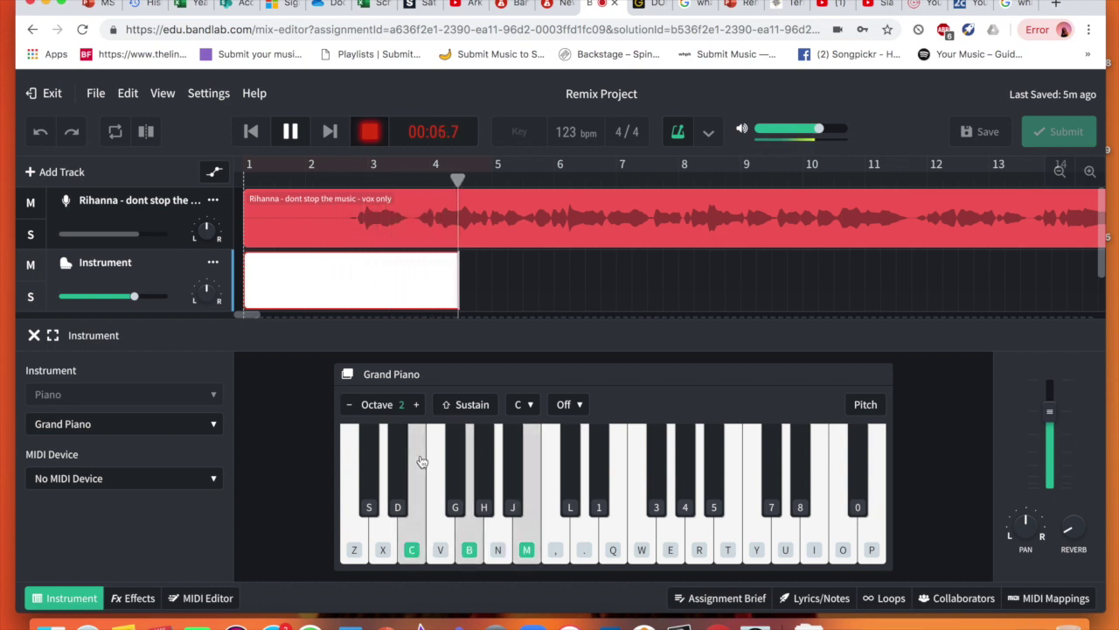
key(b+m)
key(c+m)
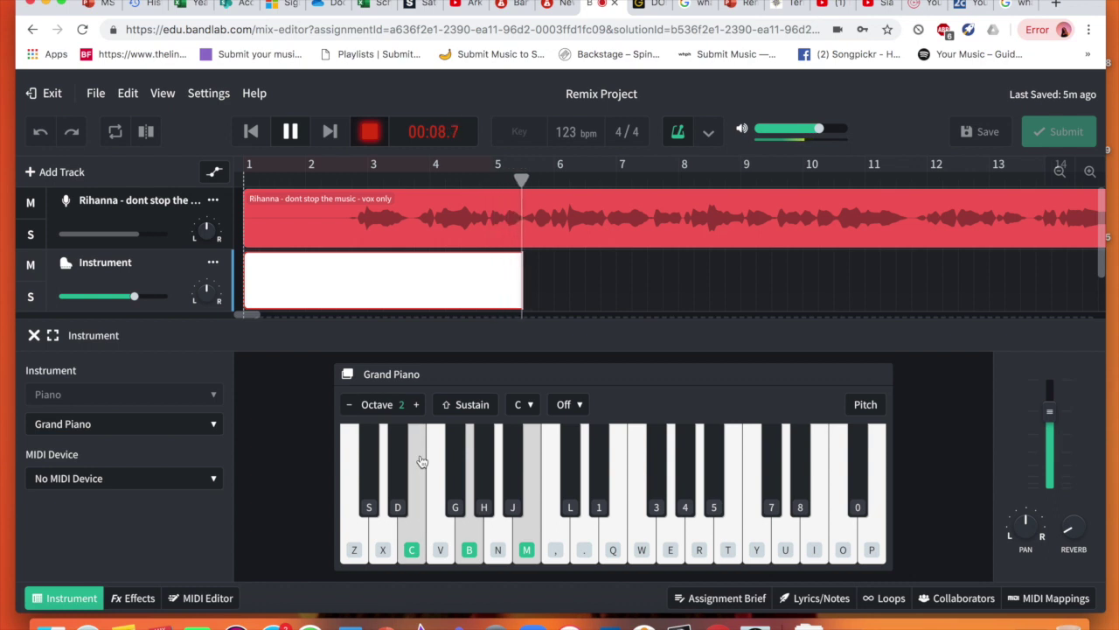
key(c+m)
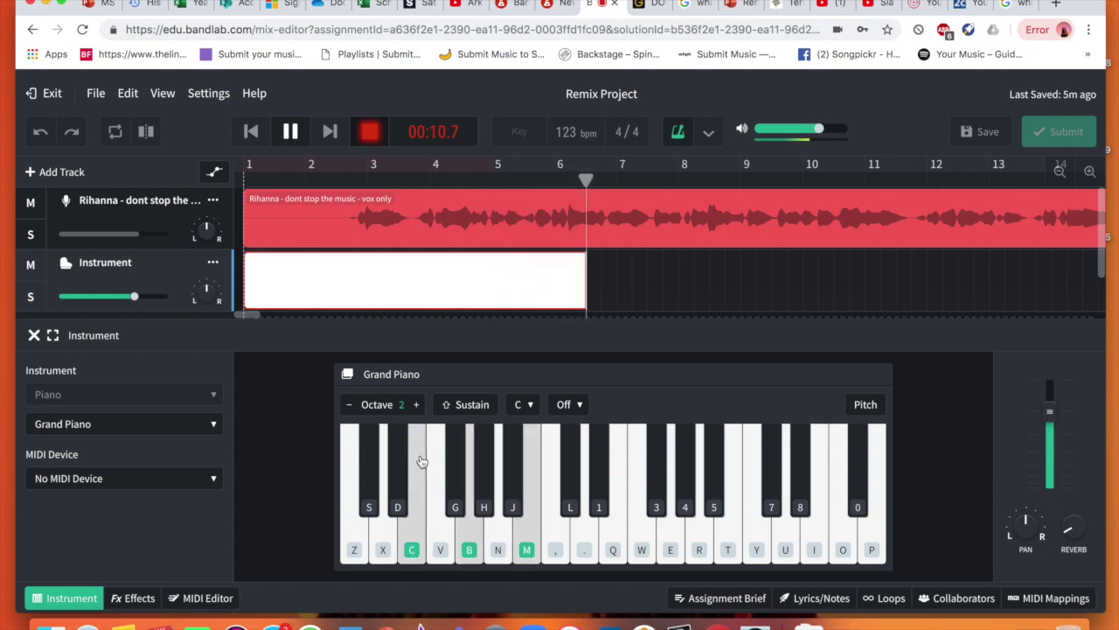
key(space)
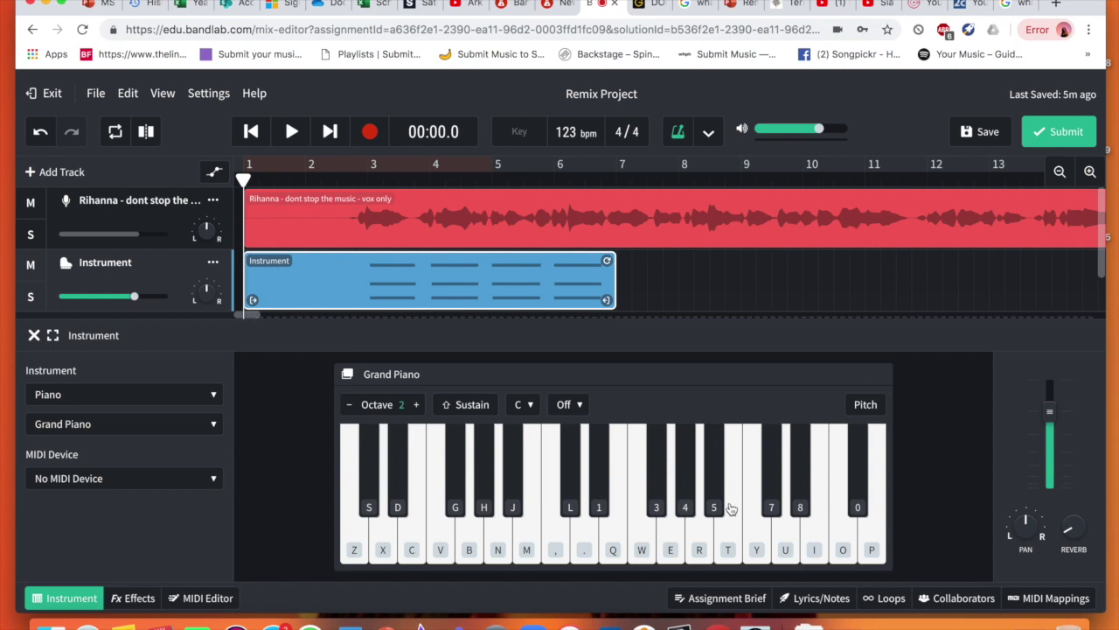
click(740, 601)
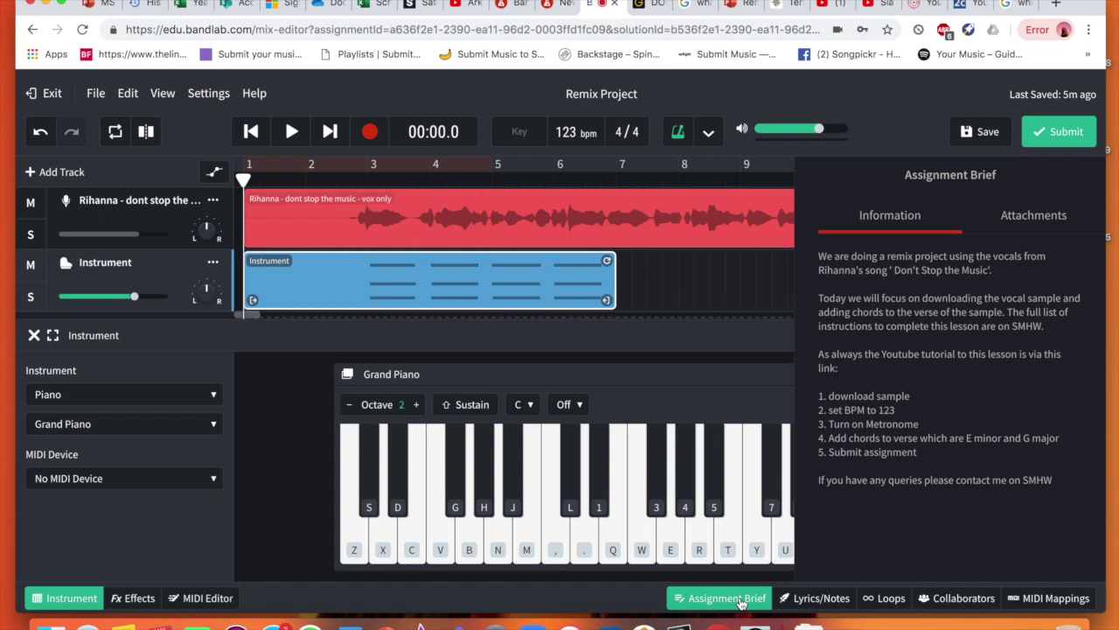
click(740, 600)
click(615, 170)
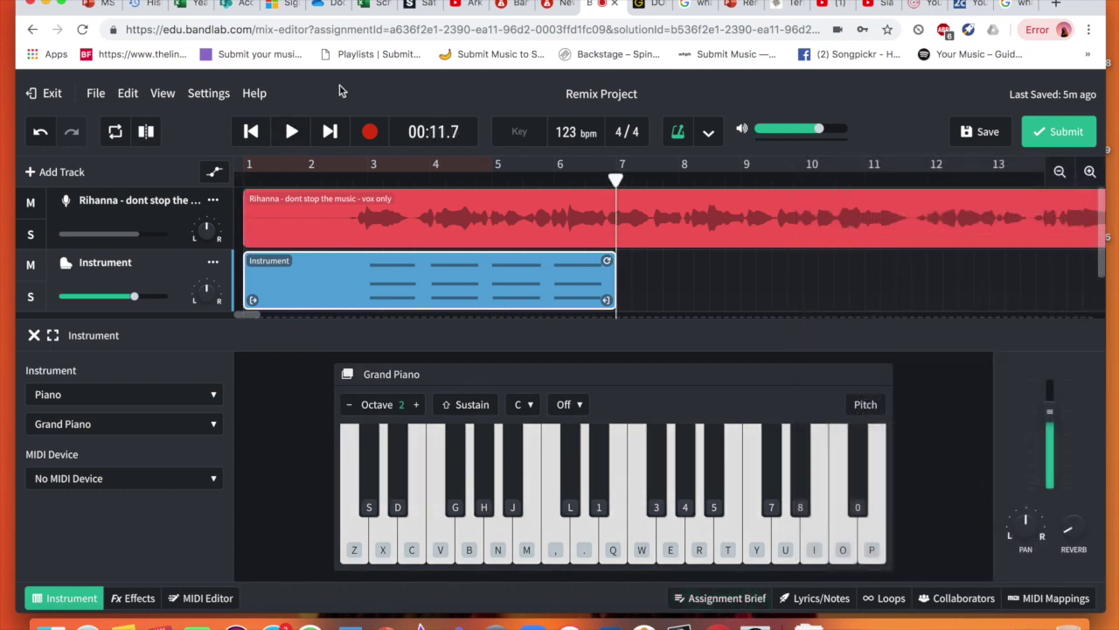
scroll(554, 175, down, 2)
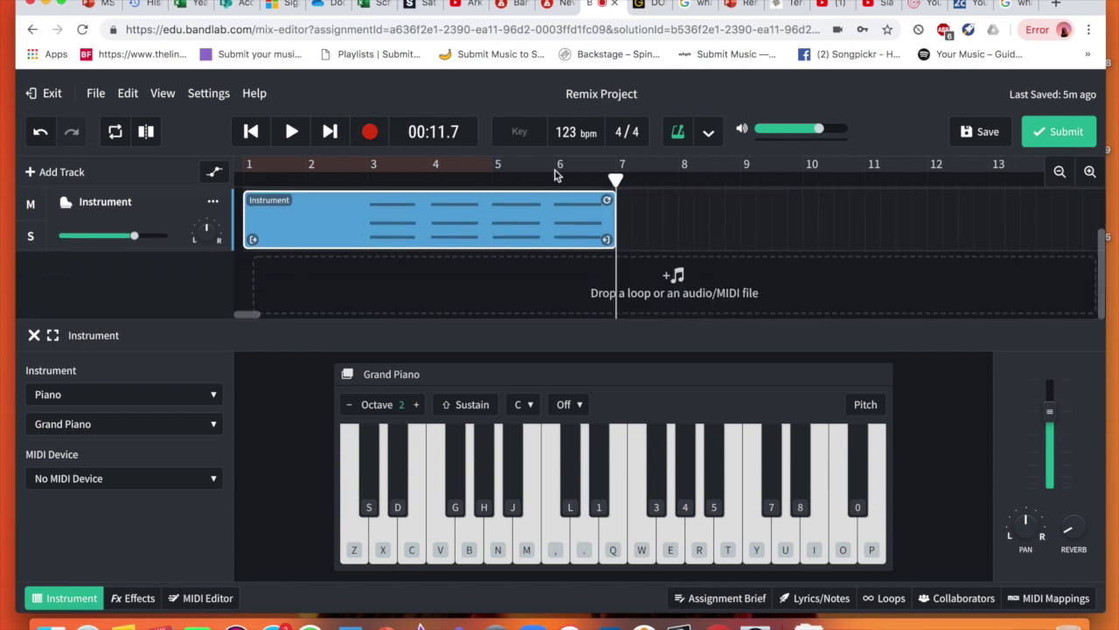
scroll(553, 174, up, 2)
scroll(505, 198, left, 1)
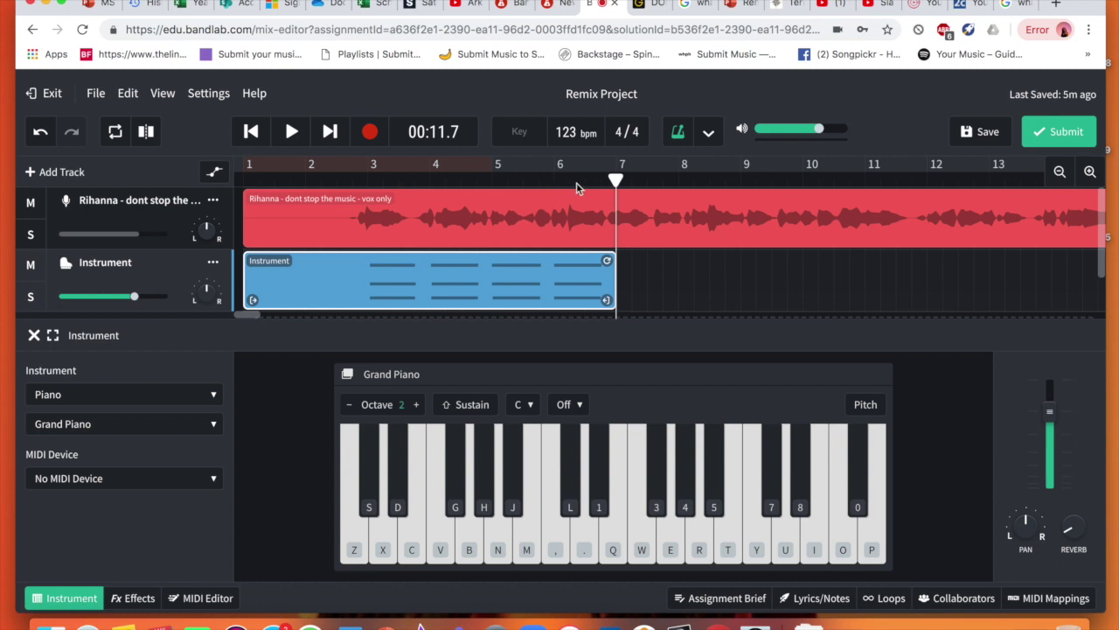
scroll(325, 213, down, 2)
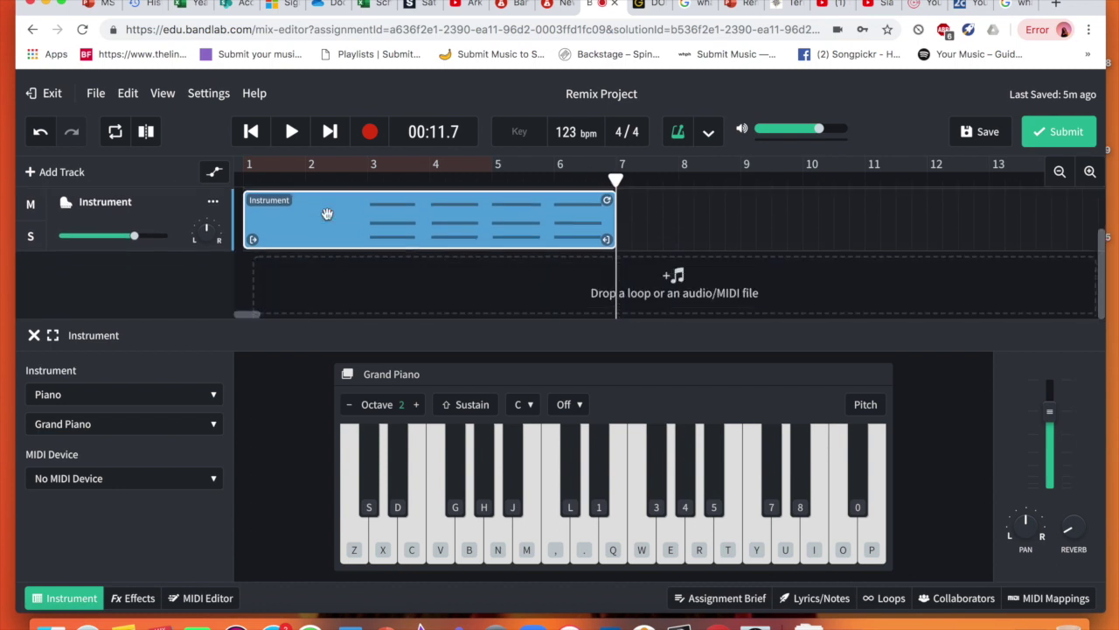
scroll(326, 213, up, 2)
scroll(327, 215, down, 2)
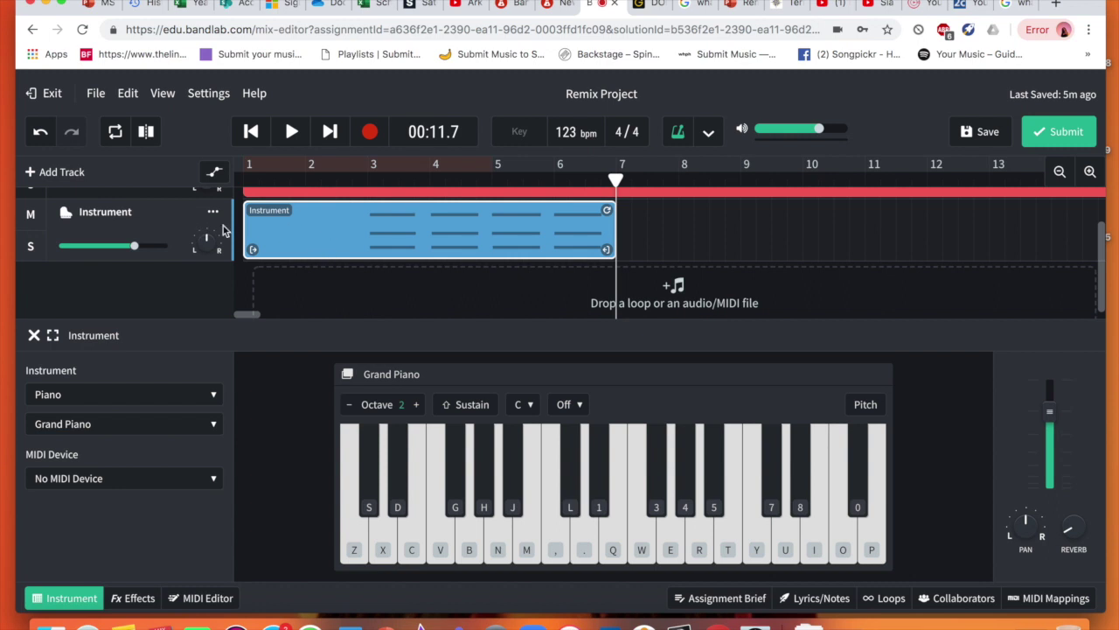
Duplicate the Instrument track from its right-click menu, creating Instrument Copy beneath it.
right_click(176, 225)
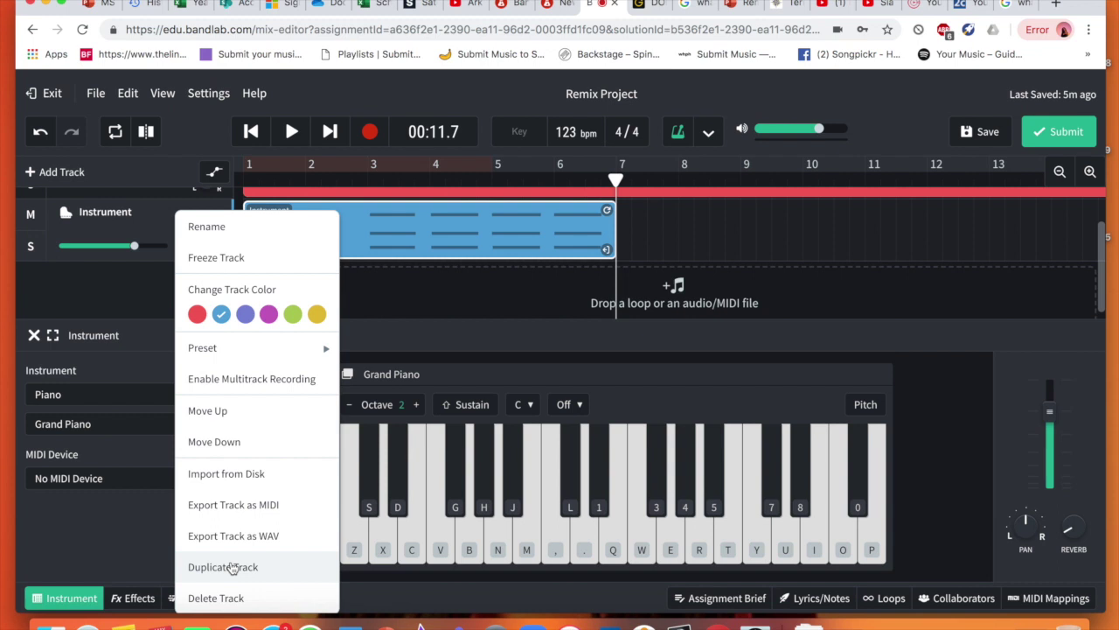
click(242, 350)
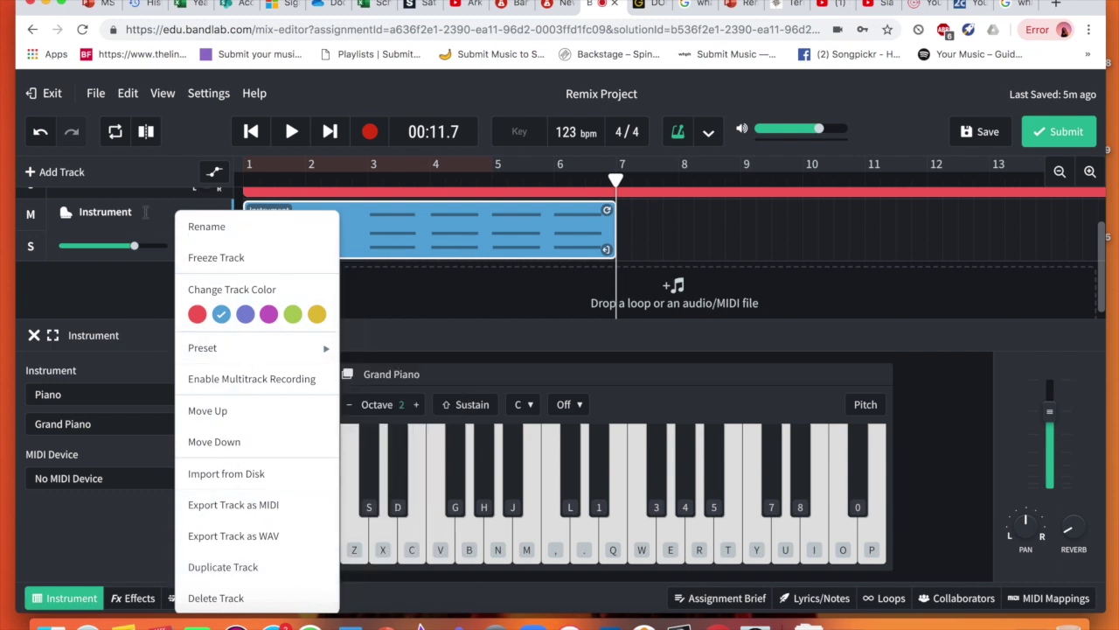
click(146, 212)
right_click(160, 228)
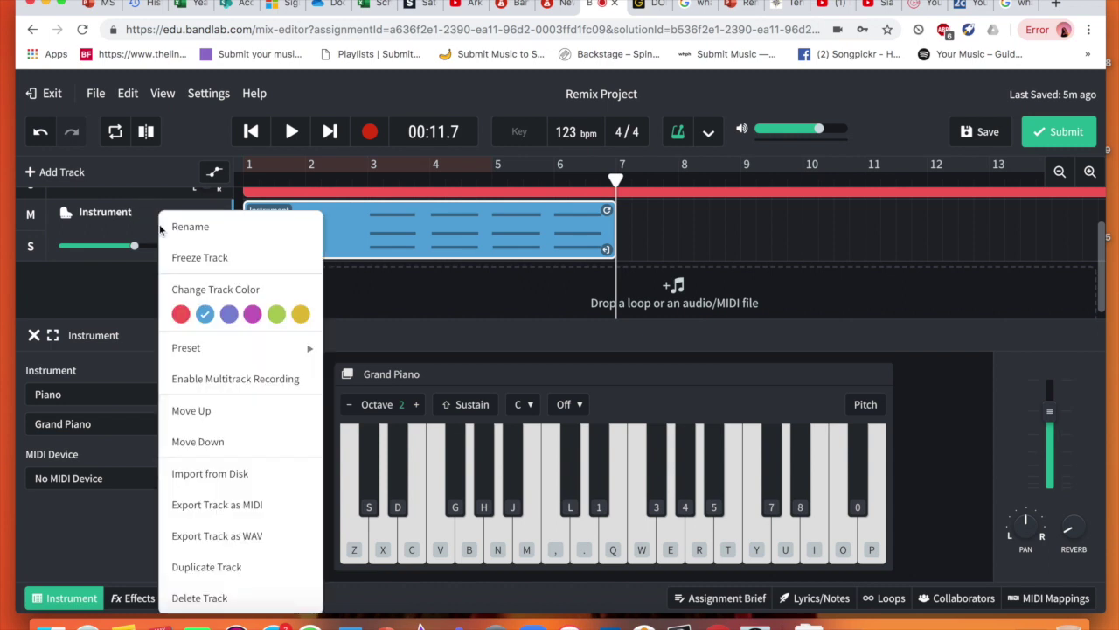
click(136, 281)
click(156, 210)
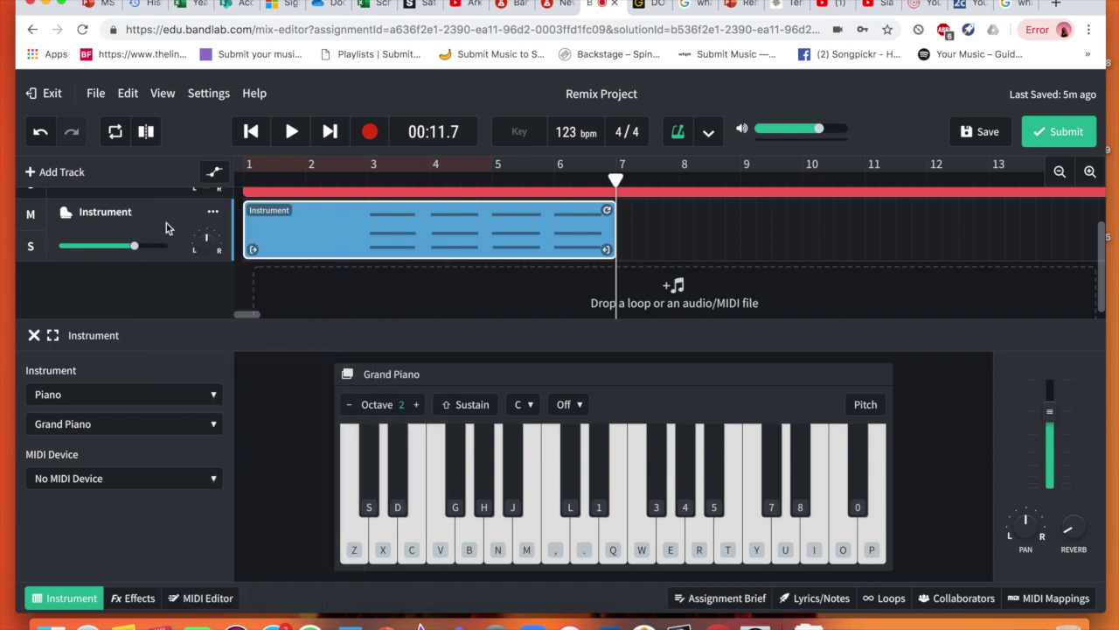
right_click(166, 223)
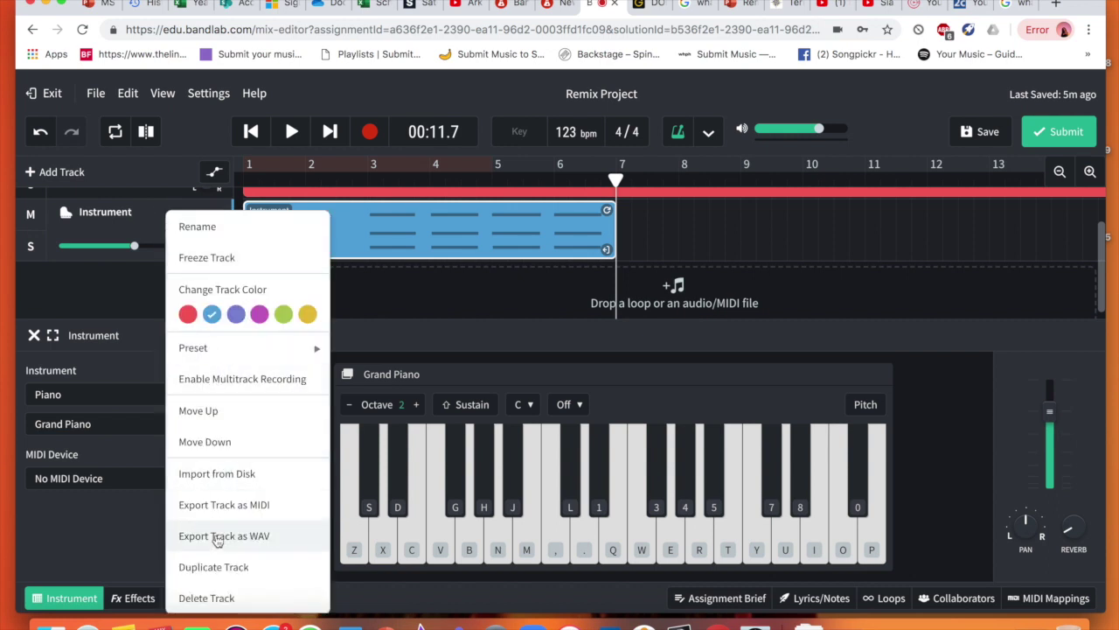
click(216, 569)
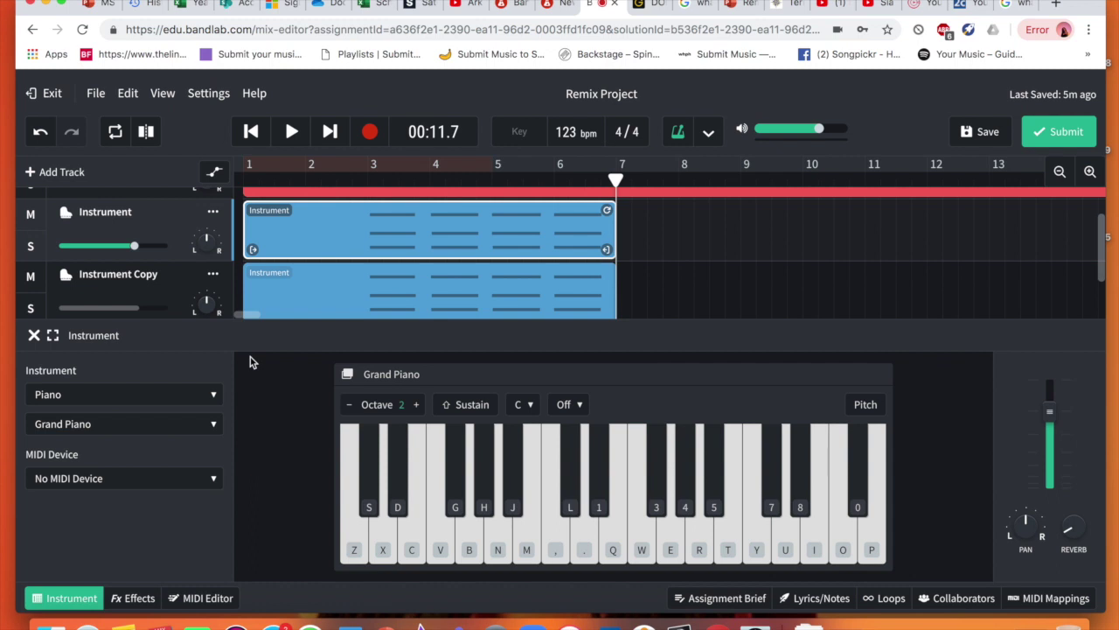
Select and delete the duplicated chord region on the Instrument Copy track.
scroll(396, 260, down, 2)
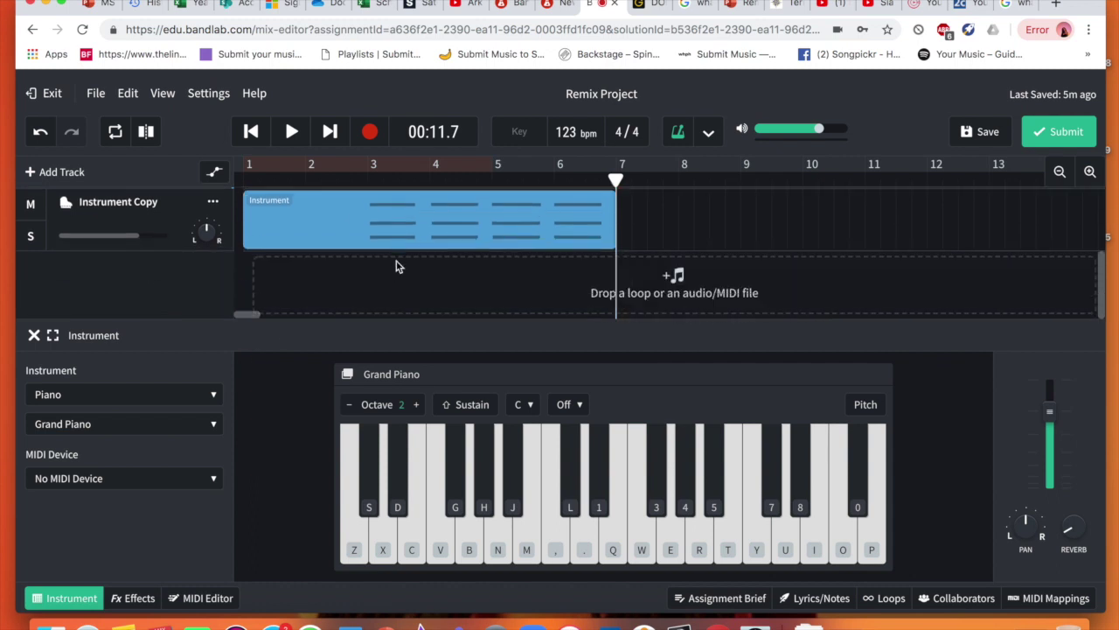
scroll(395, 265, up, 2)
click(458, 294)
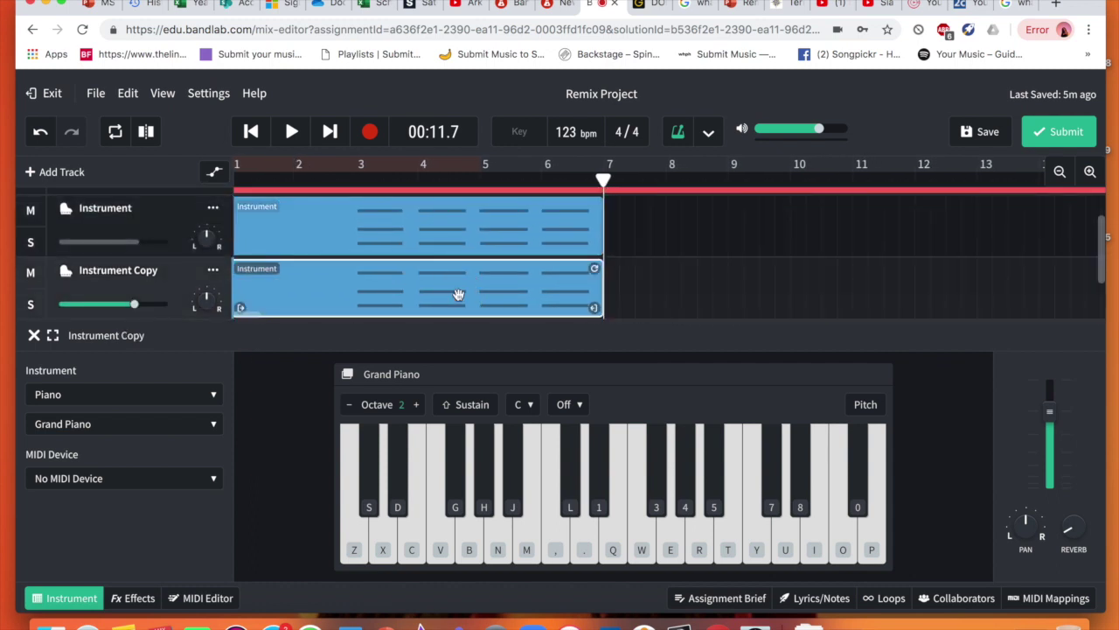
key(Delete)
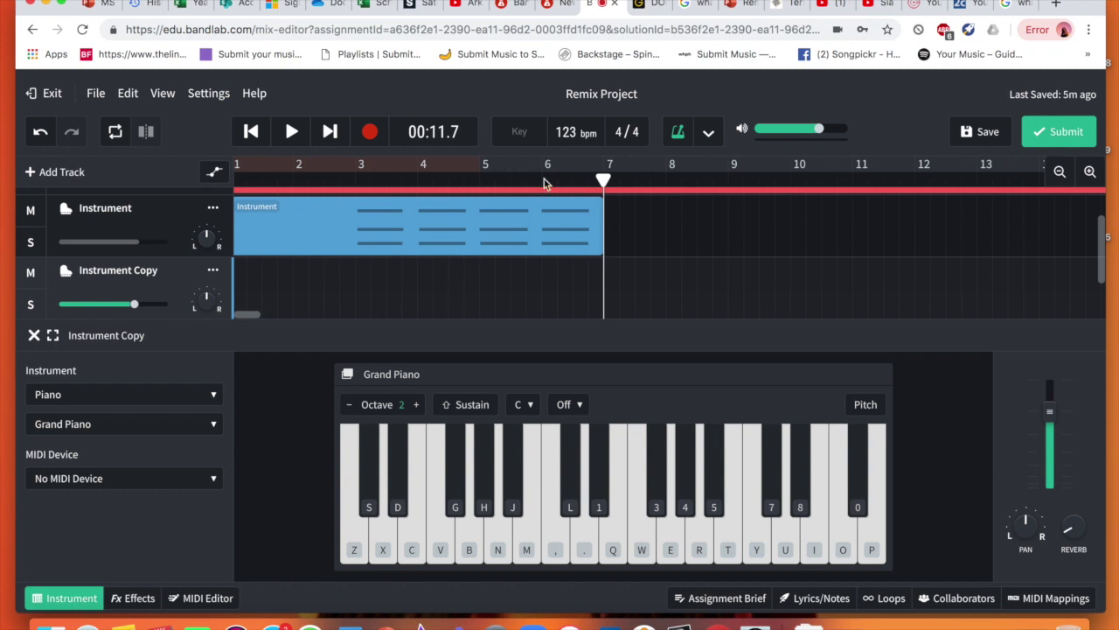
Align the playhead exactly with bar 5 and start recording onto Instrument Copy.
click(534, 182)
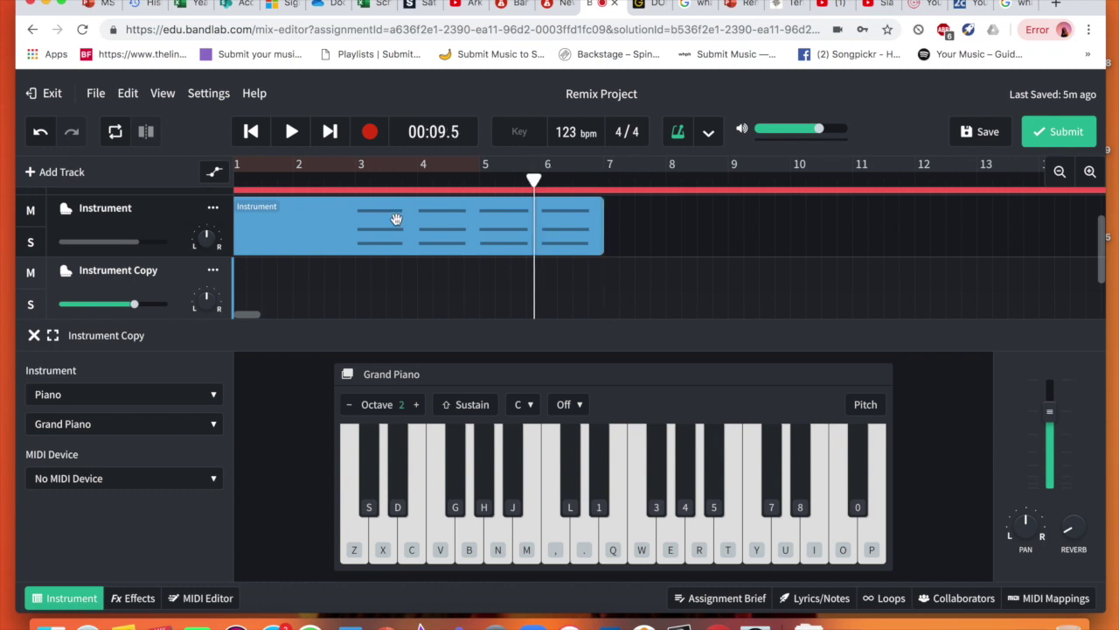
click(485, 182)
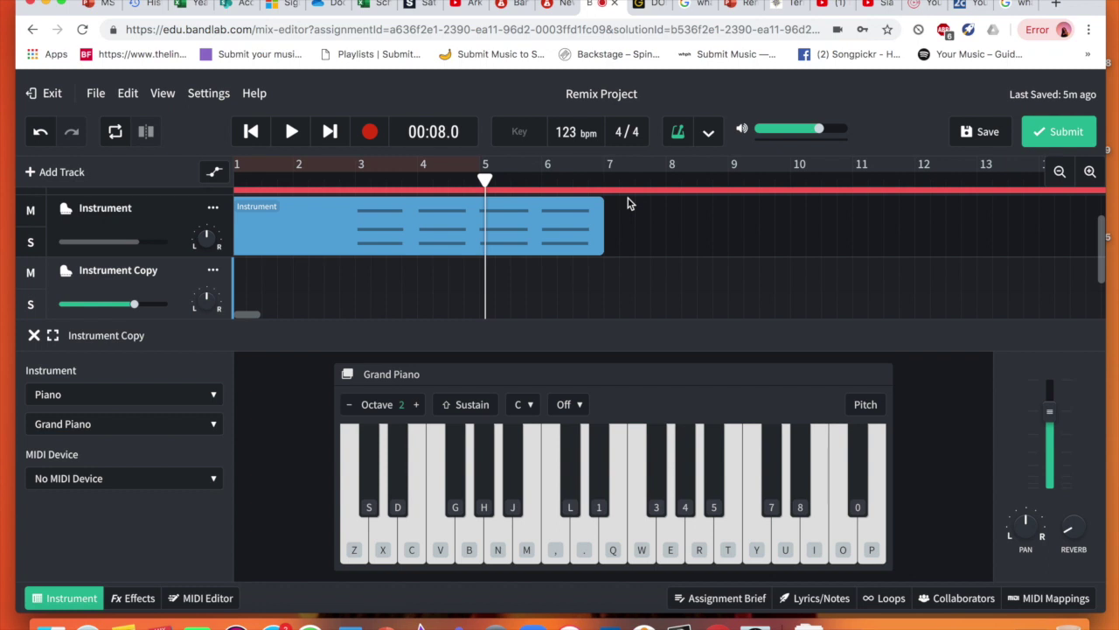
drag(485, 179, 480, 180)
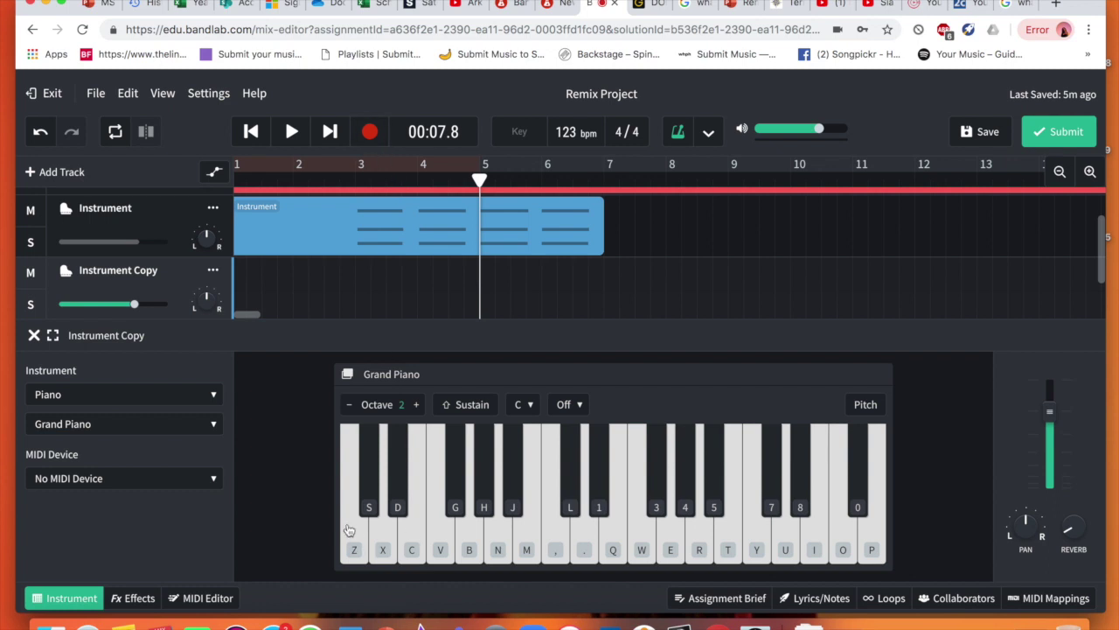
click(370, 131)
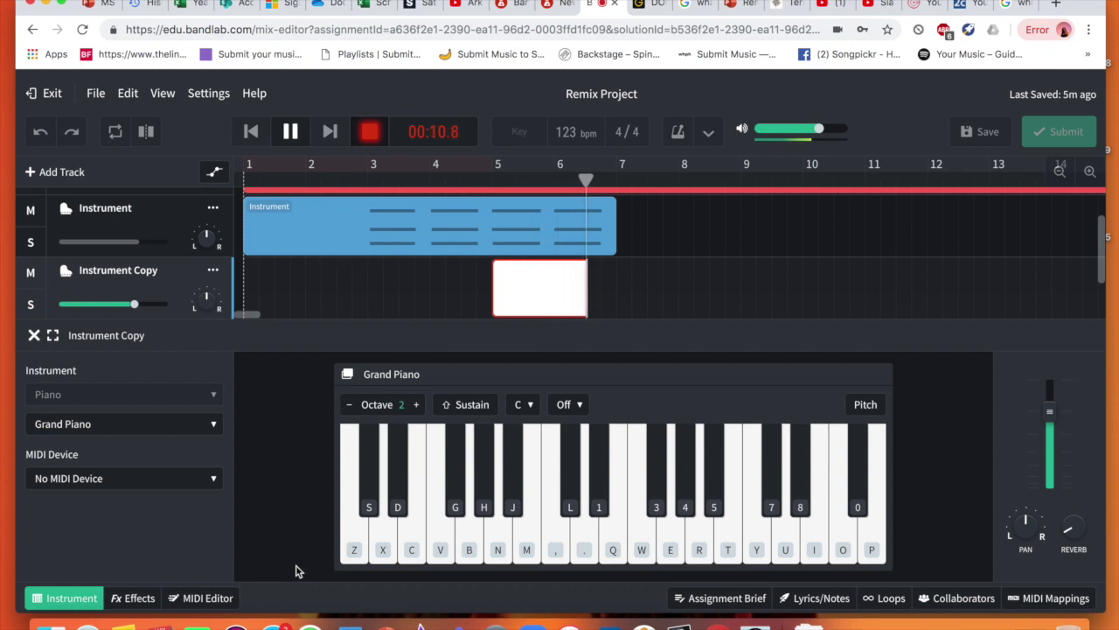
Record the B, M, period piano chord four times from bar 5 on Instrument Copy, then stop recording.
key(b)
key(m)
key(period)
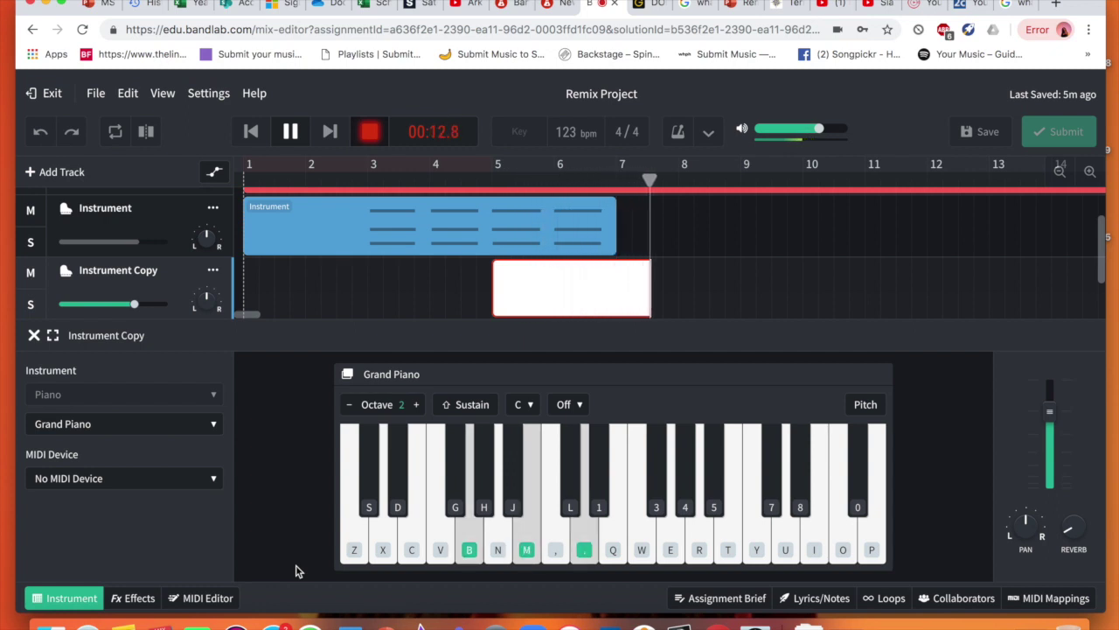
key(b)
key(m)
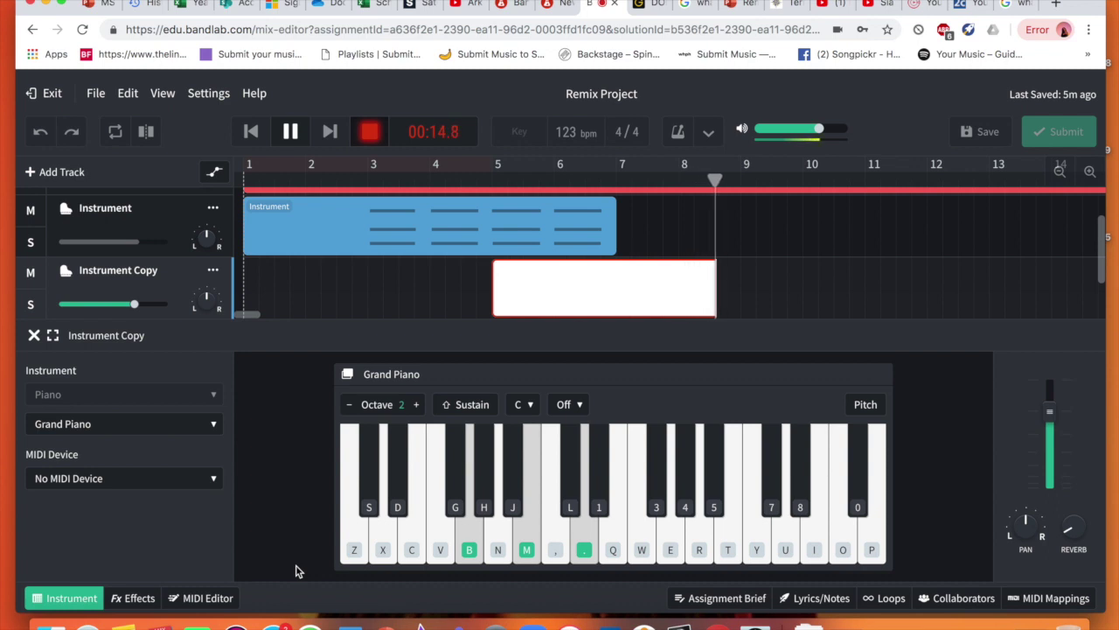
key(b)
key(m)
key(period)
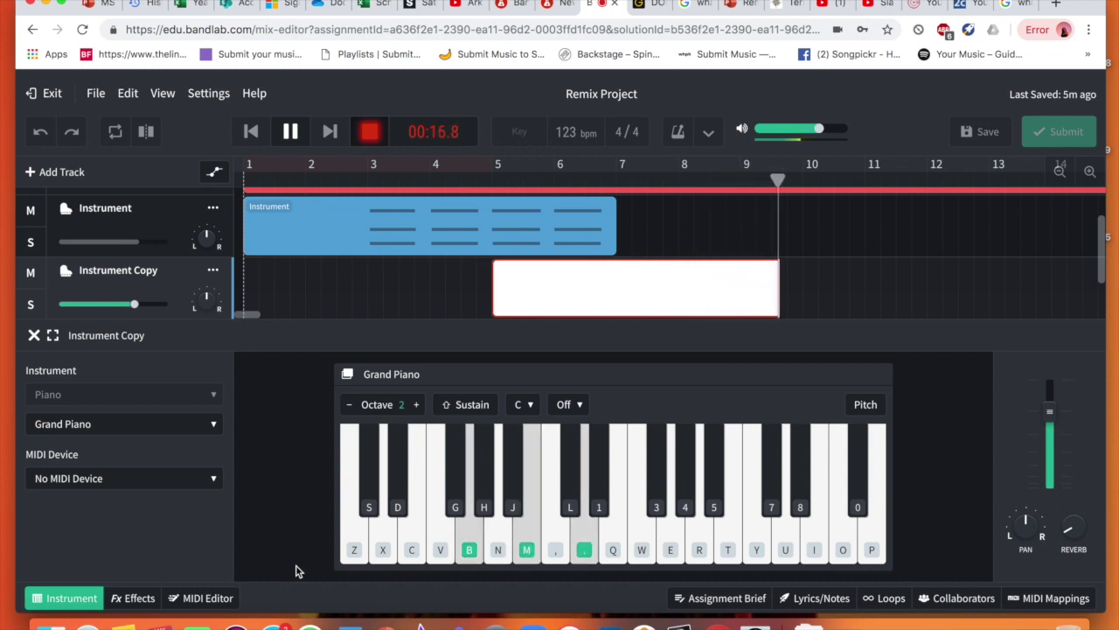
key(b)
key(m)
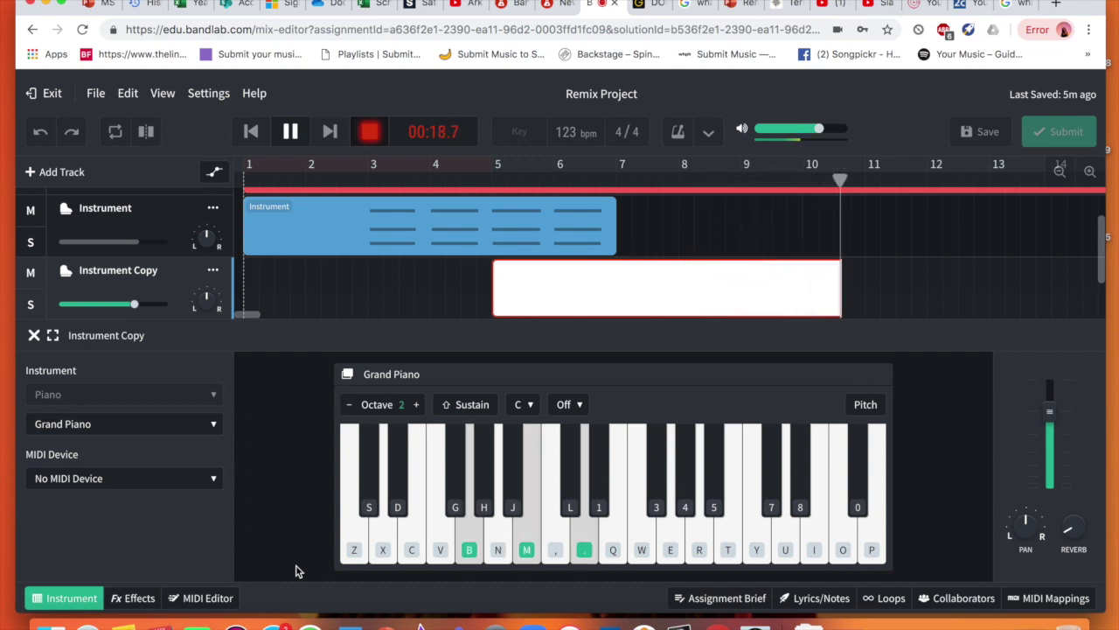
key(space)
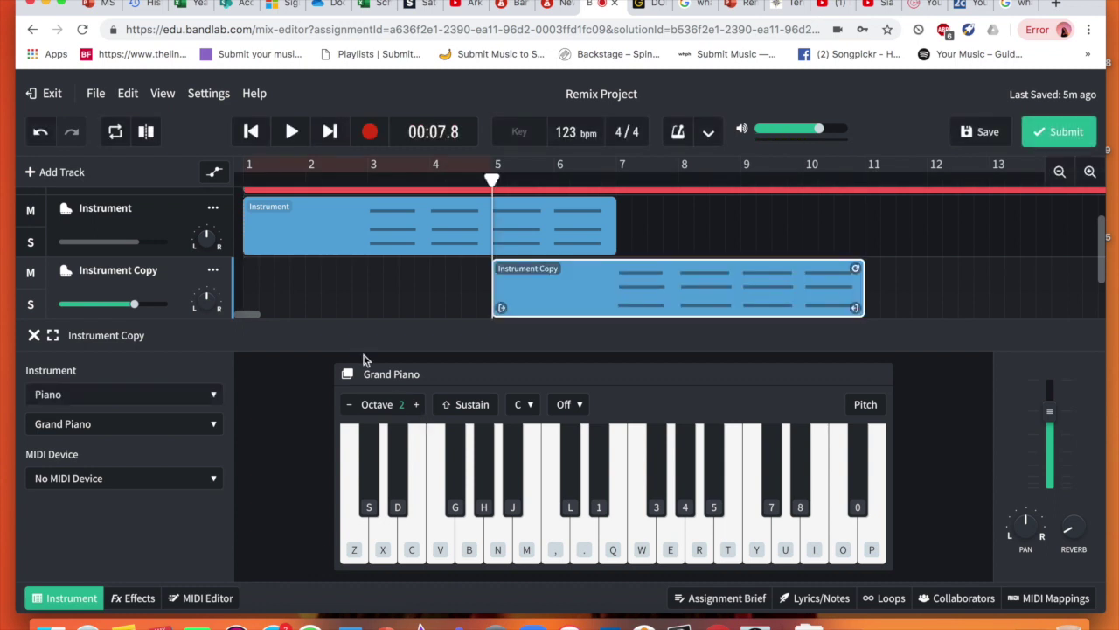
click(34, 337)
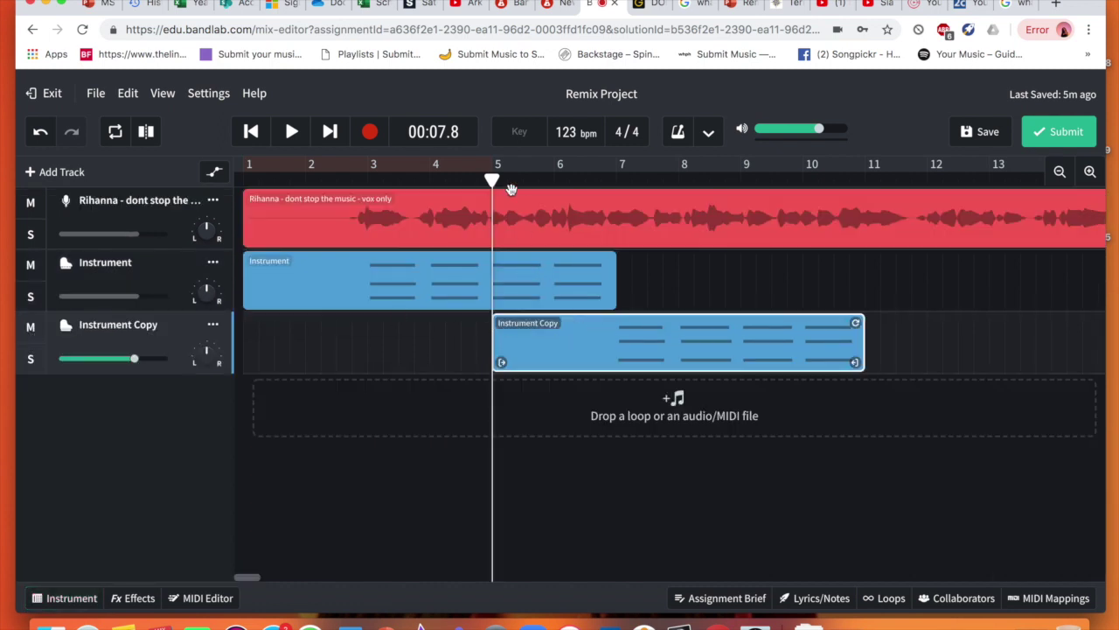
Slice the recorded chord region at bar 7 and delete the left piece.
drag(492, 179, 615, 194)
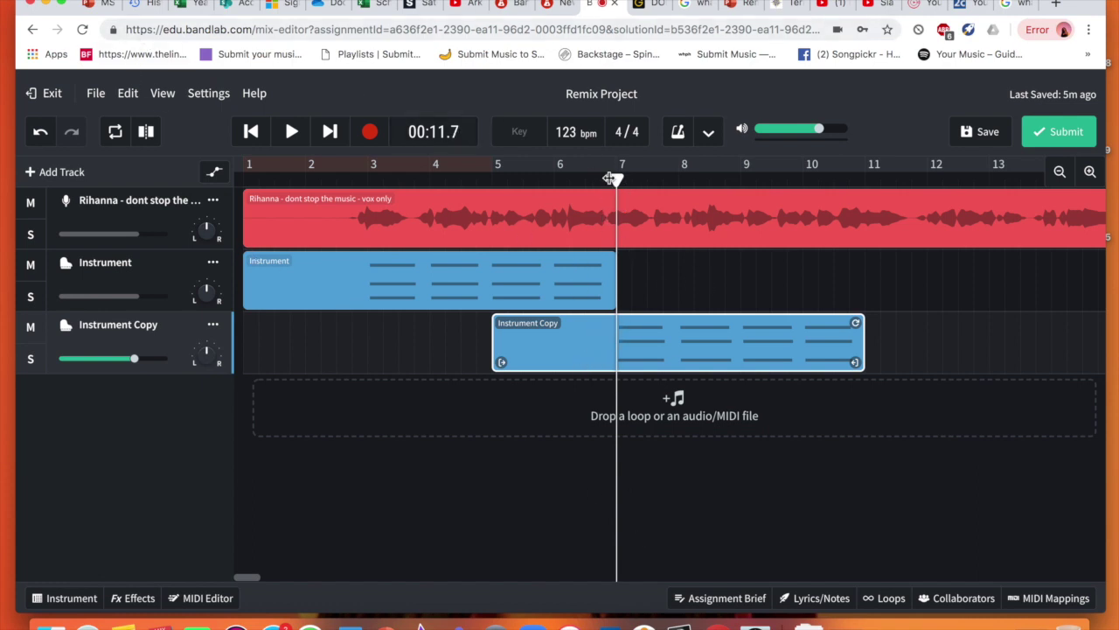
click(129, 94)
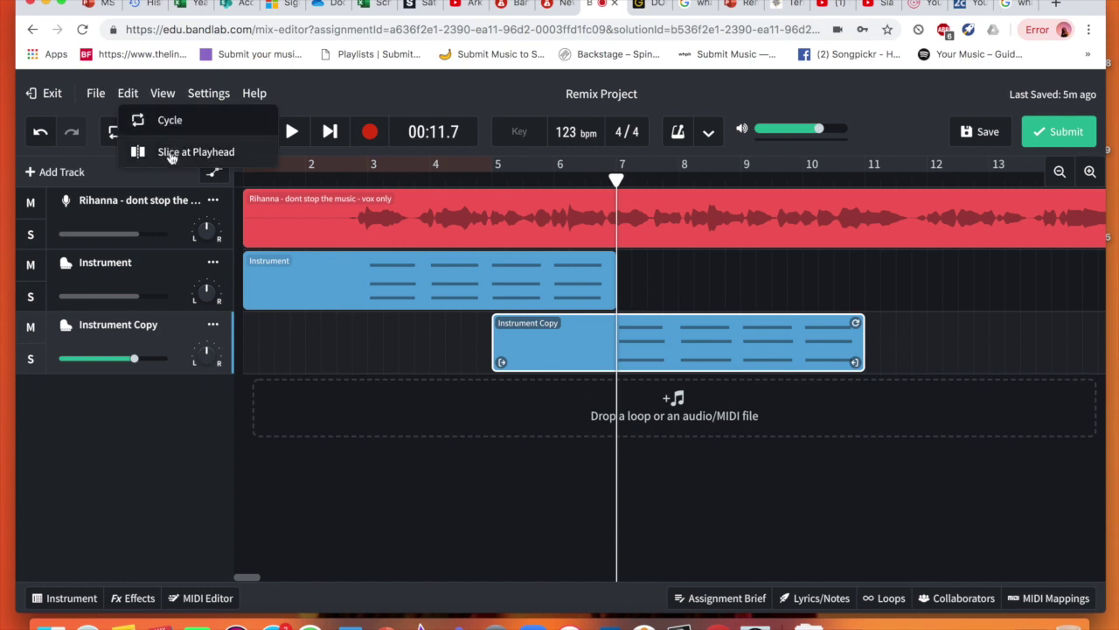
click(172, 154)
click(531, 341)
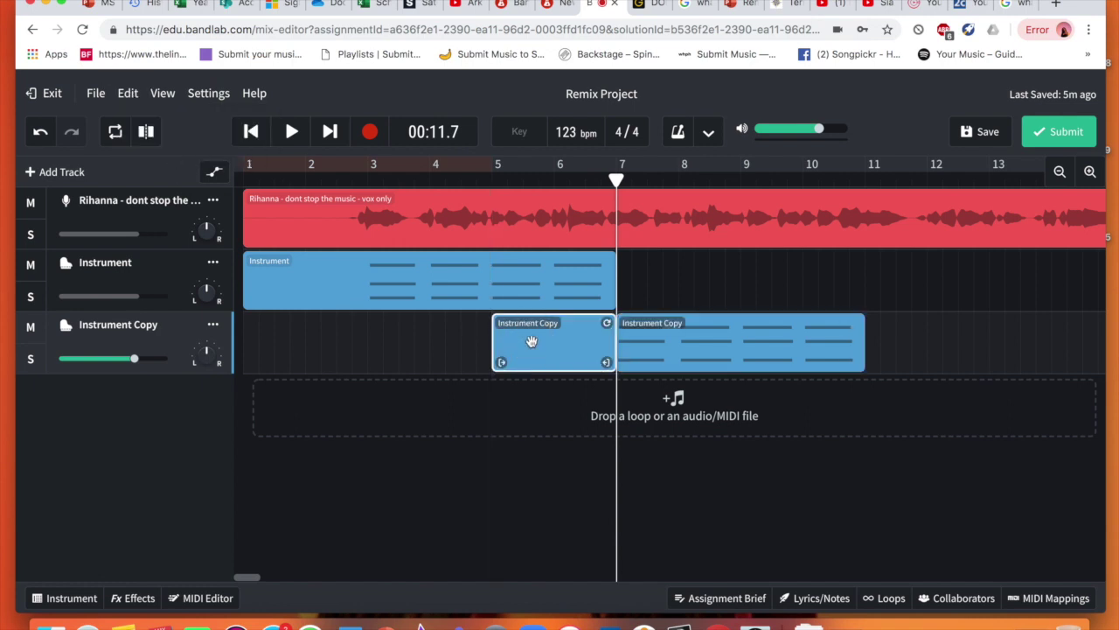
key(Delete)
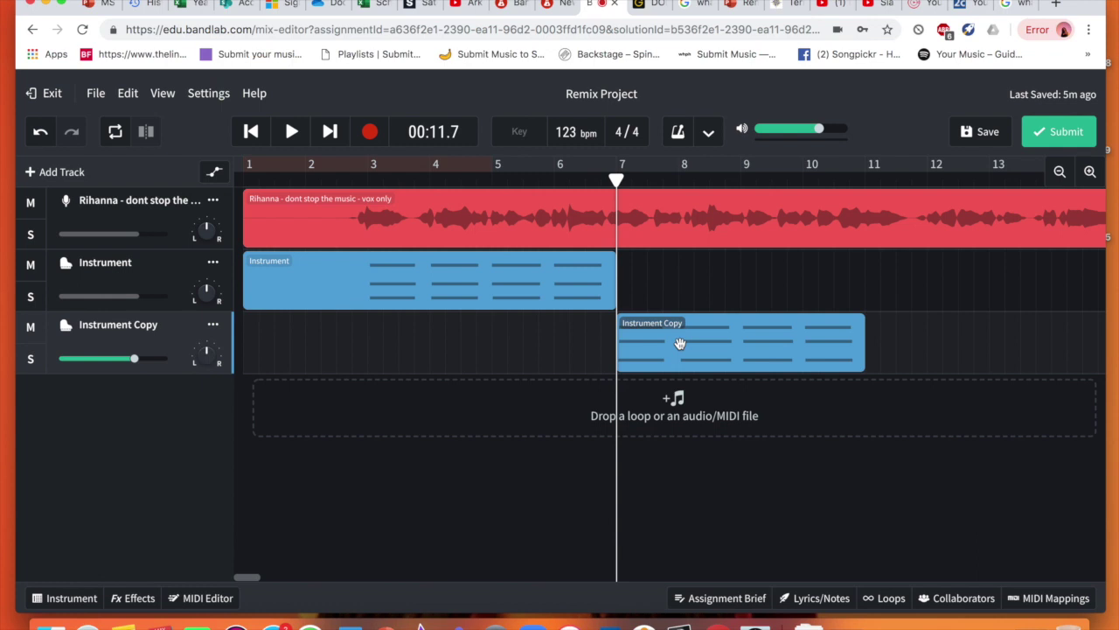
Move the remaining chords onto the Instrument track at bar 7, after the original region.
drag(680, 343, 679, 311)
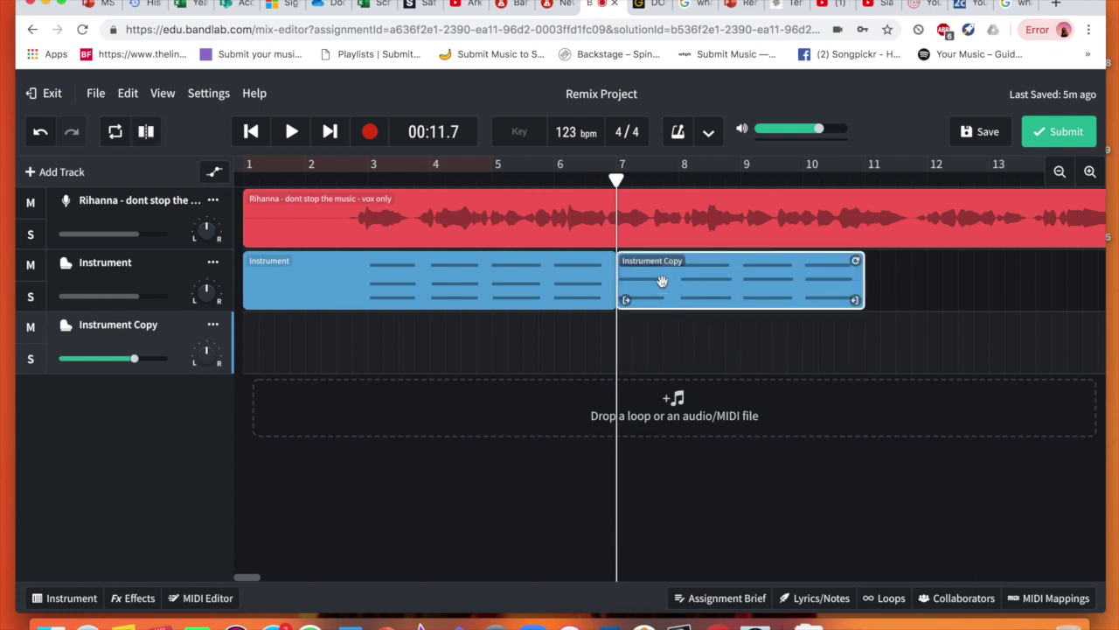
click(670, 348)
drag(679, 342, 616, 297)
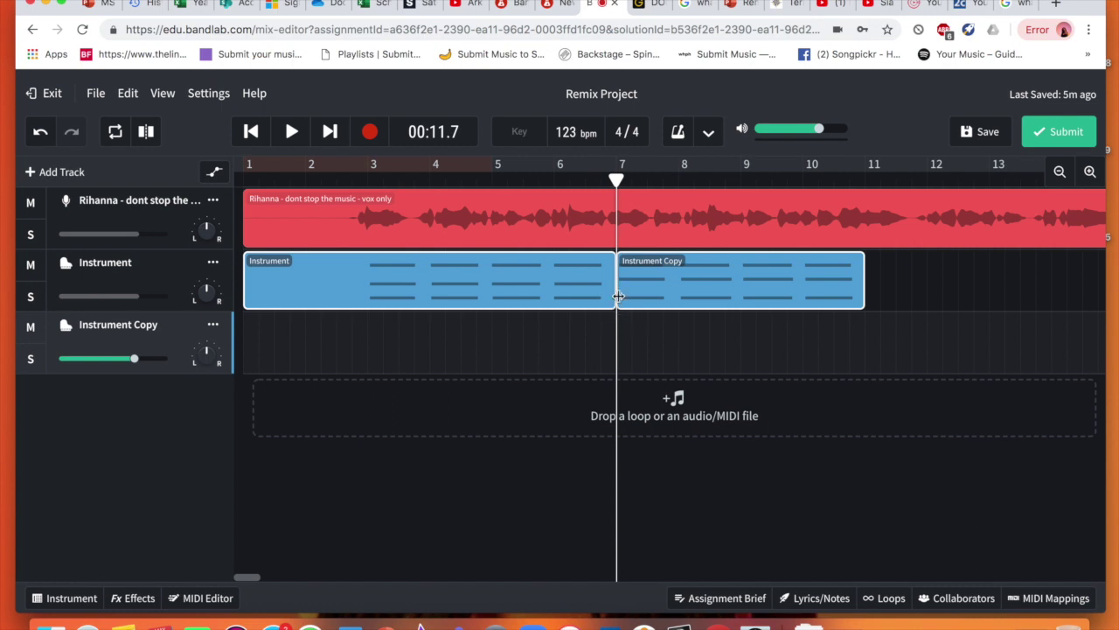
click(664, 310)
click(592, 338)
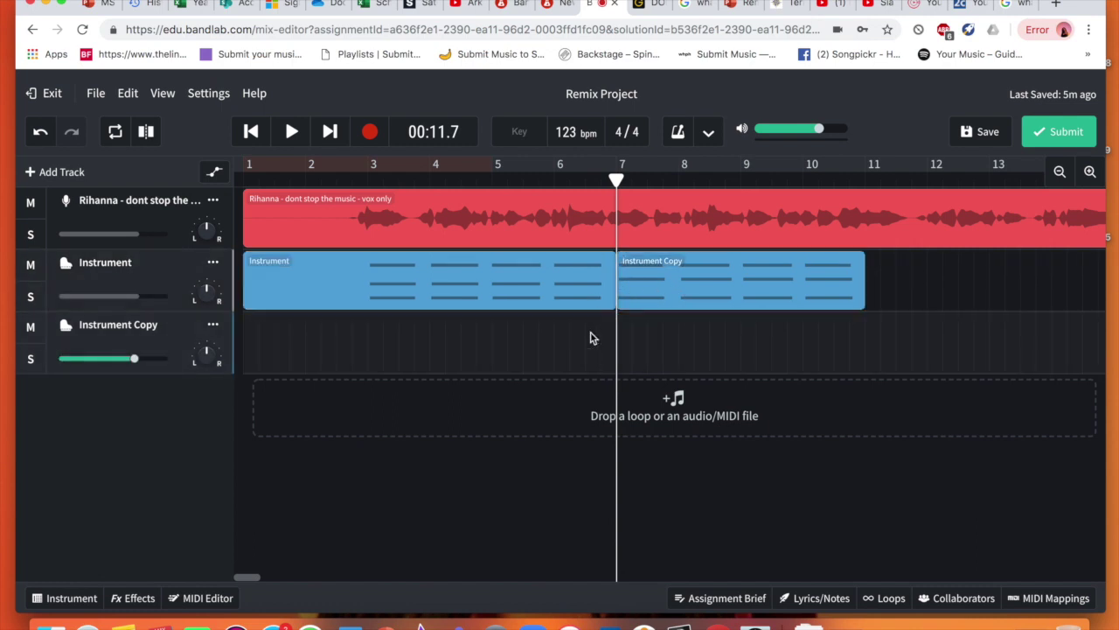
click(603, 288)
drag(616, 179, 866, 223)
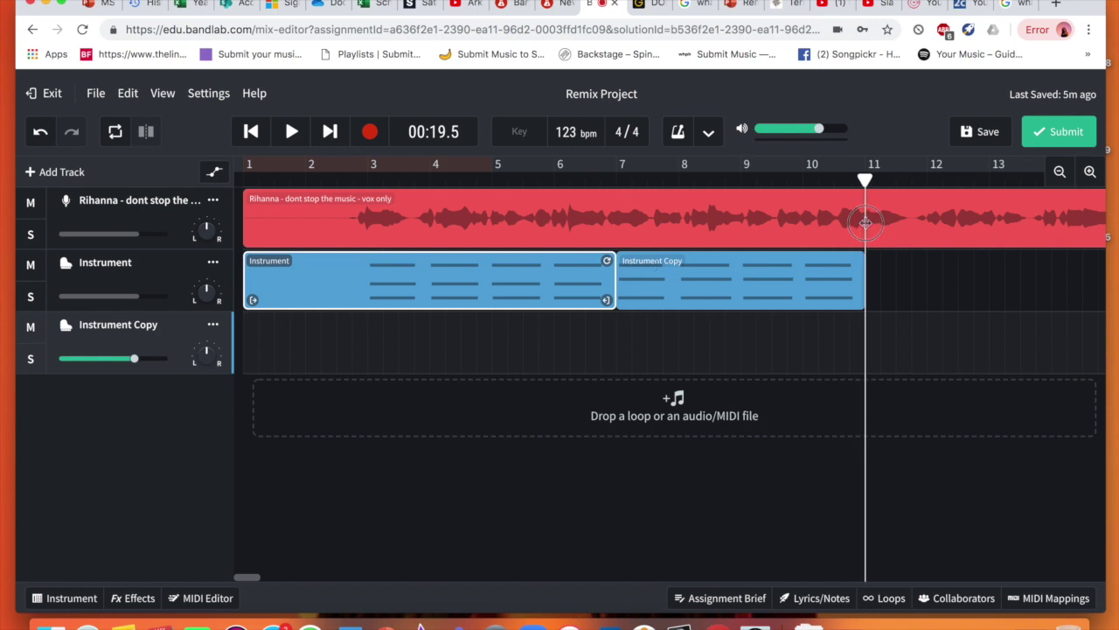
Slice the original Instrument region at bar 3 and delete the piece before it.
click(807, 283)
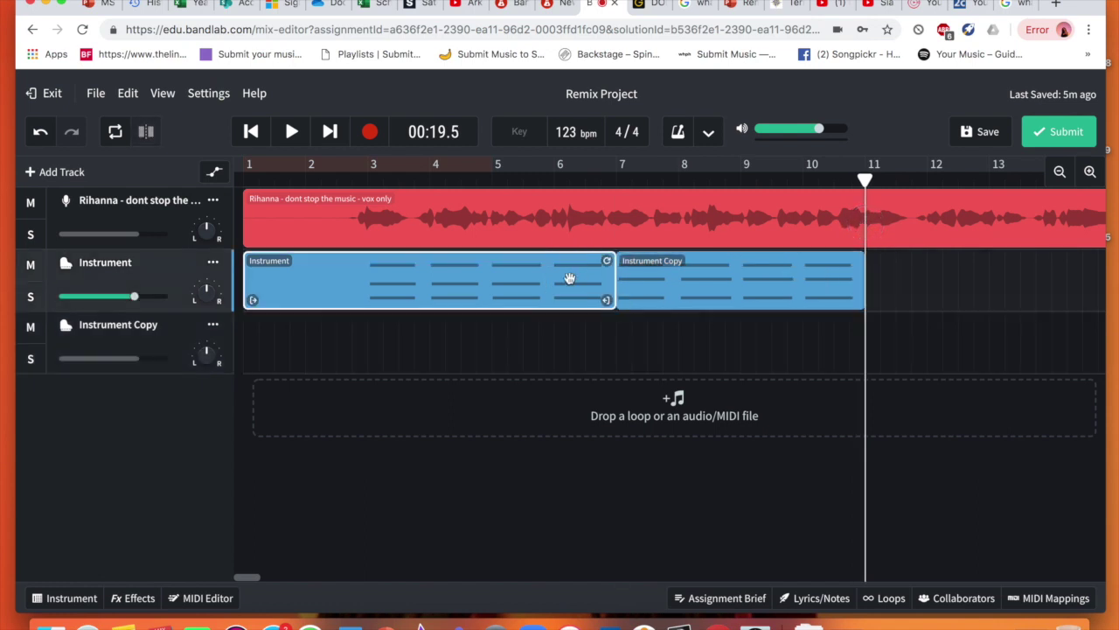
drag(862, 179, 369, 165)
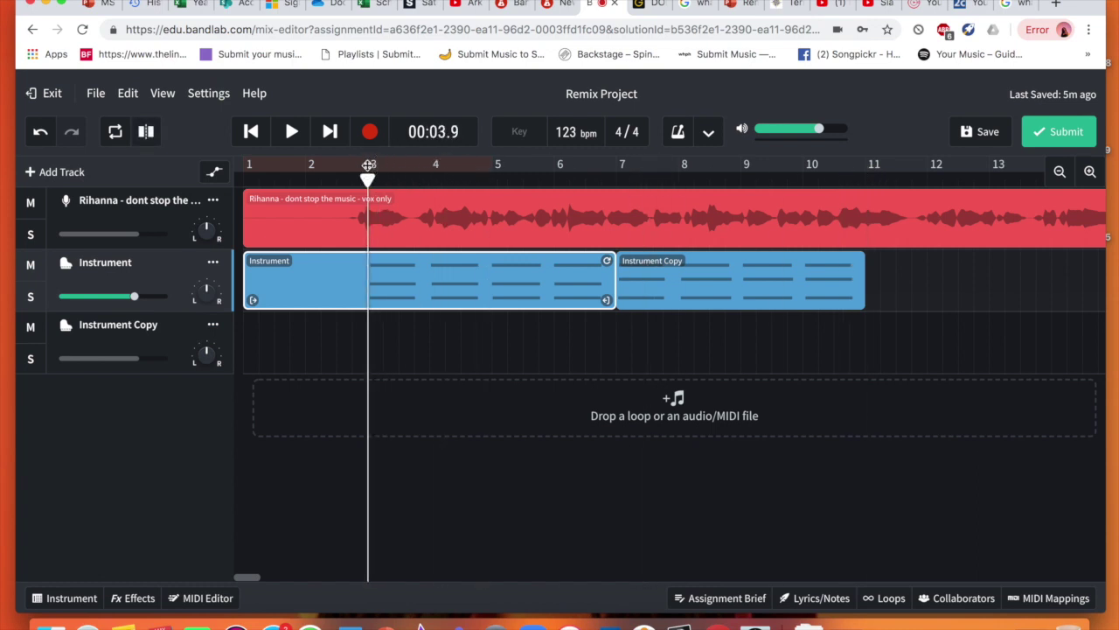
click(128, 93)
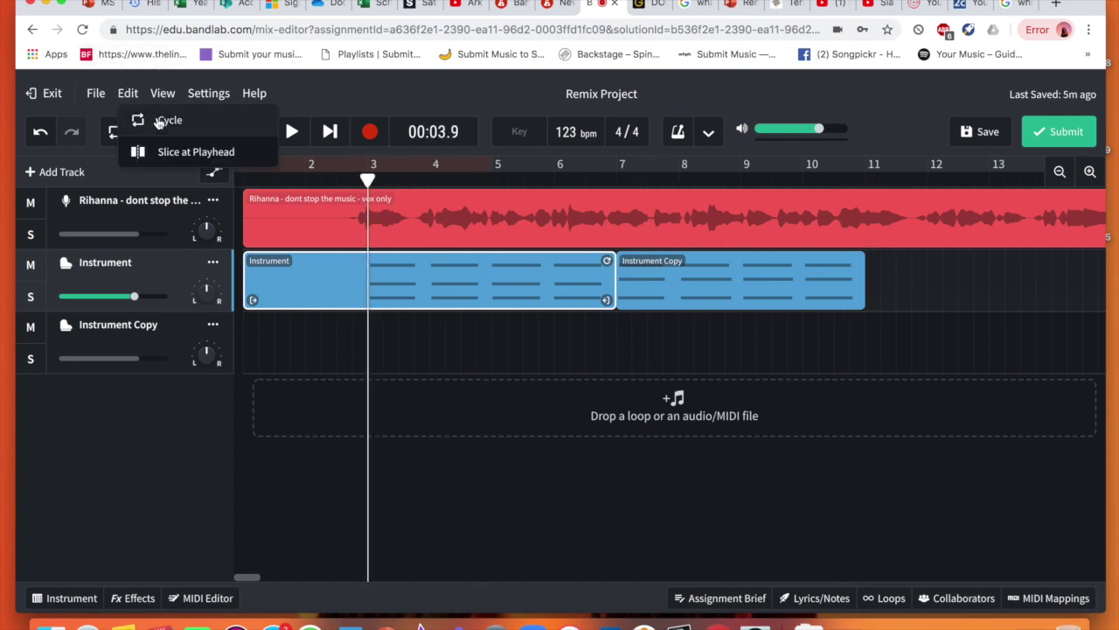
click(163, 152)
click(287, 259)
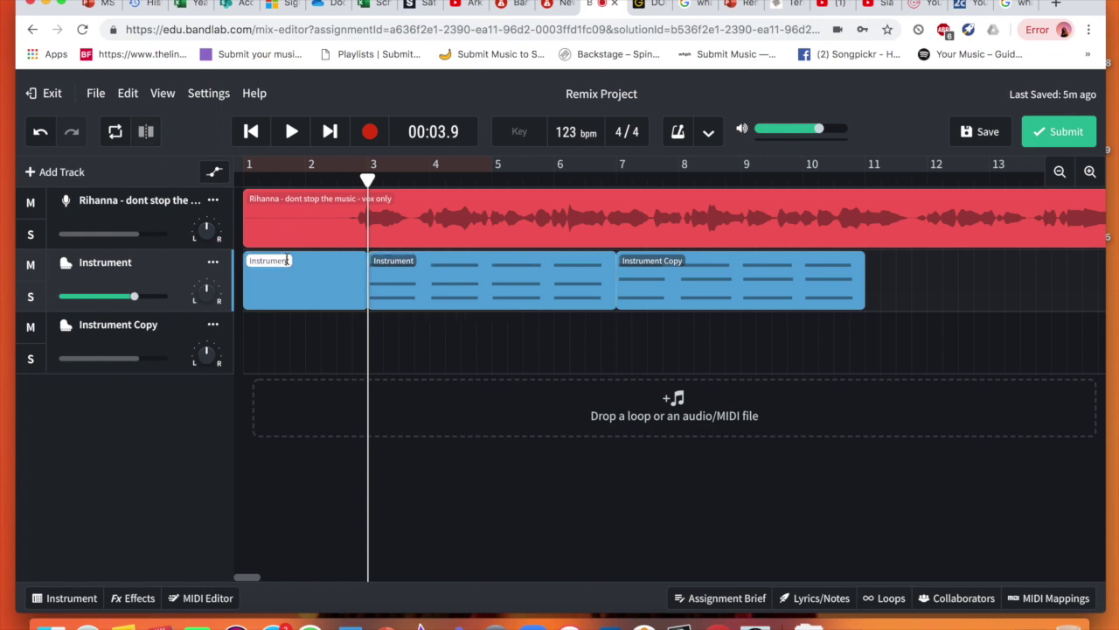
click(310, 287)
key(Delete)
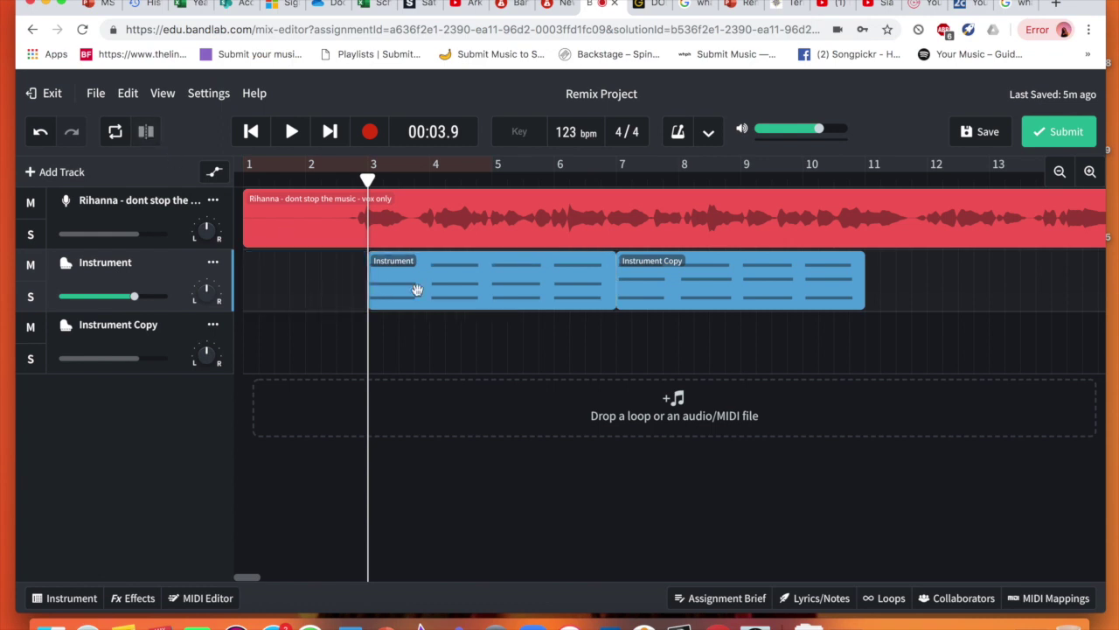
click(428, 295)
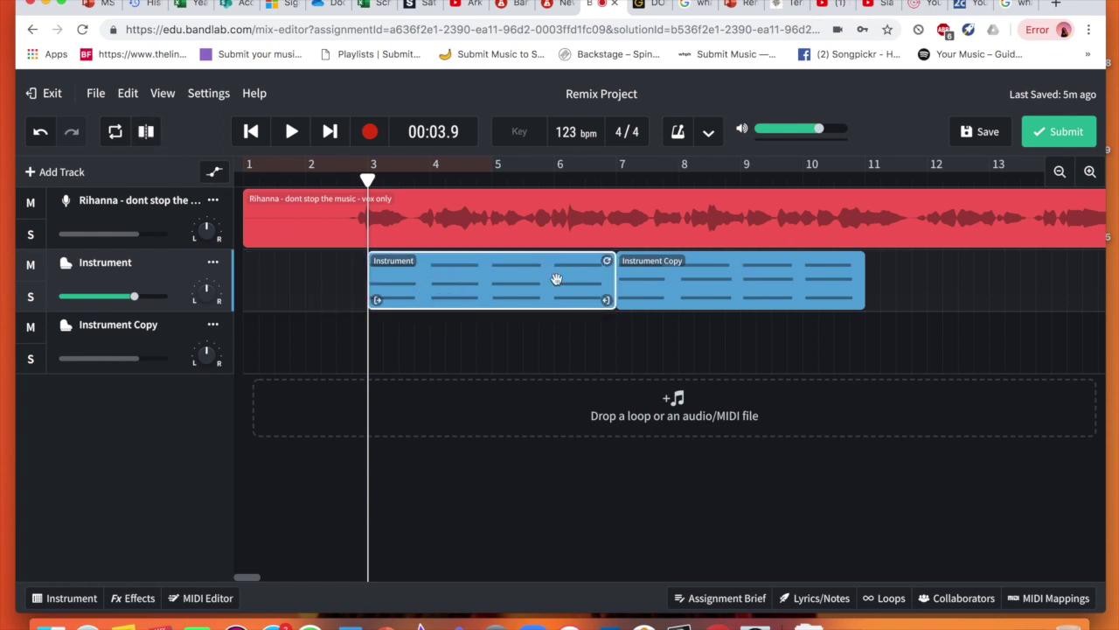
Copy the Instrument region and paste it at bar 11.
right_click(486, 284)
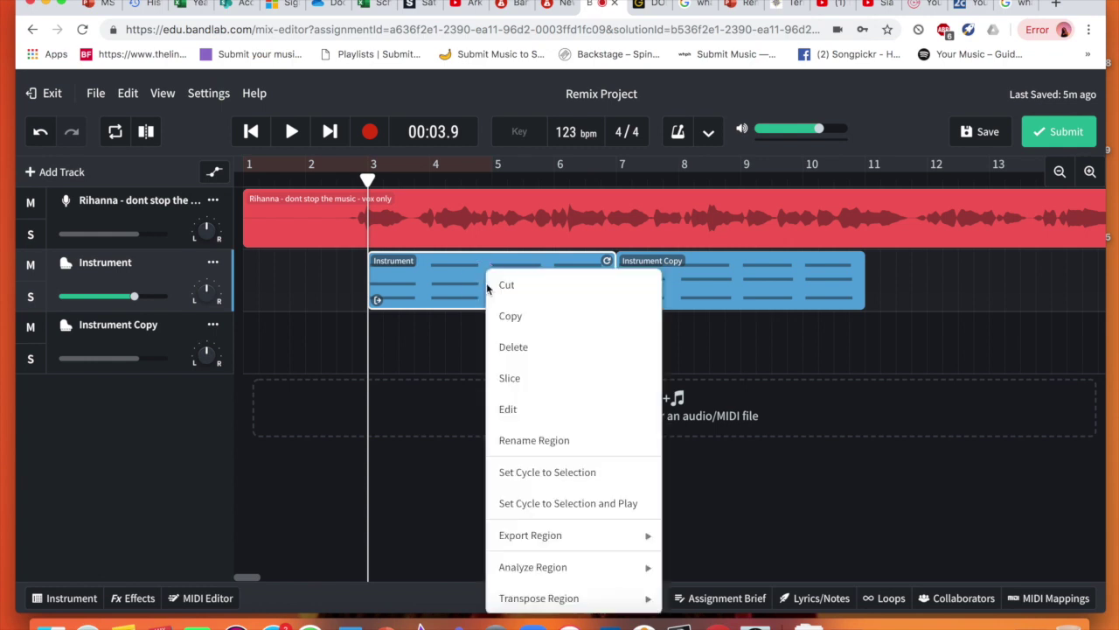
click(540, 320)
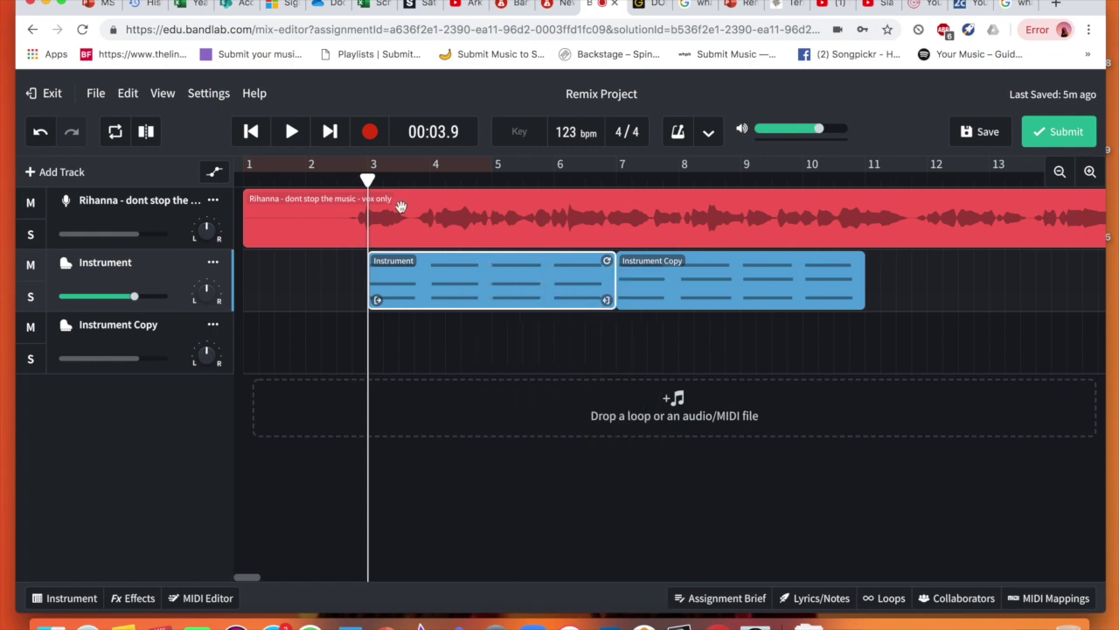
drag(371, 188, 864, 192)
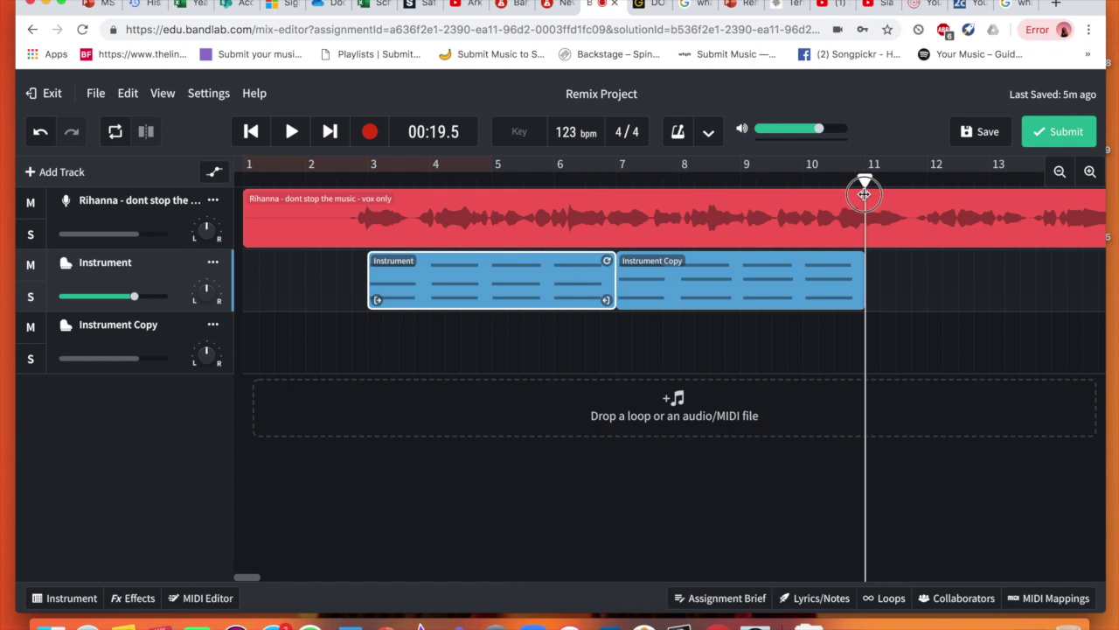
right_click(874, 274)
click(891, 295)
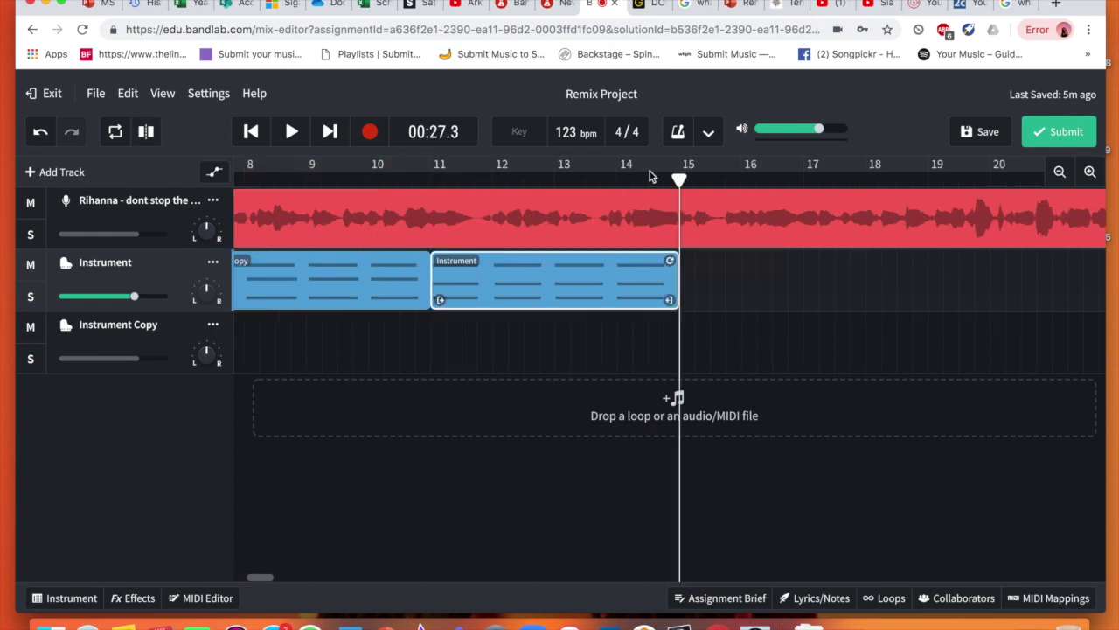
Copy the Instrument Copy region ending at bar 11 and paste it at bar 15.
drag(681, 176, 412, 213)
click(334, 263)
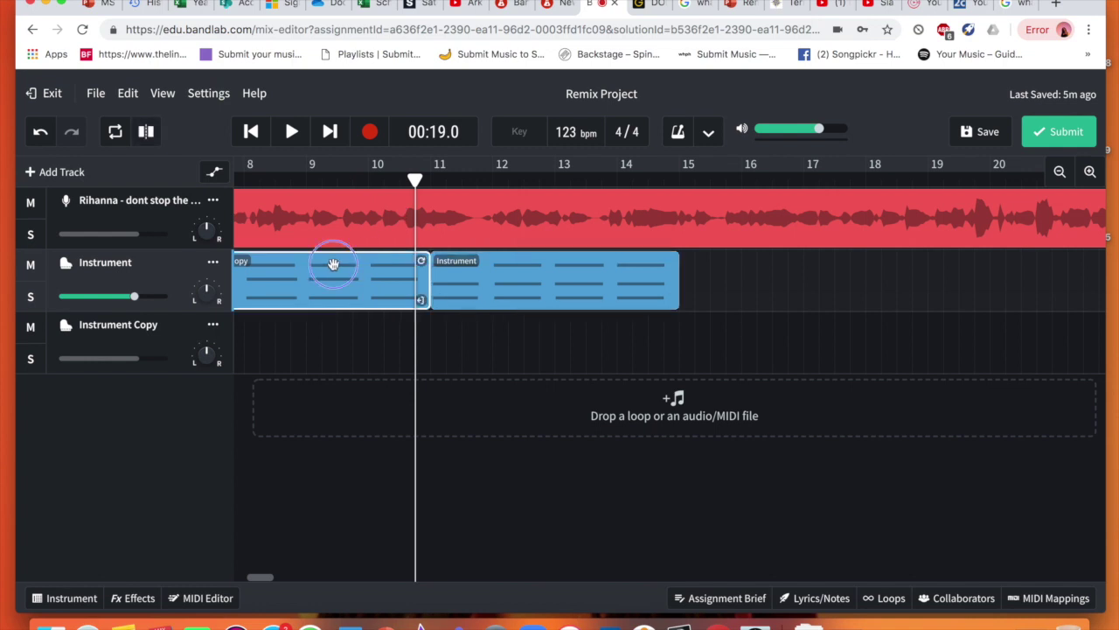
right_click(334, 263)
click(353, 311)
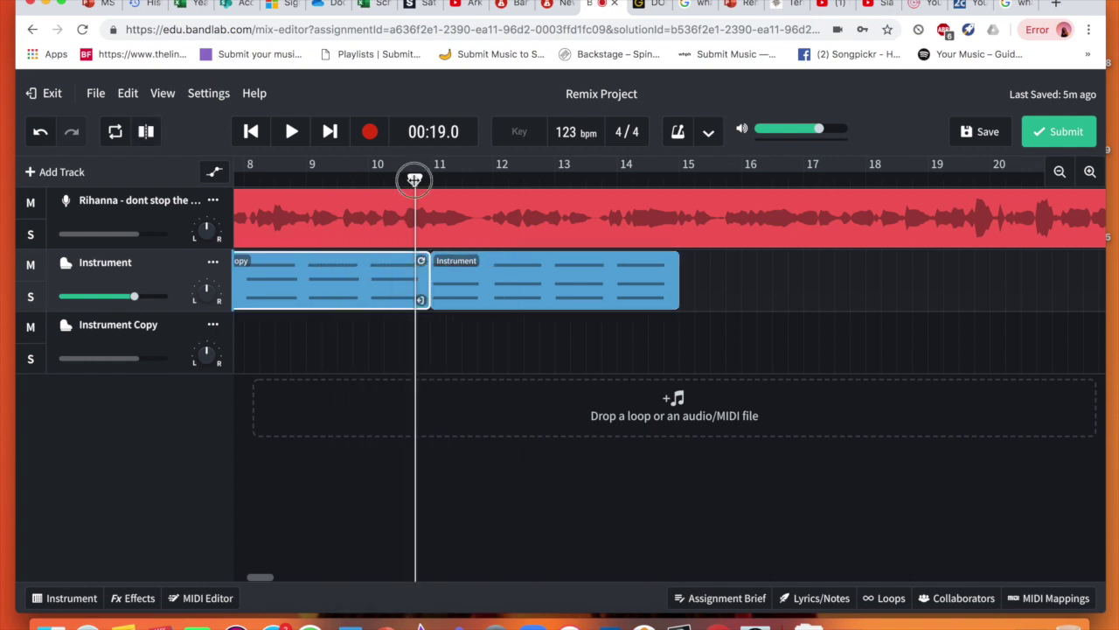
drag(414, 176, 681, 194)
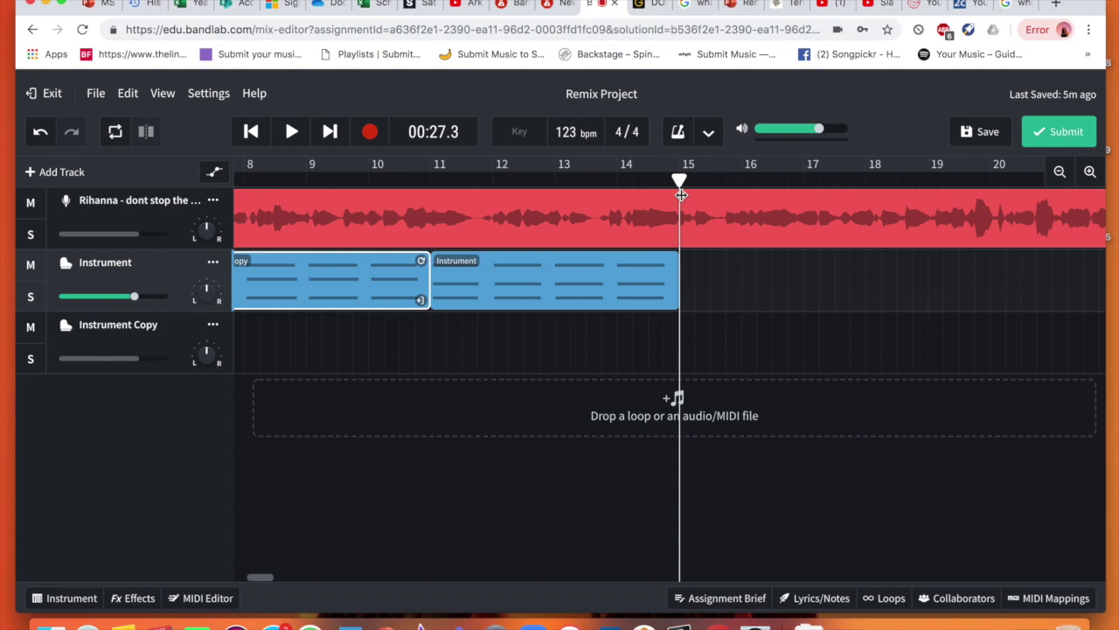
right_click(686, 300)
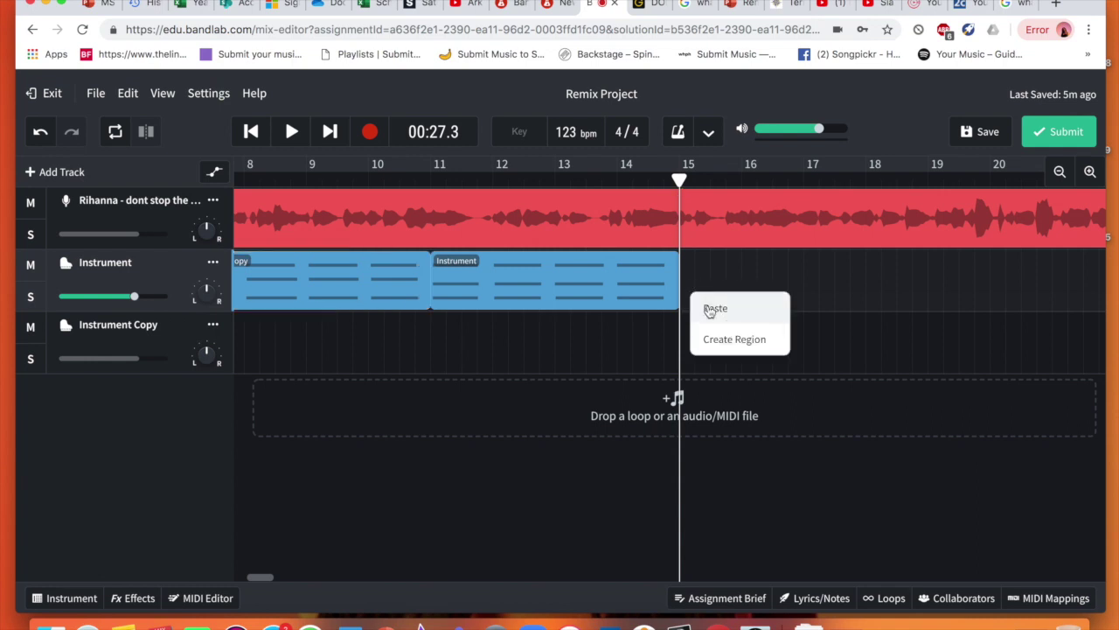
click(712, 306)
drag(685, 181, 289, 181)
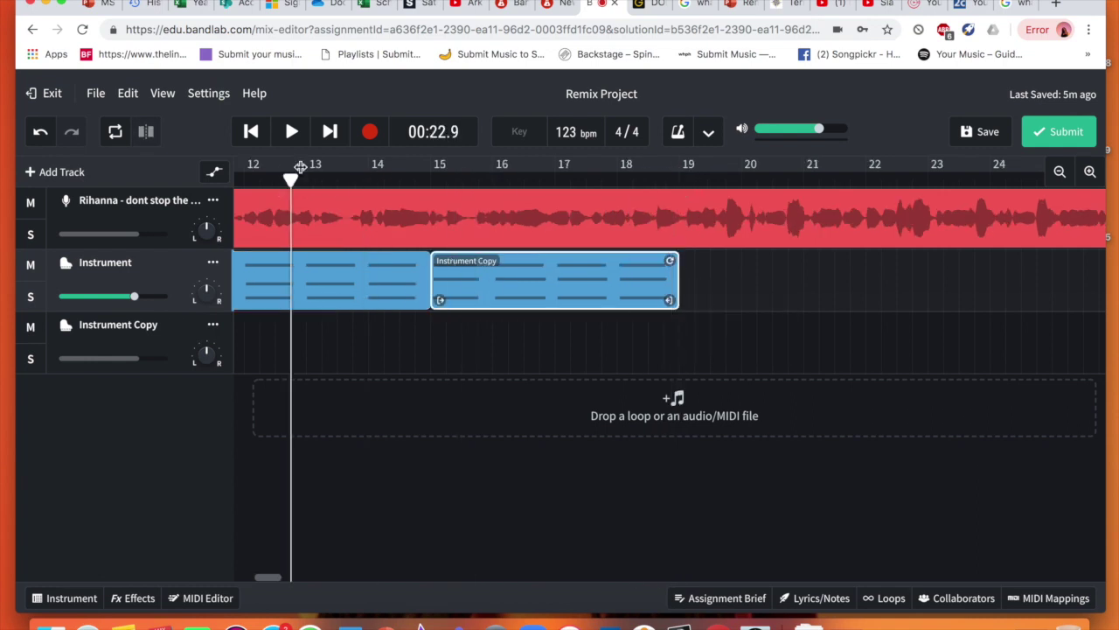
click(250, 131)
Play the arrangement from the start with the metronome on, then pause and return to the start.
click(250, 132)
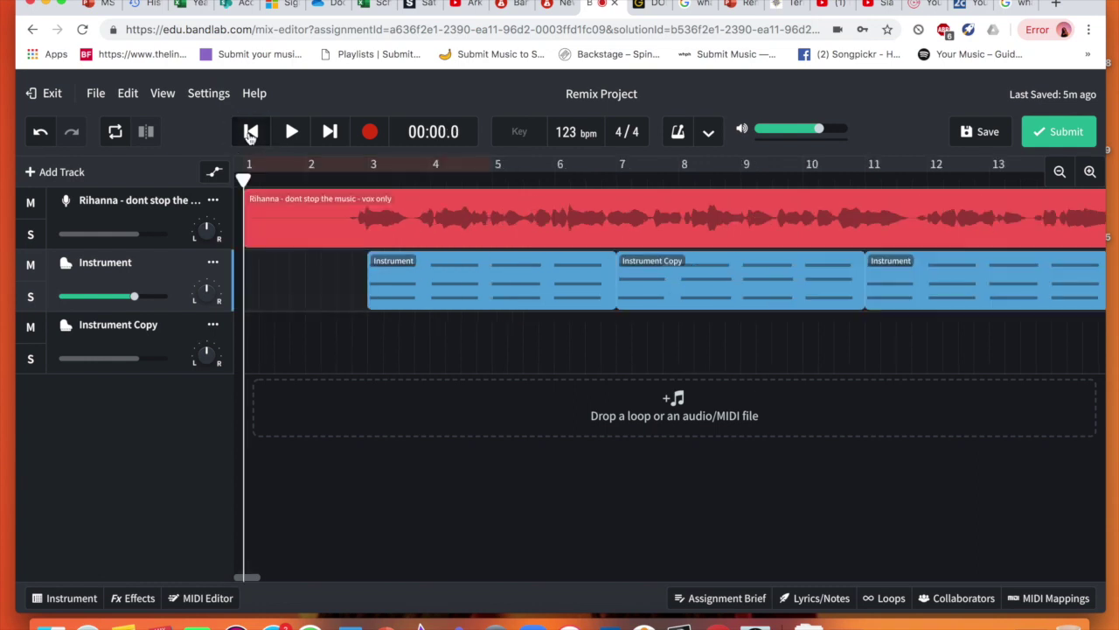
click(292, 133)
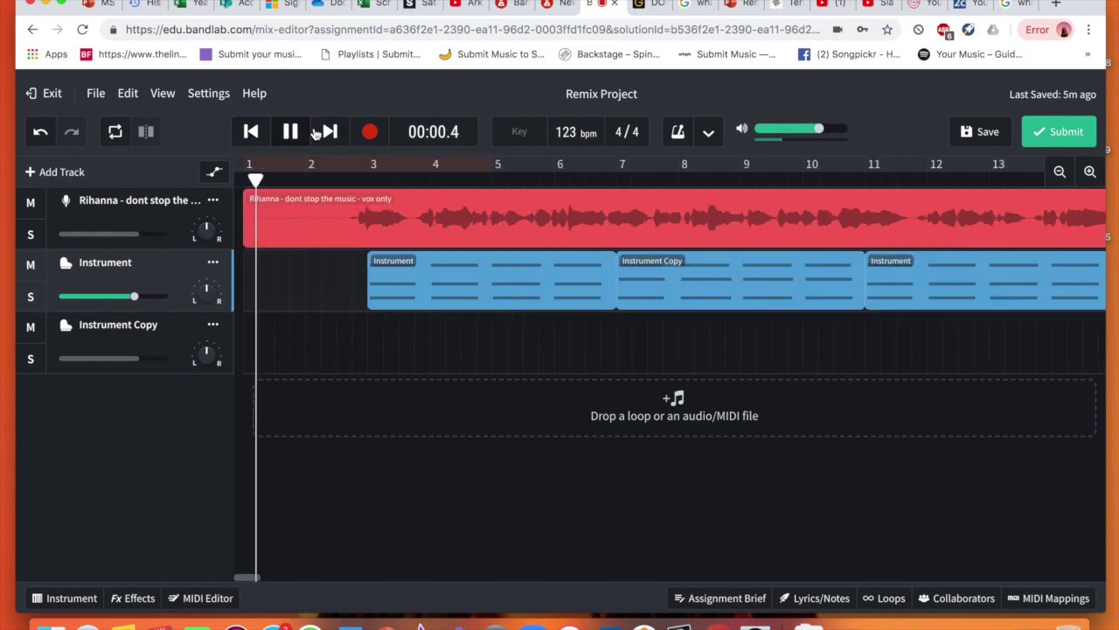
click(677, 138)
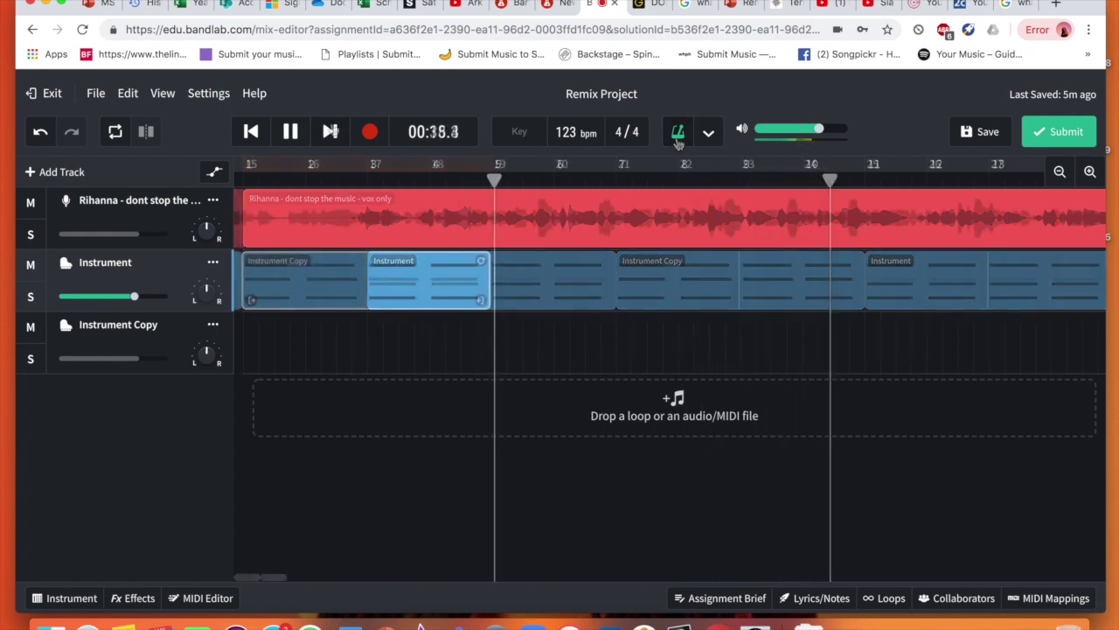
click(289, 131)
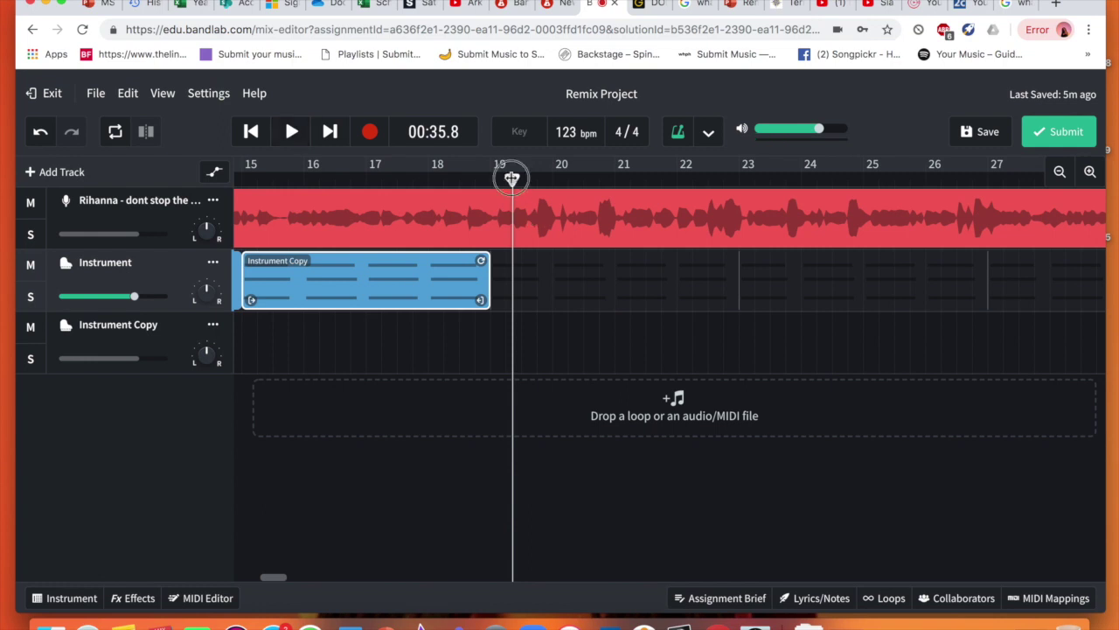
drag(510, 175, 210, 167)
click(250, 131)
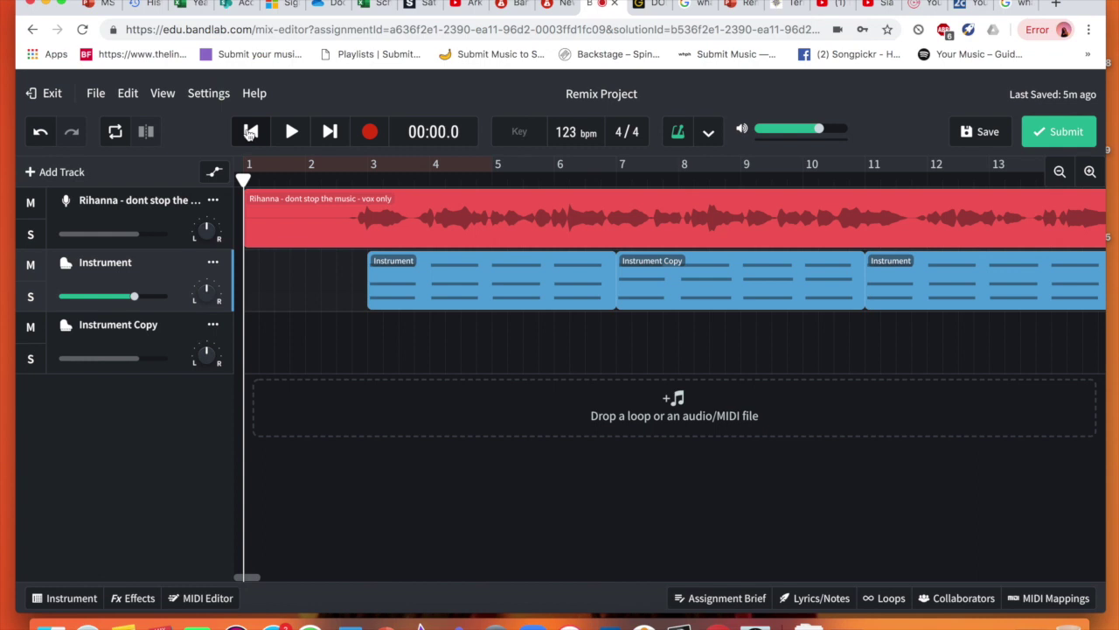
click(67, 267)
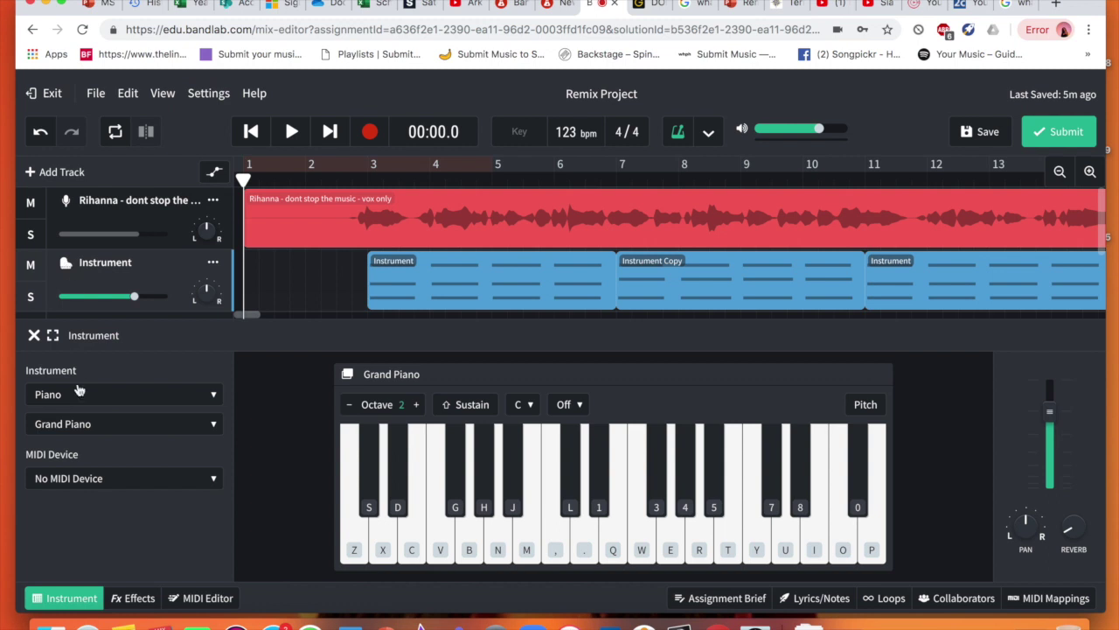
Switch the chord track to Synth Keys House Chords and lower its volume to about -7.3 dB during playback.
click(114, 400)
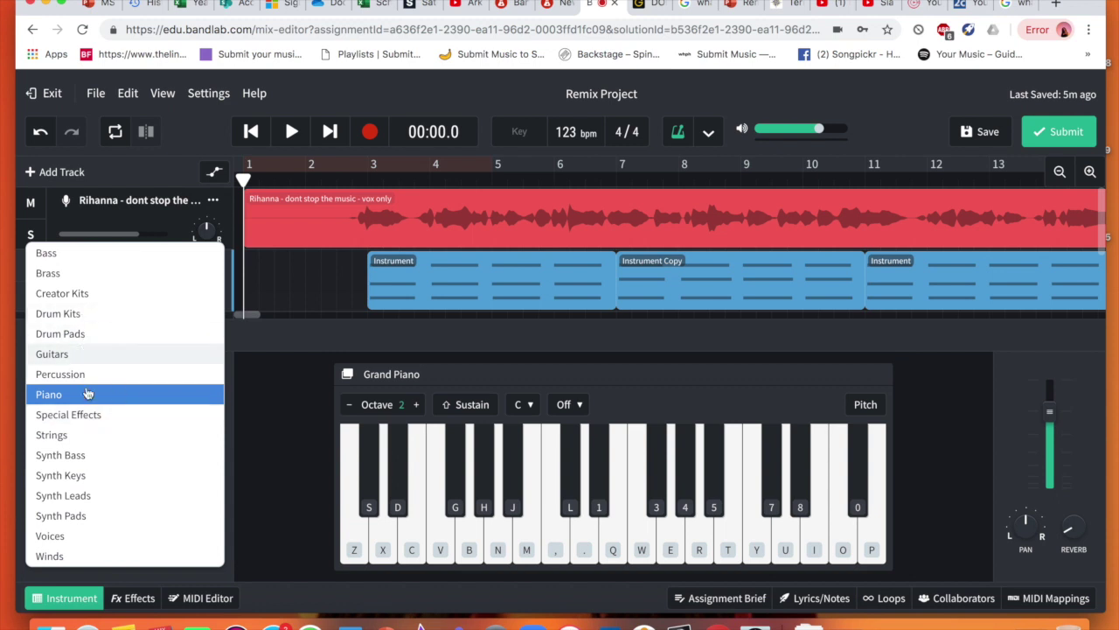
click(104, 477)
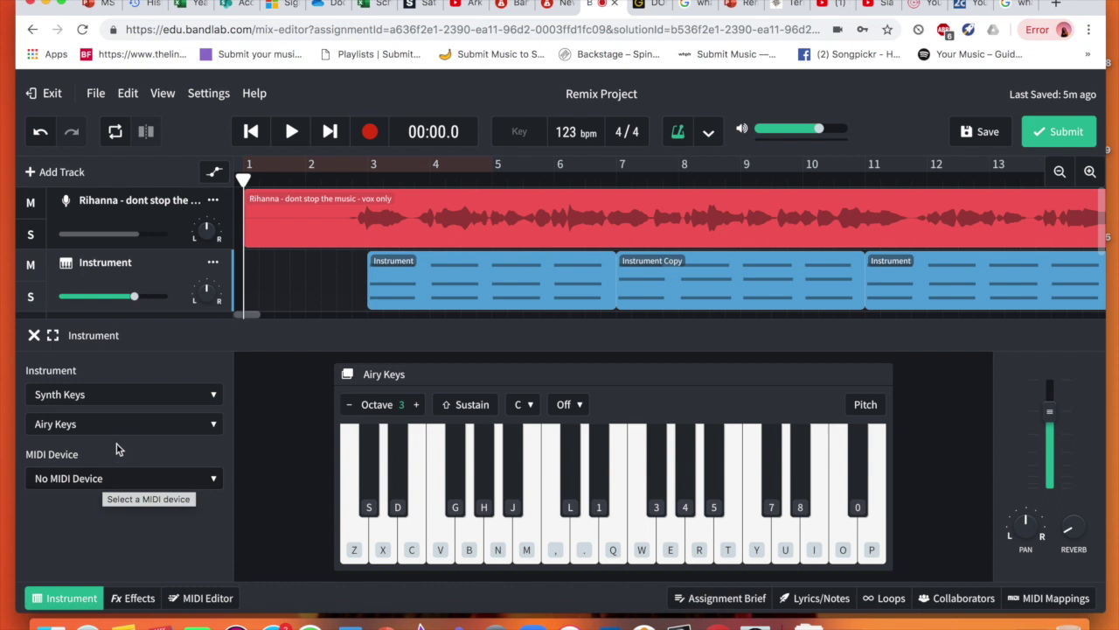
click(132, 435)
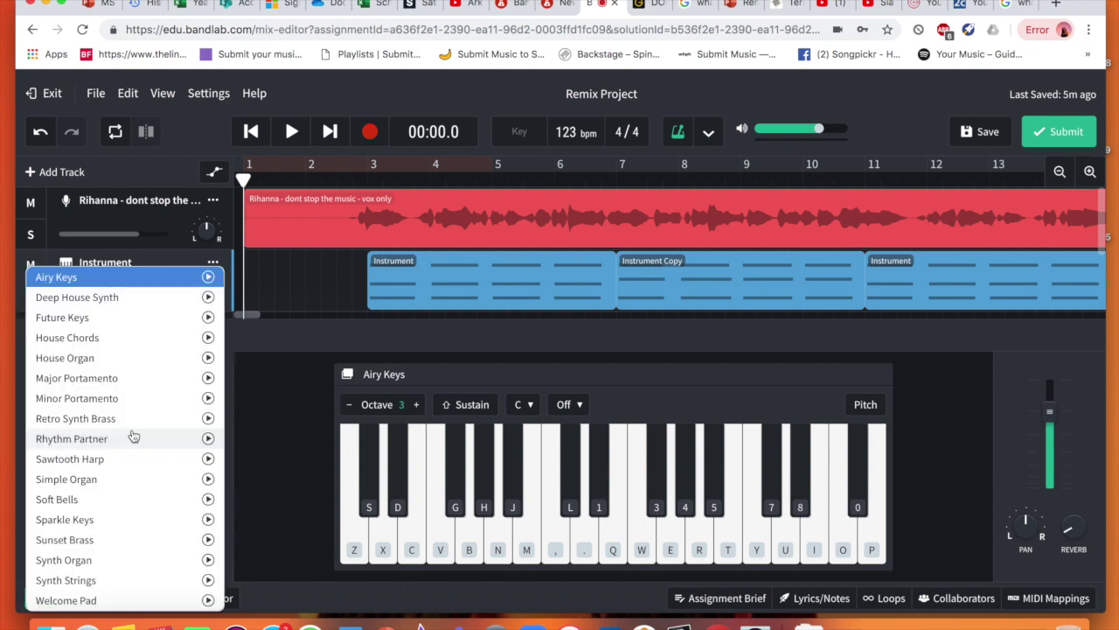
click(149, 340)
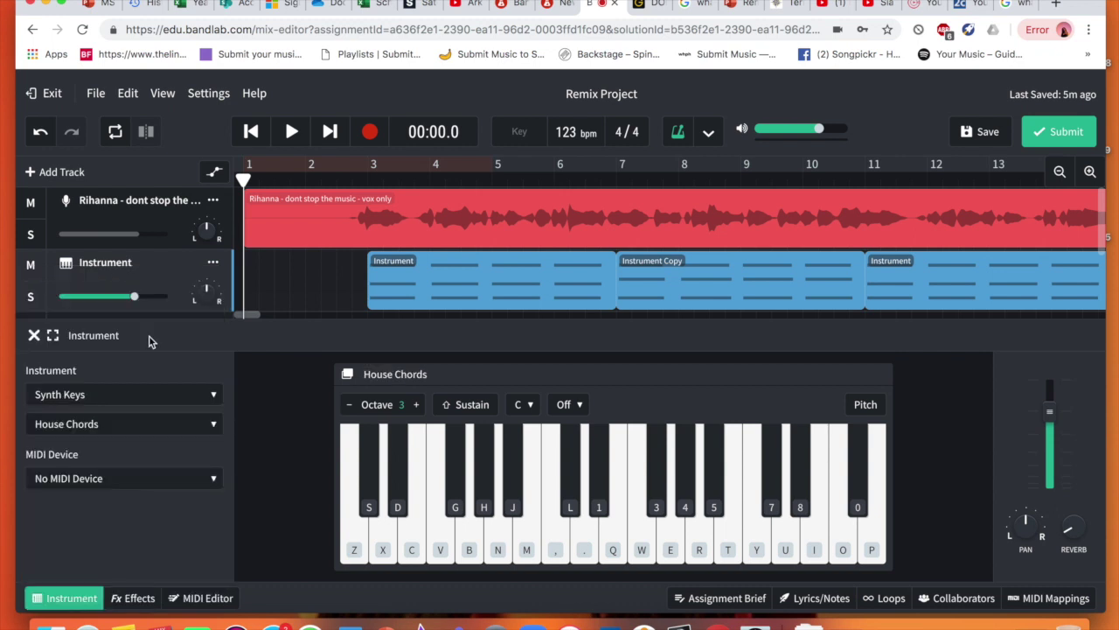
click(368, 179)
key(space)
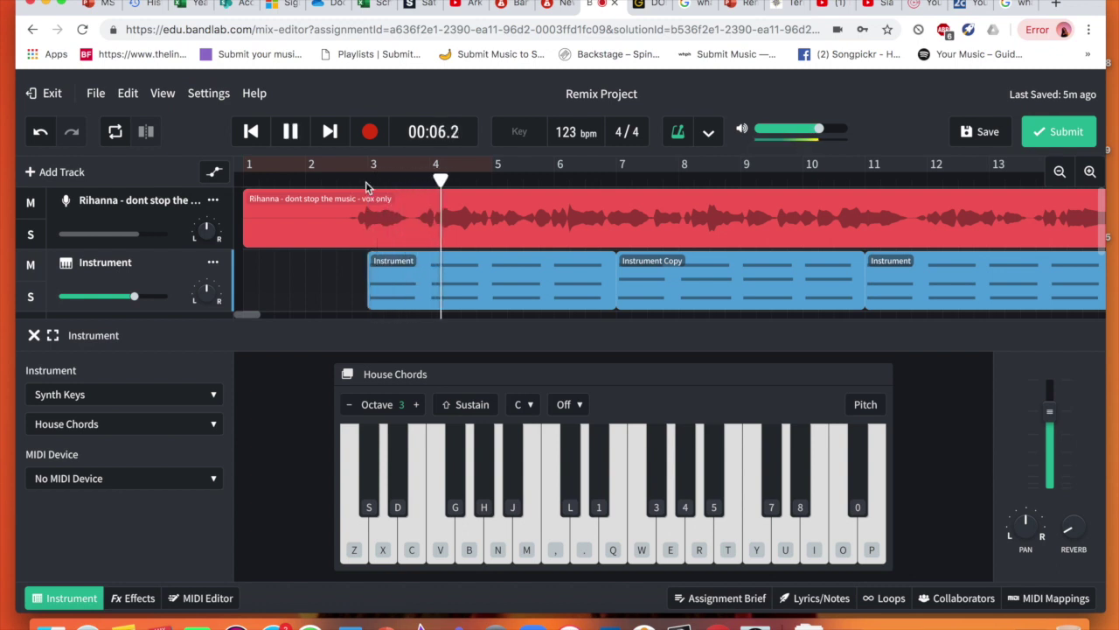
key(XF86AudioRaiseVolume)
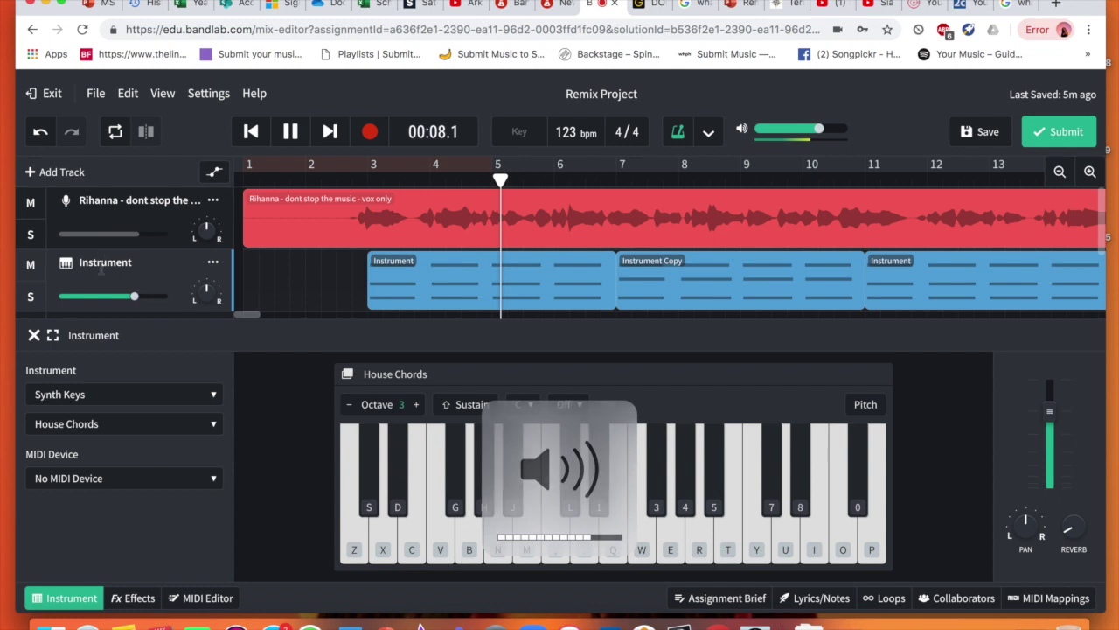
drag(134, 296, 110, 302)
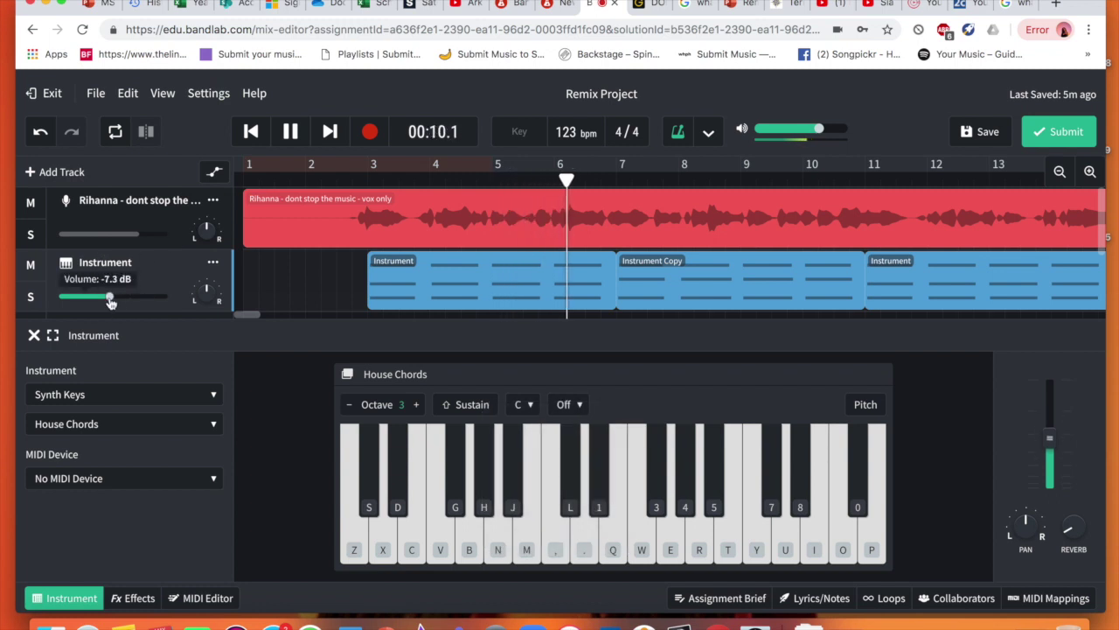
key(XF86AudioRaiseVolume)
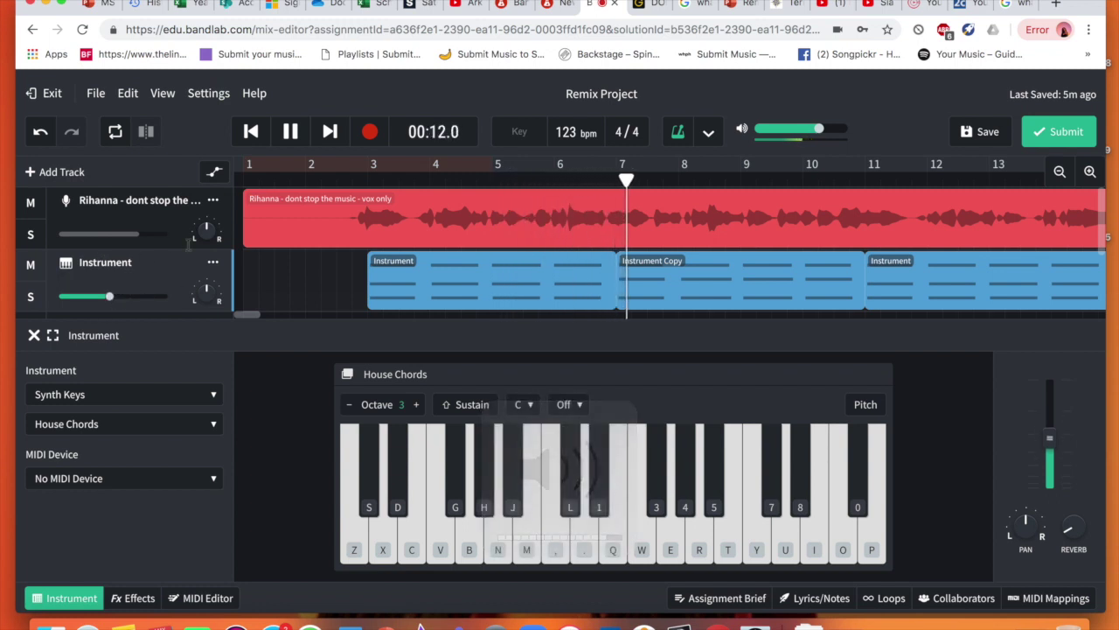
click(293, 131)
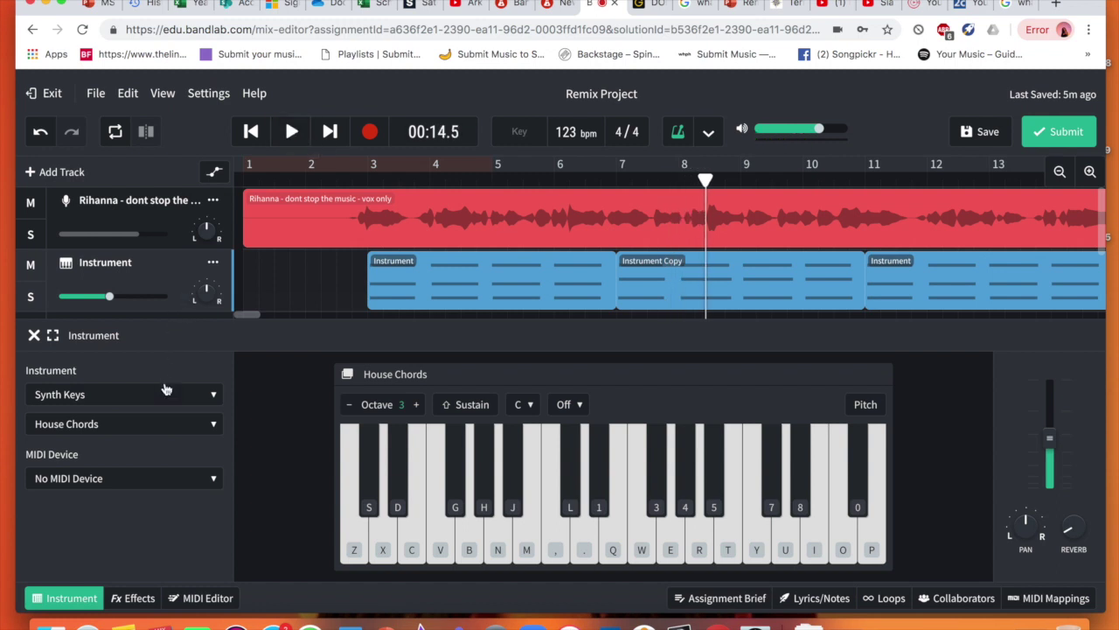
Choose the Deep House Synth sound and play the chords to hear it.
click(162, 434)
click(131, 318)
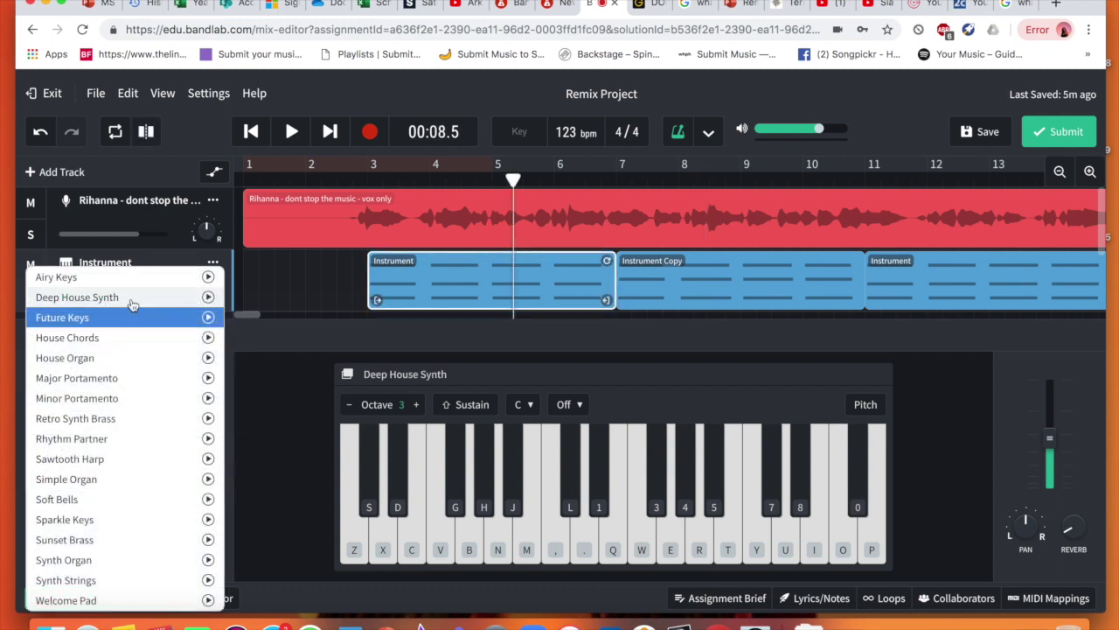
click(131, 297)
click(291, 132)
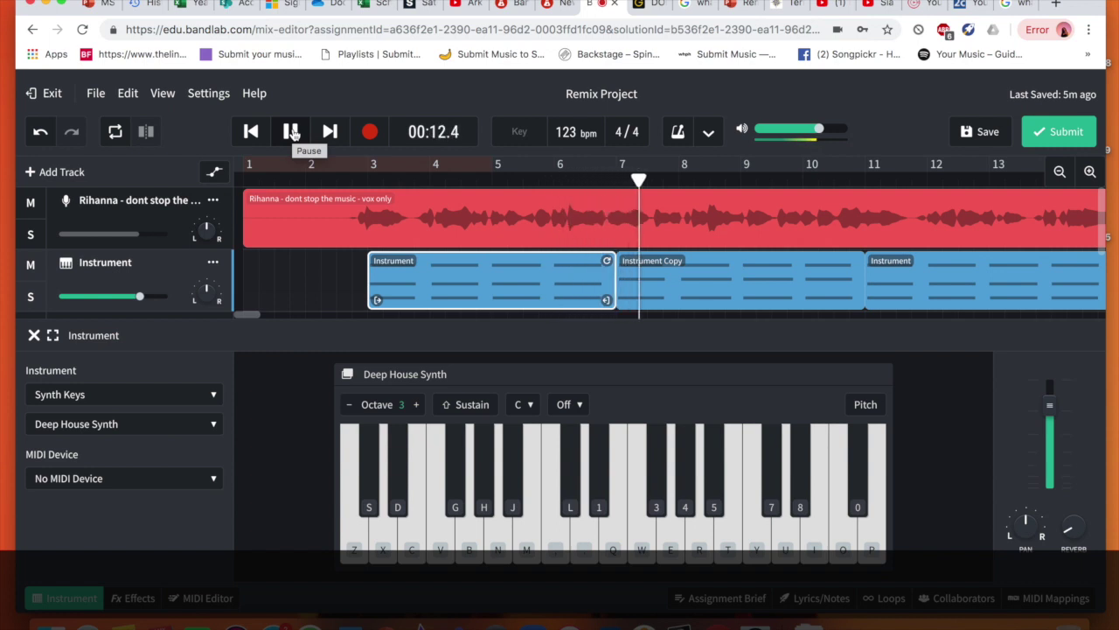
click(292, 132)
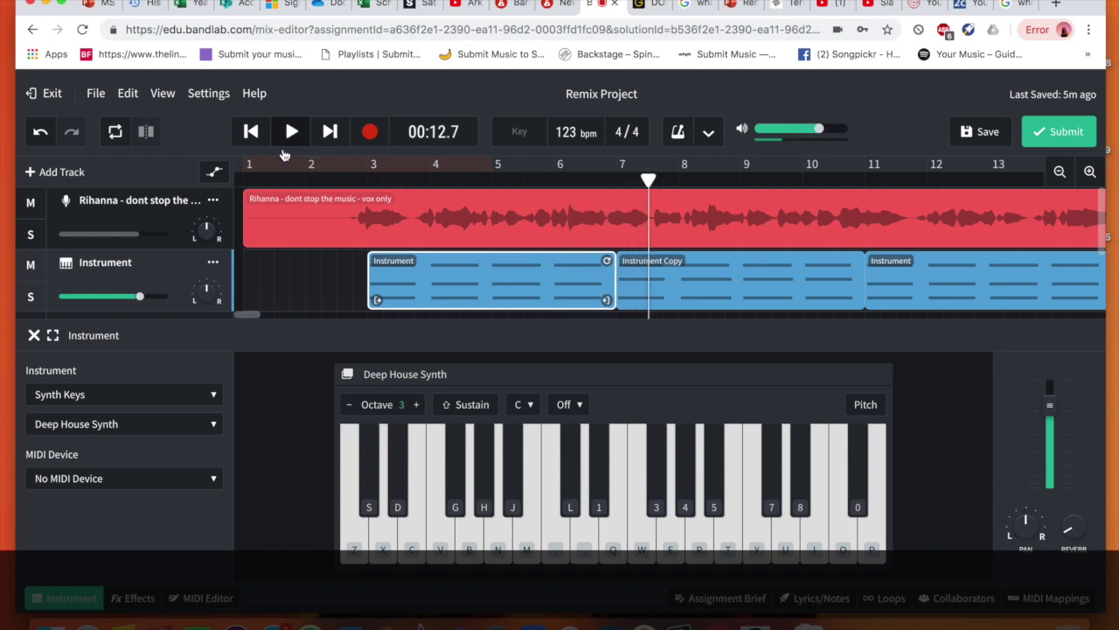
Open the first Instrument region's chord notes in the piano roll and scroll around to inspect them.
click(203, 598)
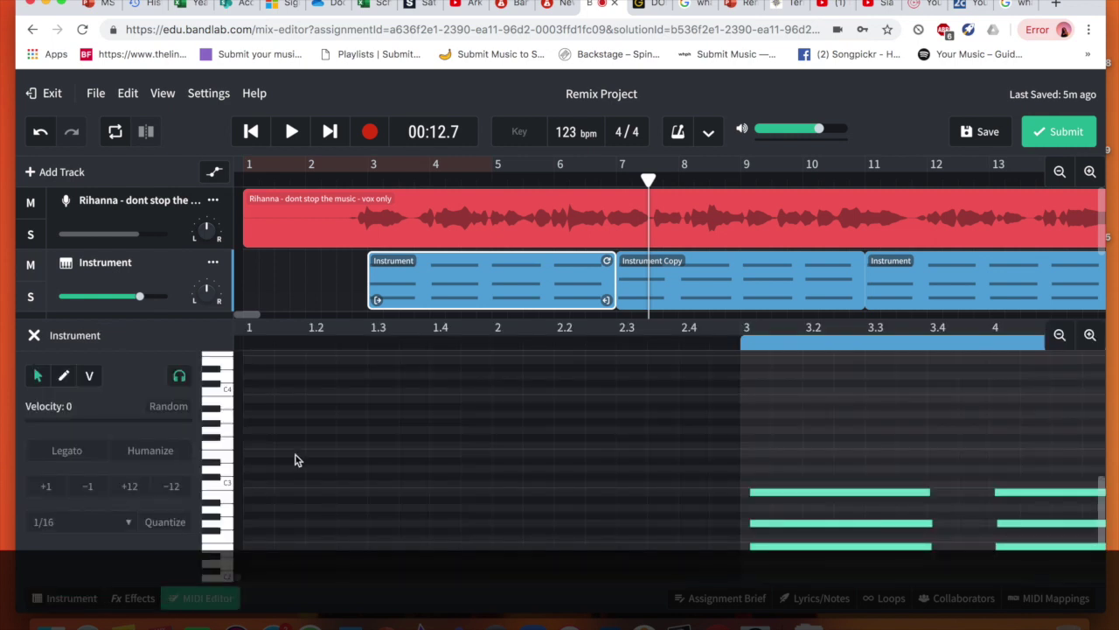
scroll(528, 477, right, 5)
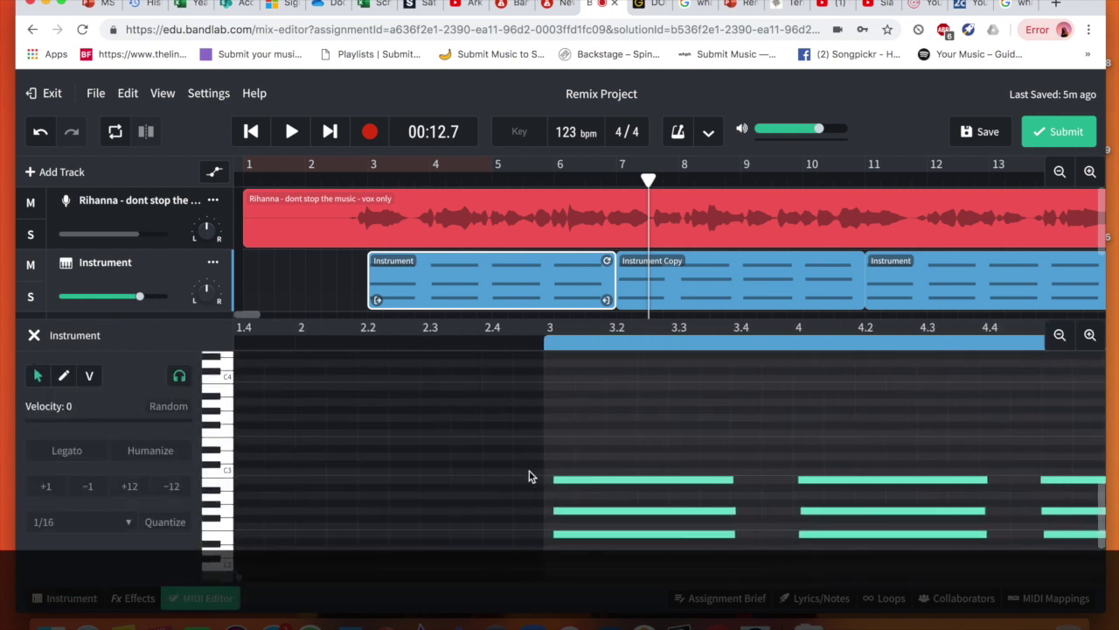
scroll(529, 477, down, 2)
scroll(528, 474, right, 2)
scroll(528, 471, right, 4)
scroll(529, 472, up, 2)
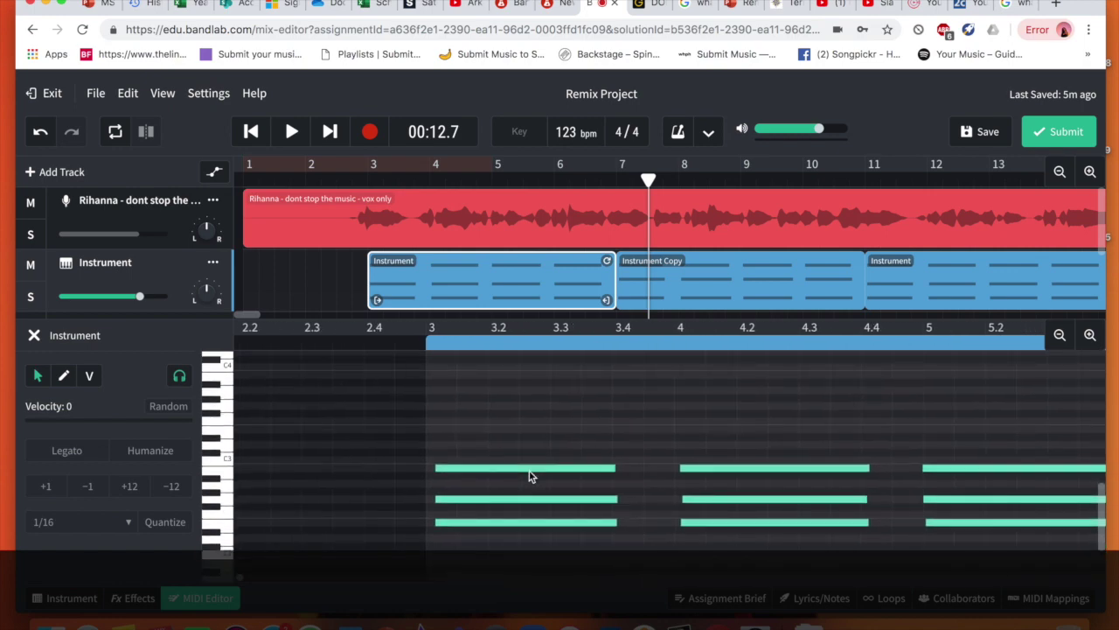
scroll(529, 477, up, 1)
scroll(529, 476, right, 6)
scroll(529, 477, left, 3)
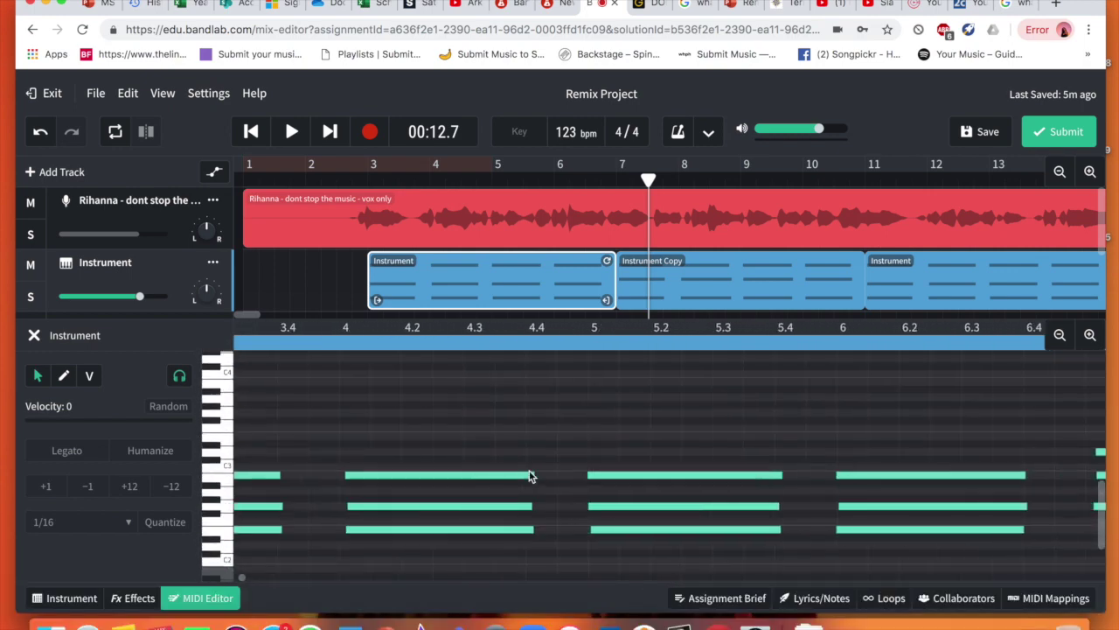
scroll(529, 476, left, 10)
scroll(529, 477, right, 9)
scroll(530, 476, left, 3)
scroll(529, 477, down, 3)
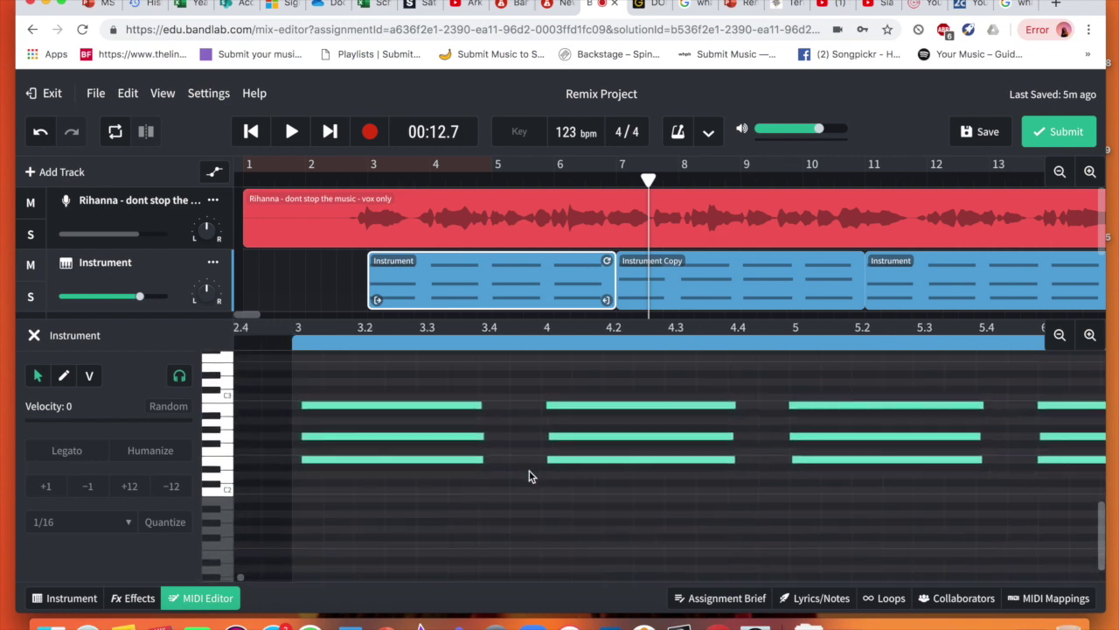
scroll(529, 476, left, 2)
scroll(530, 477, up, 1)
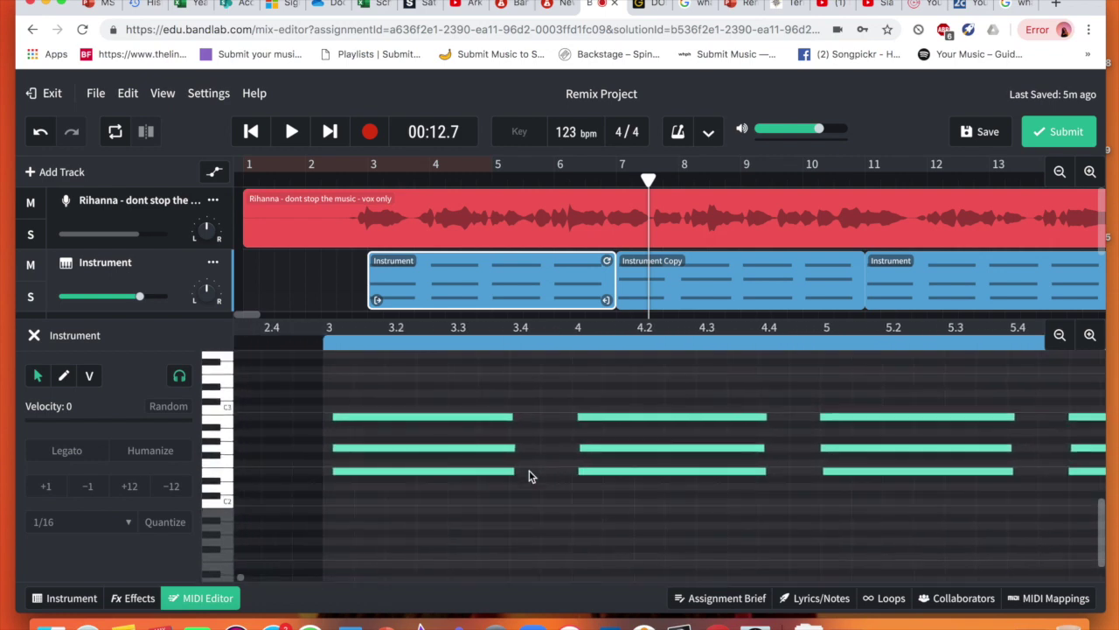
click(322, 225)
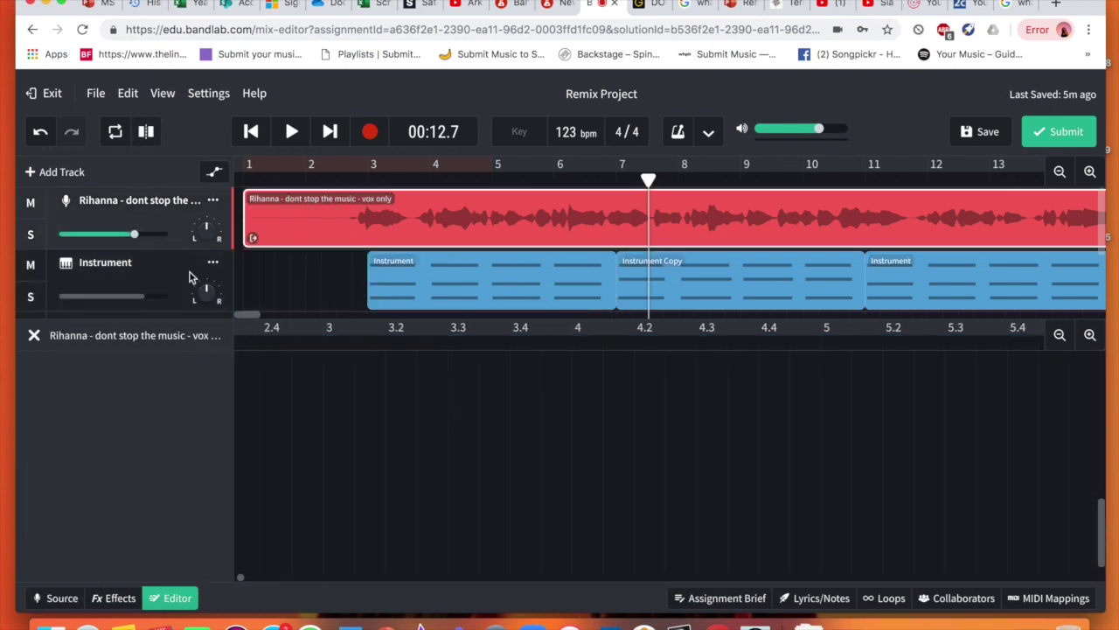
click(443, 262)
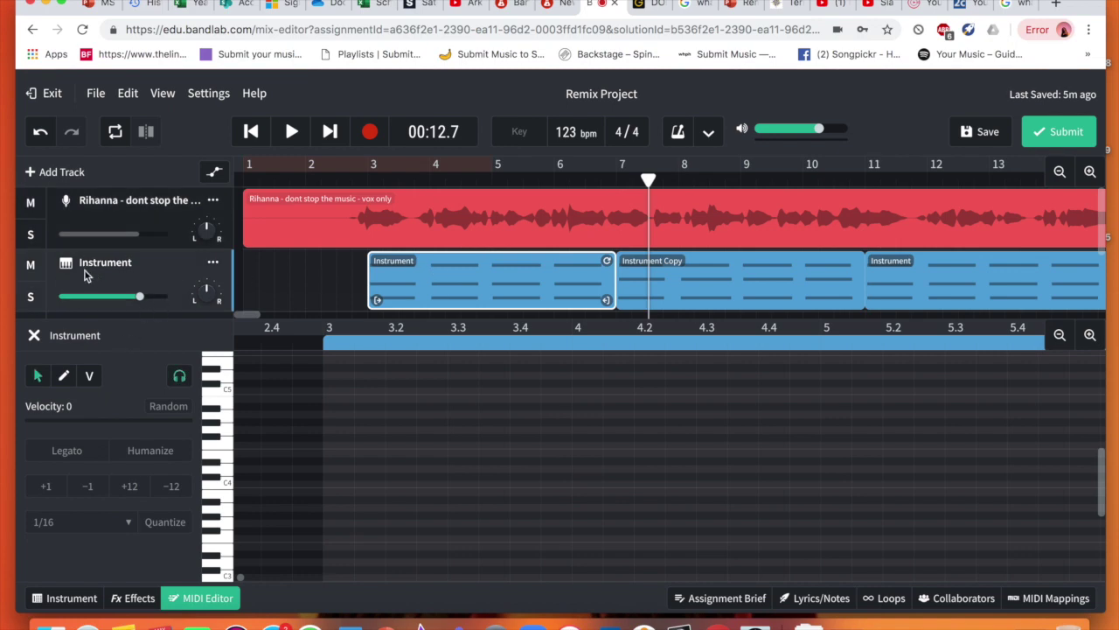
click(59, 599)
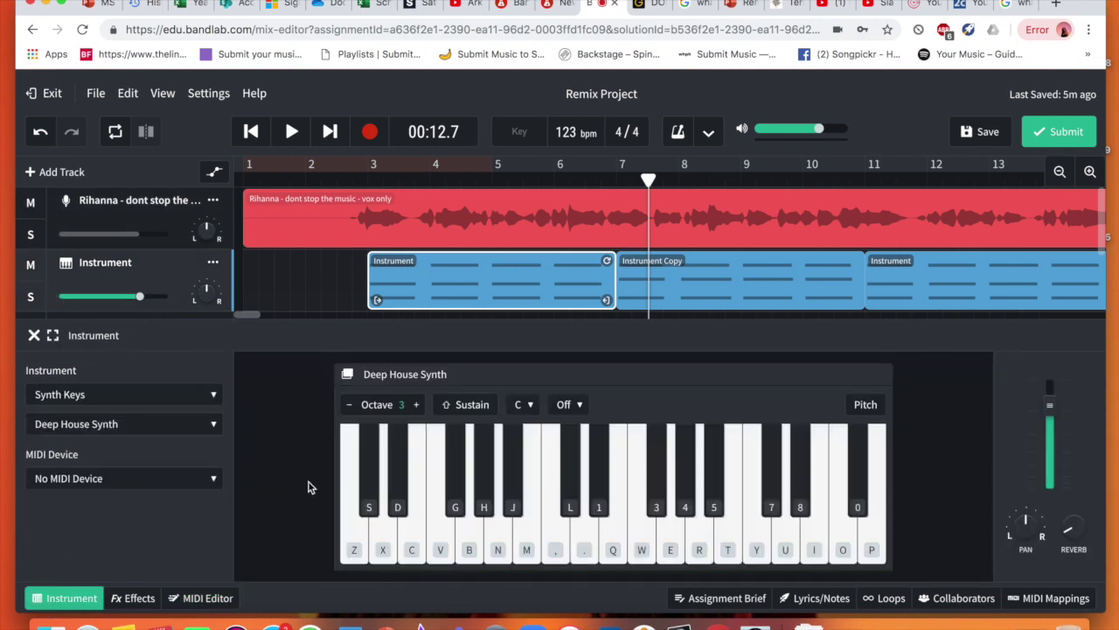
click(221, 602)
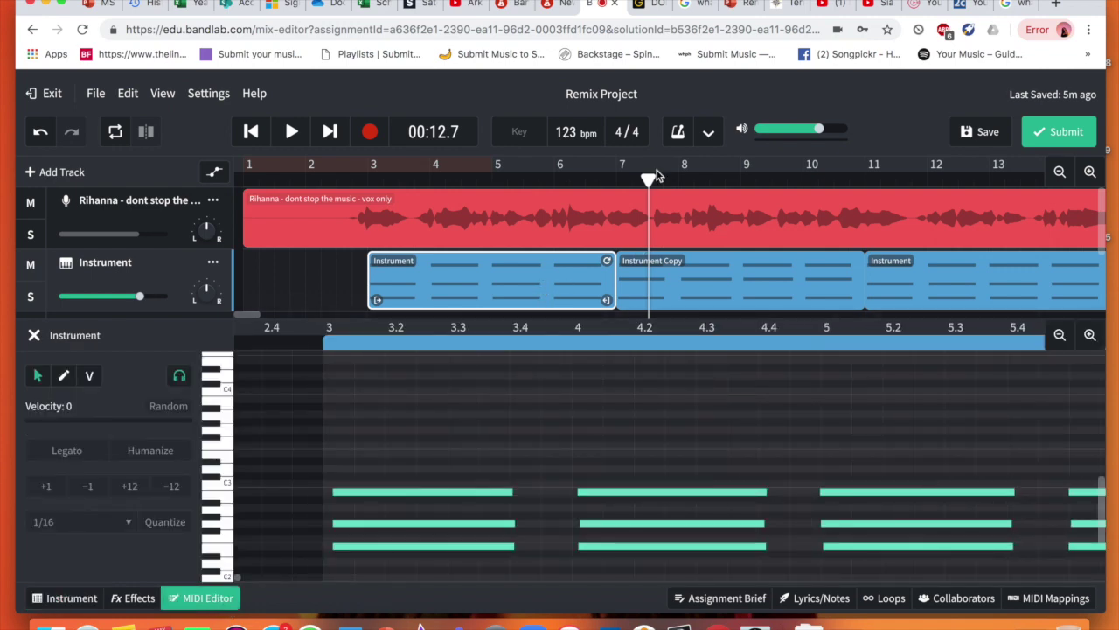
Try deleting and moving notes of the first chord, undoing both changes to keep all three notes.
drag(648, 180, 531, 180)
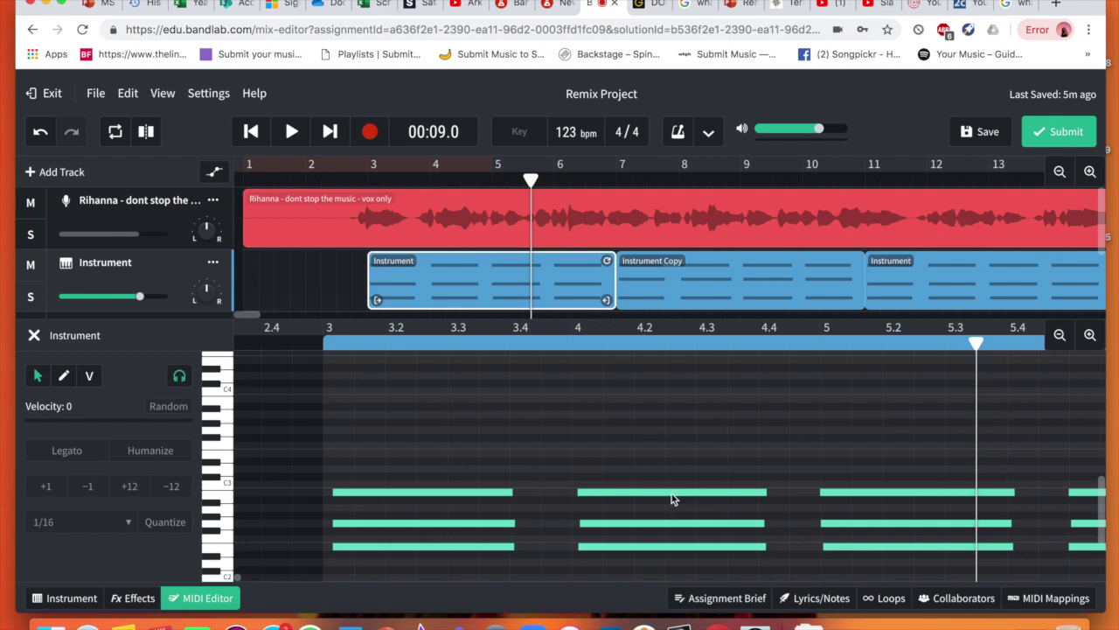
scroll(662, 497, down, 3)
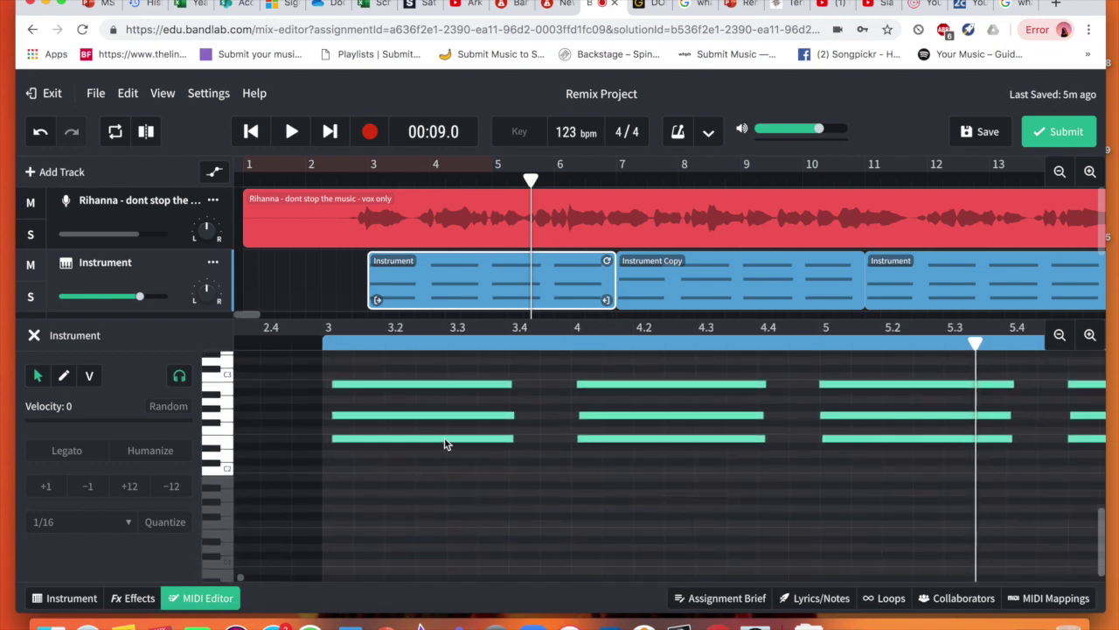
click(446, 438)
key(Delete)
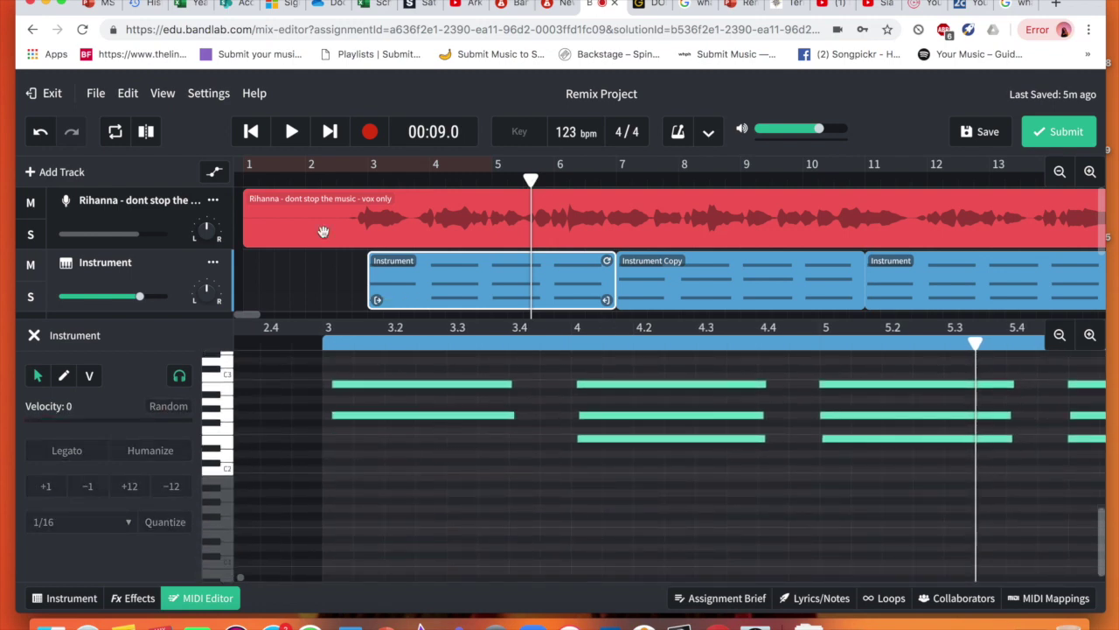
click(42, 133)
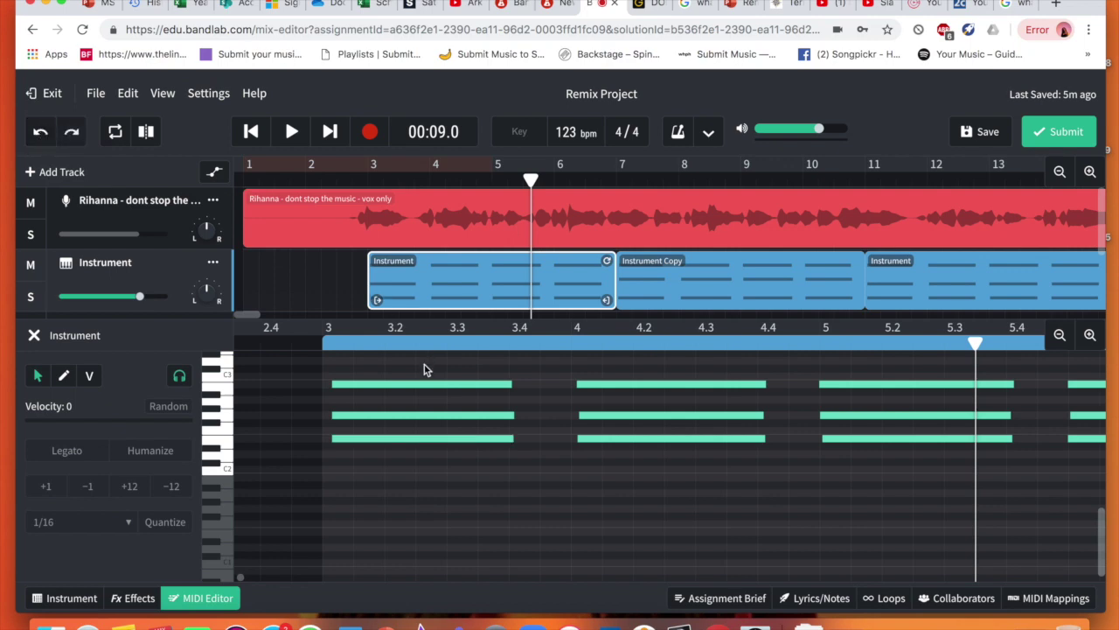
click(420, 415)
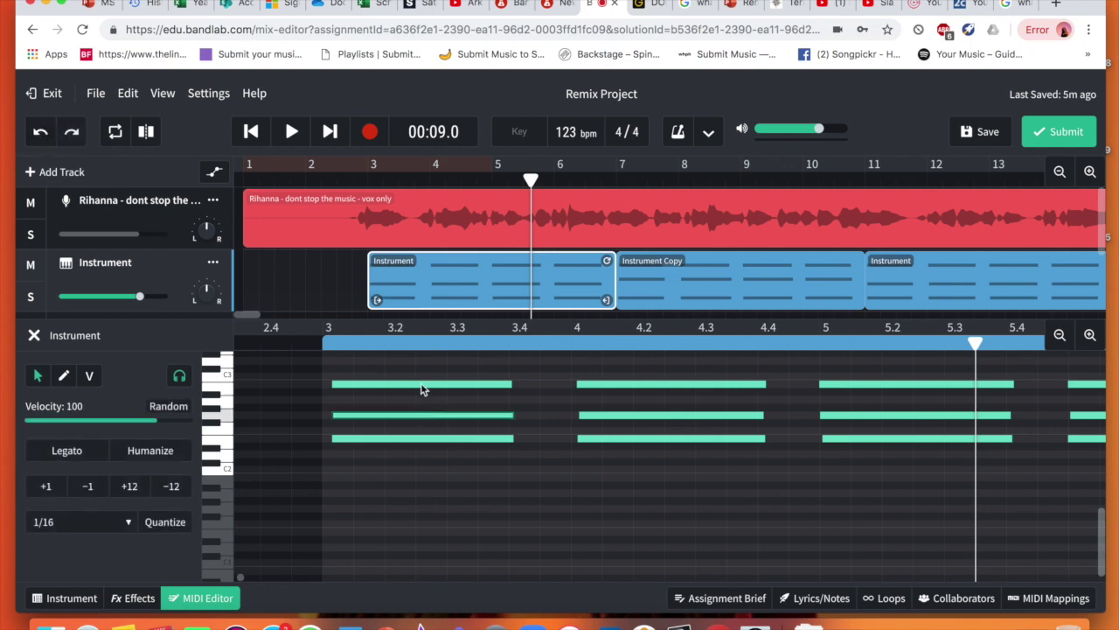
click(421, 386)
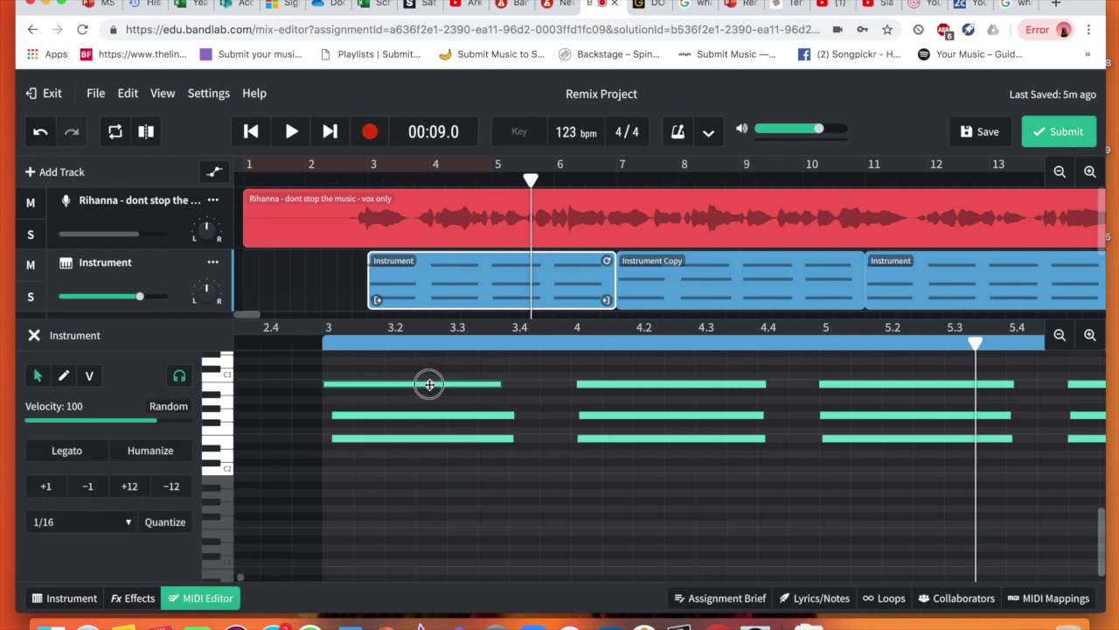
click(41, 131)
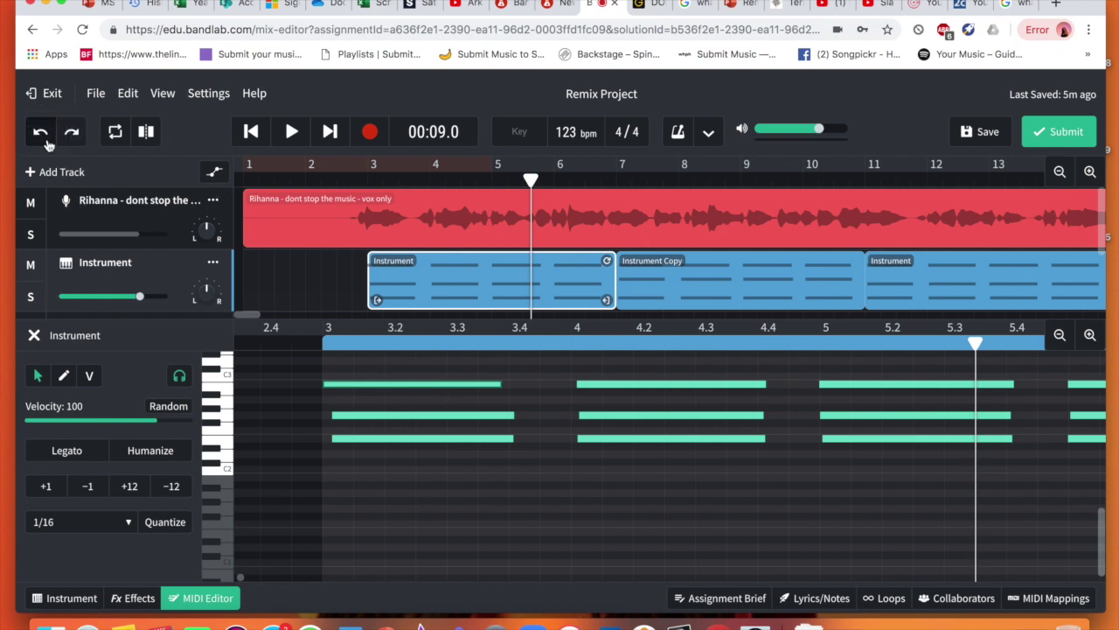
click(509, 488)
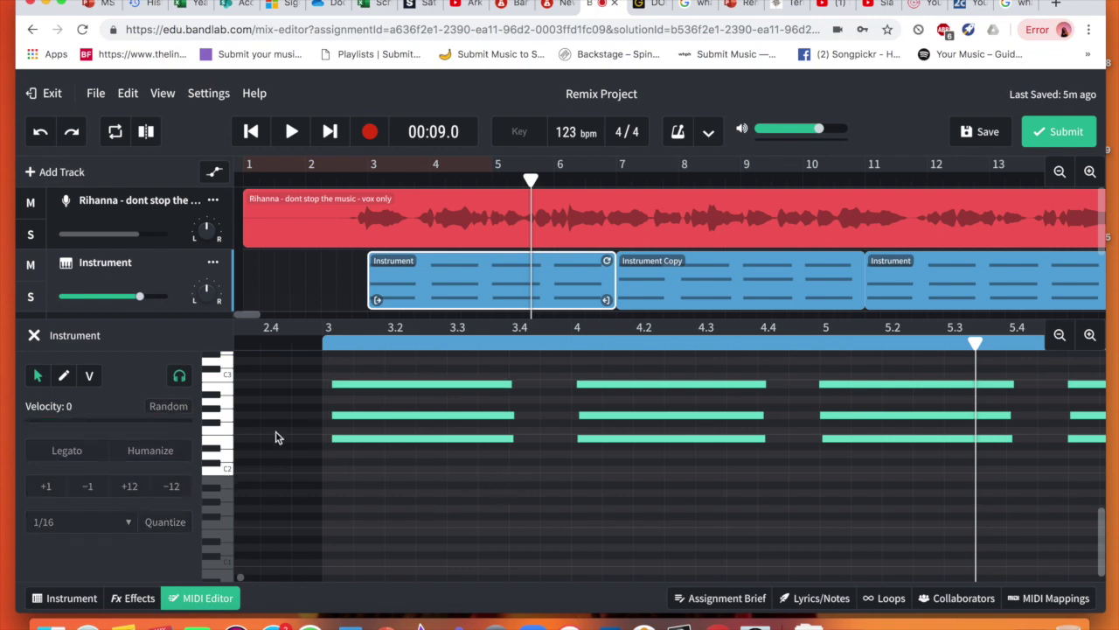
Select the chord notes and extend the instrument part to begin at bar 2.
scroll(842, 492, right, 5)
scroll(841, 492, up, 2)
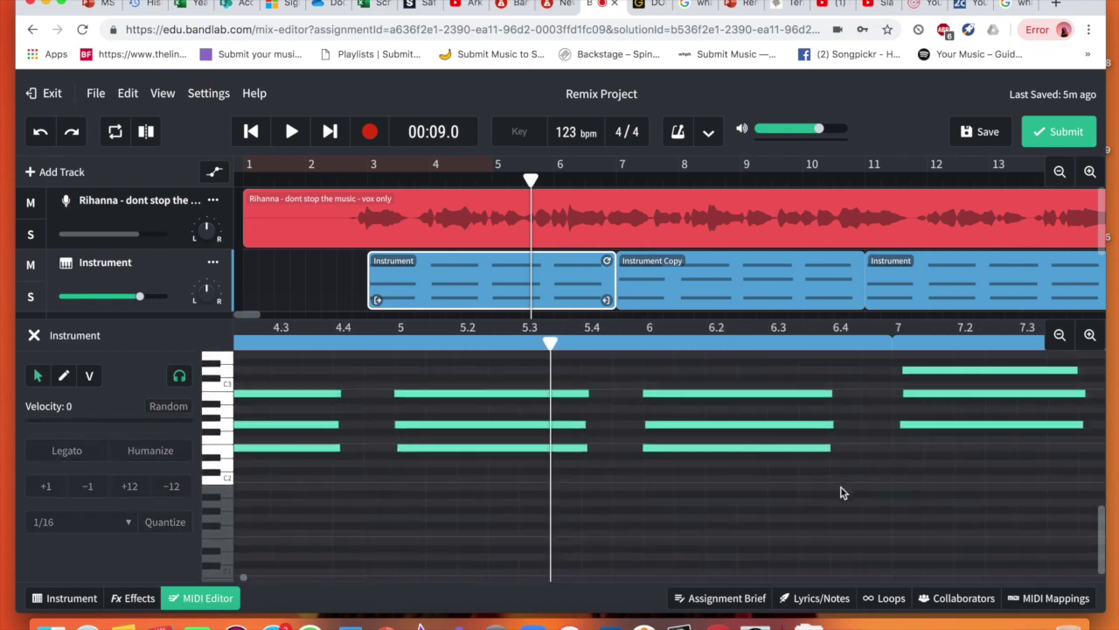
scroll(841, 493, right, 5)
scroll(841, 493, up, 2)
scroll(841, 493, left, 8)
scroll(842, 492, down, 5)
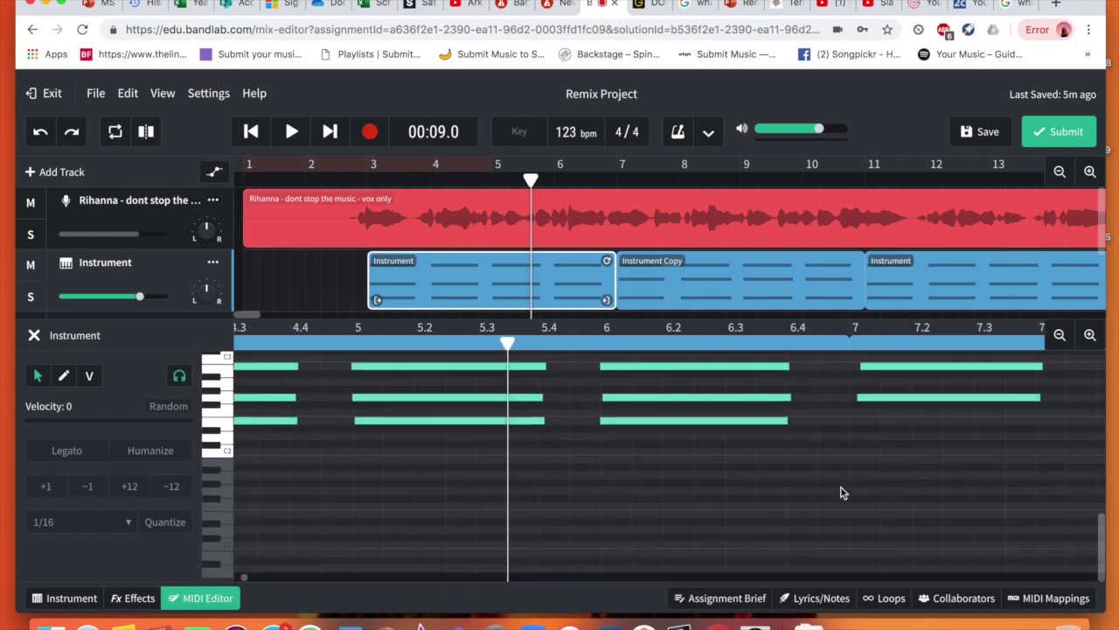
scroll(842, 492, left, 3)
scroll(841, 493, up, 2)
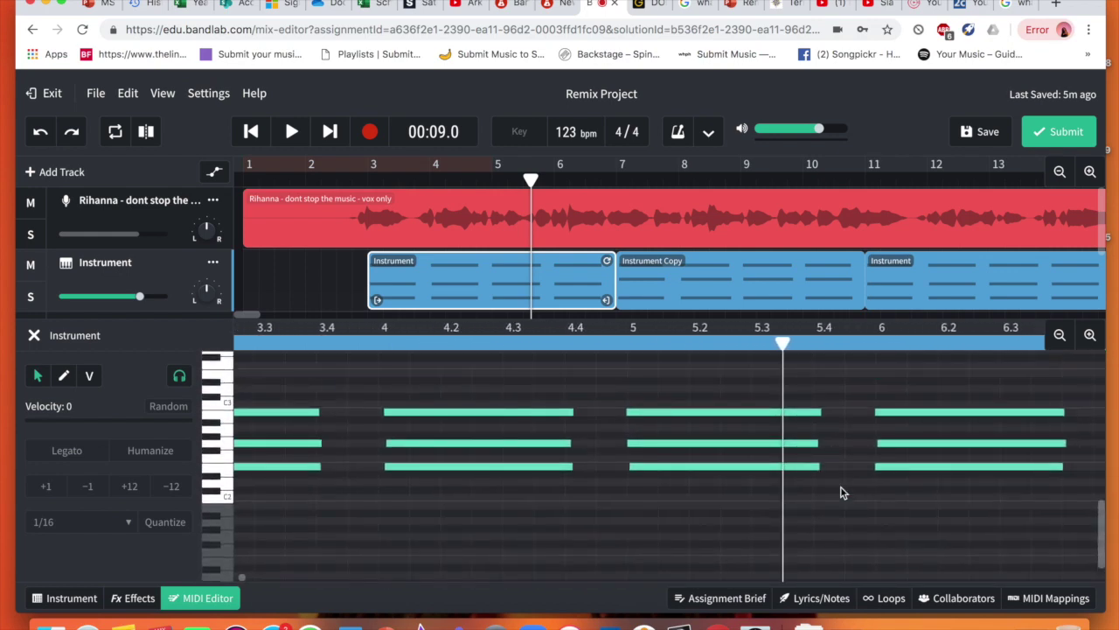
scroll(842, 492, right, 3)
scroll(906, 524, right, 3)
scroll(906, 524, up, 3)
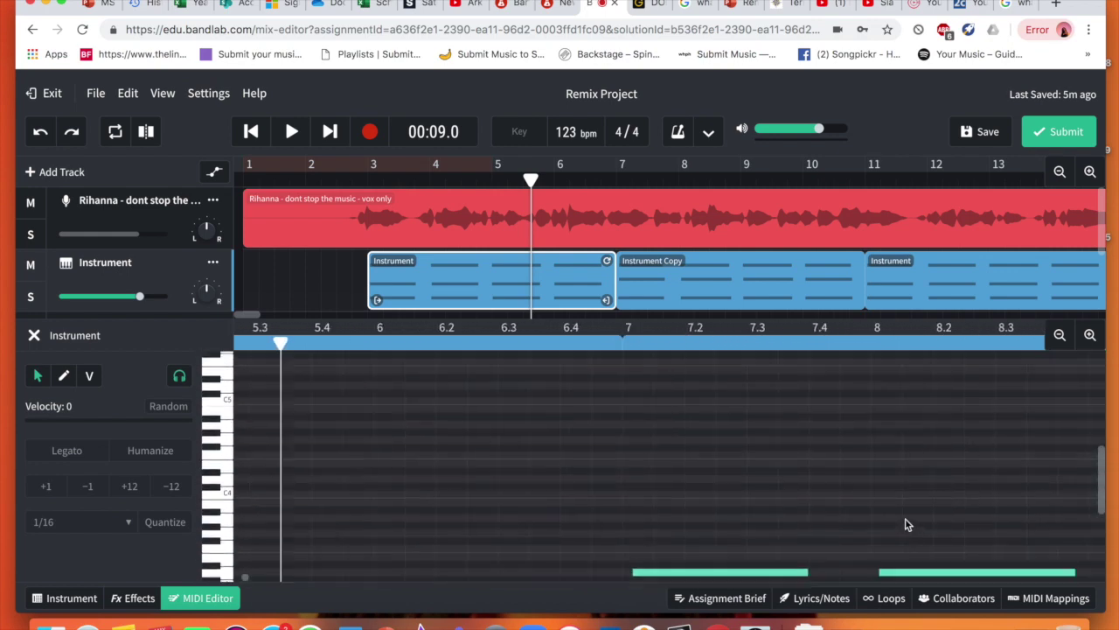
scroll(906, 524, right, 20)
scroll(906, 523, down, 5)
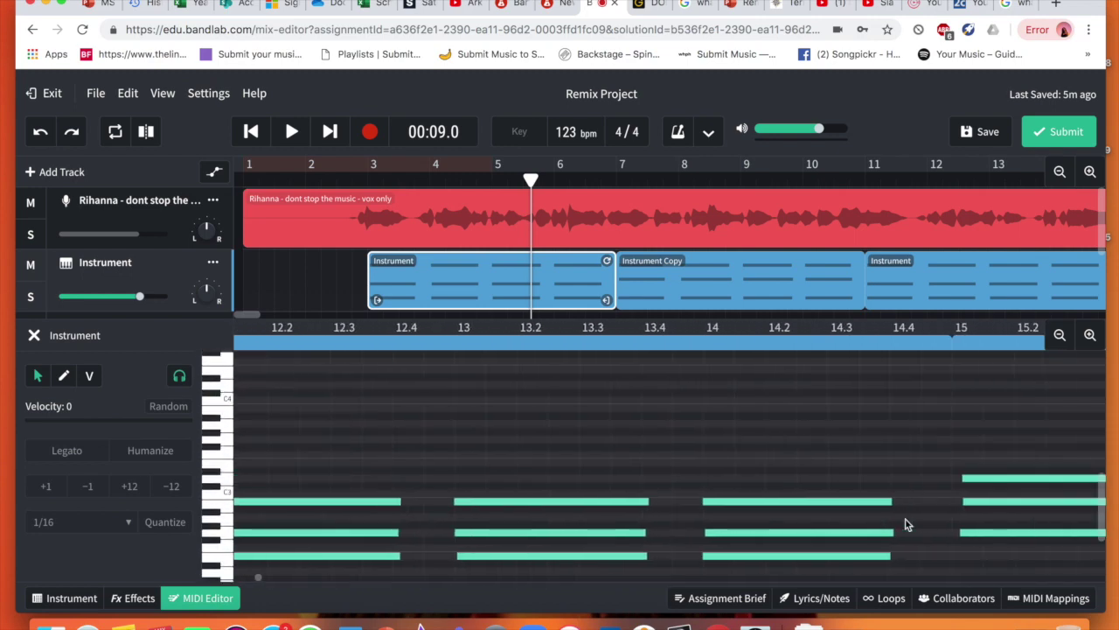
scroll(906, 524, left, 20)
scroll(906, 524, right, 3)
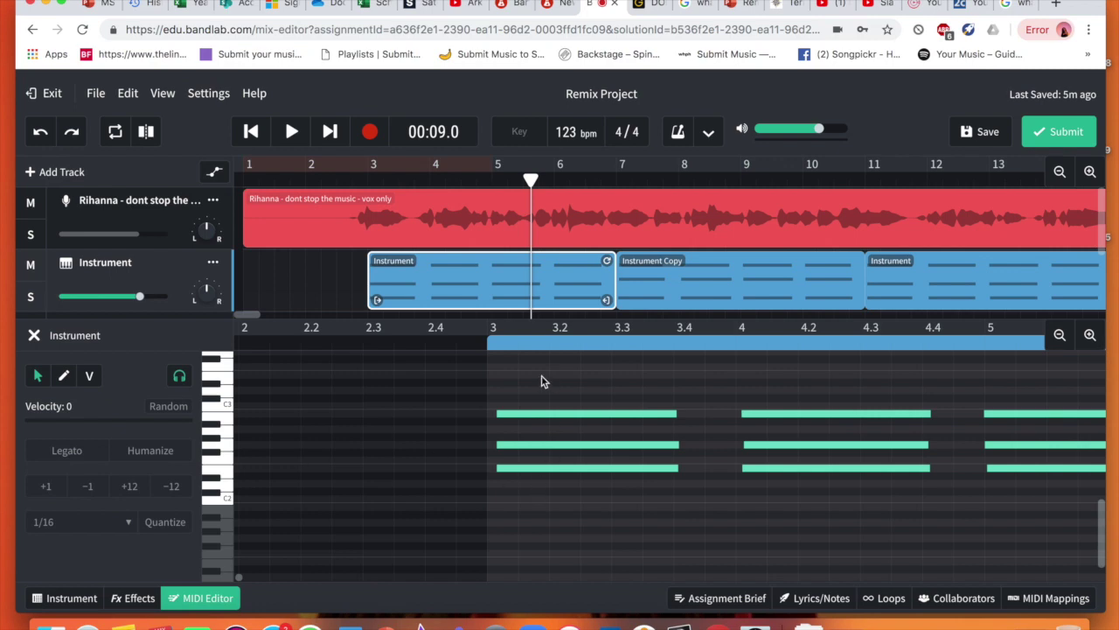
drag(550, 376, 847, 549)
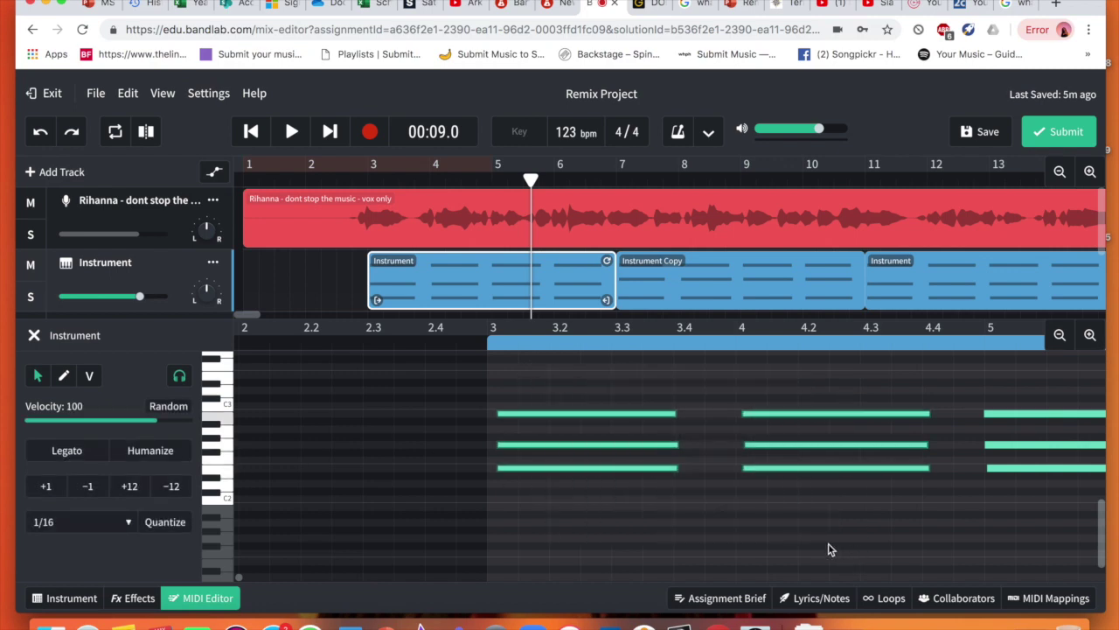
click(405, 376)
Select all the chord notes and quantise them to the 1/16 grid.
scroll(406, 380, right, 5)
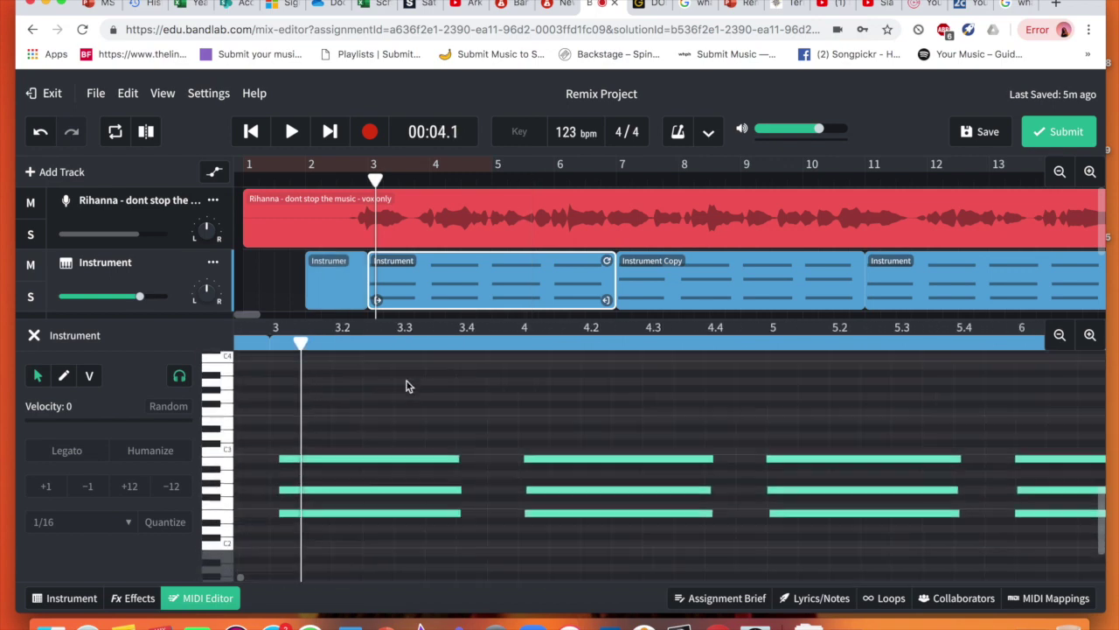
scroll(406, 382, down, 3)
scroll(405, 386, up, 3)
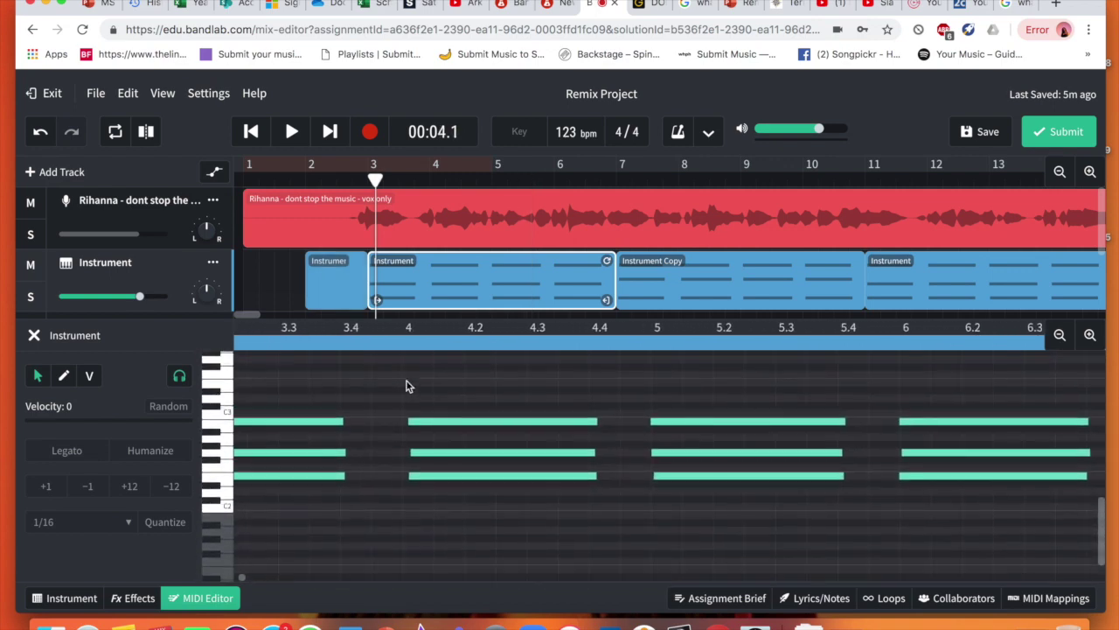
scroll(402, 386, left, 5)
drag(381, 386, 1079, 564)
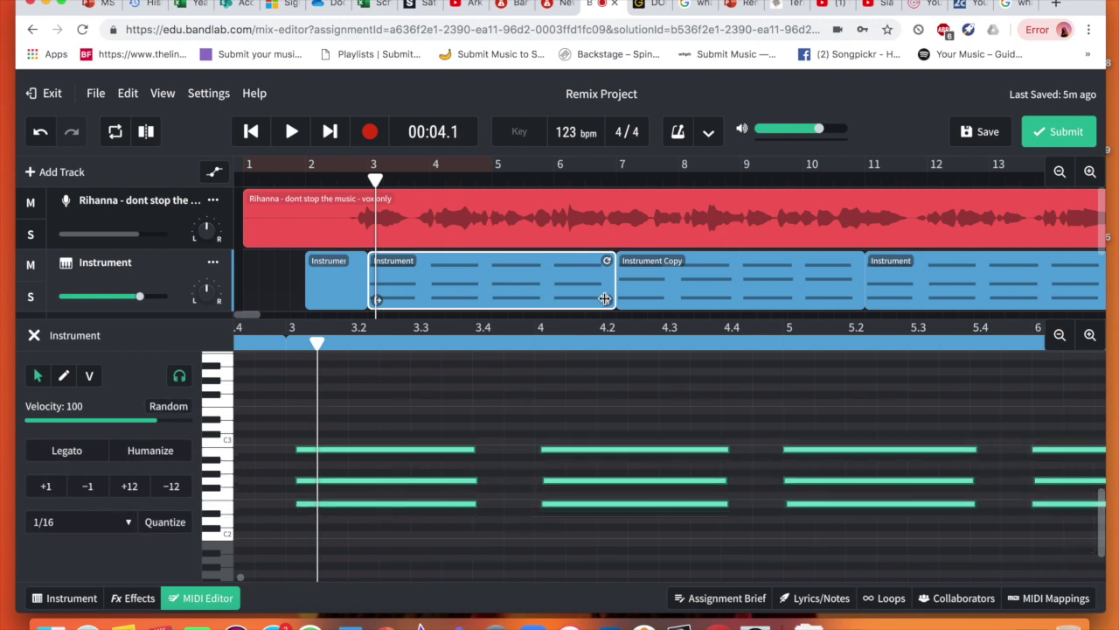
click(163, 527)
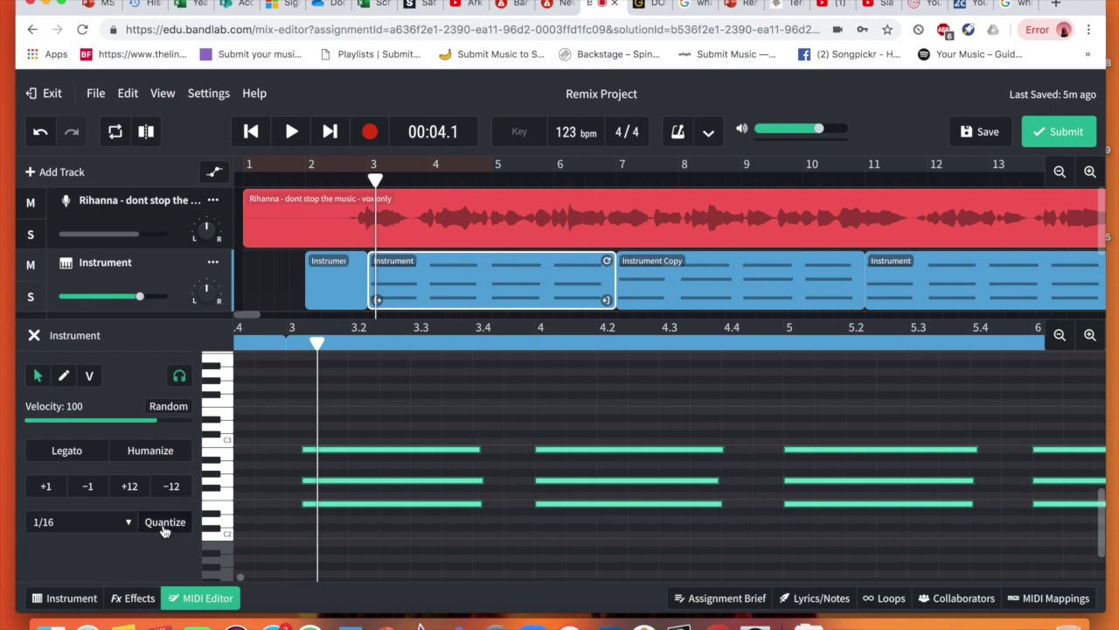
Play the quantised chords from about 3.7 seconds to check timing, then stop playback.
drag(315, 347, 260, 344)
key(space)
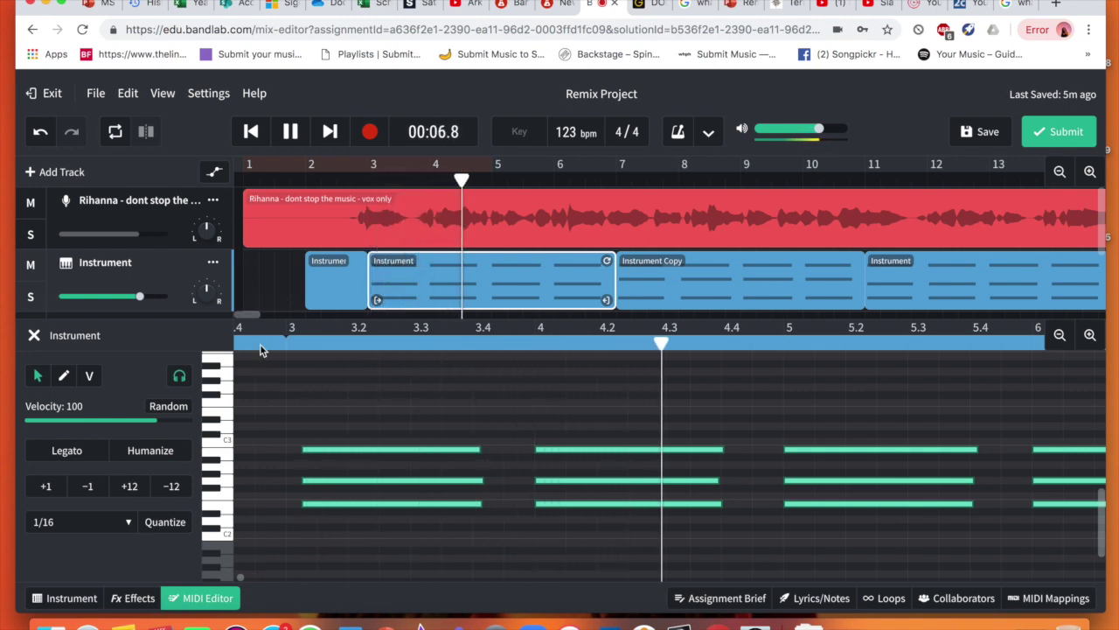
scroll(363, 439, right, 6)
scroll(363, 443, right, 2)
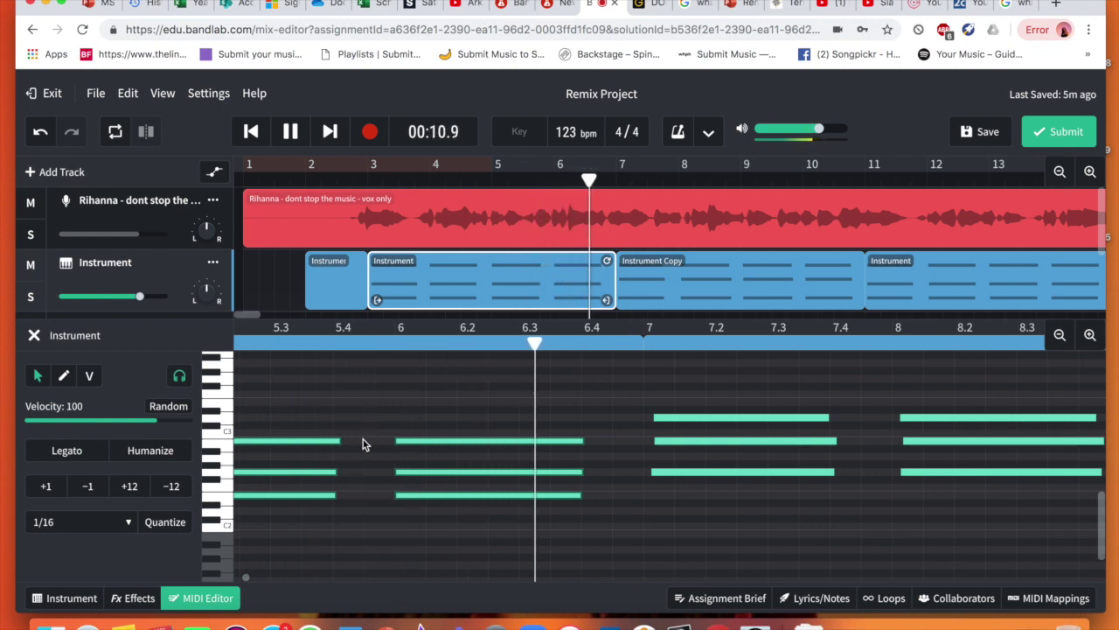
key(space)
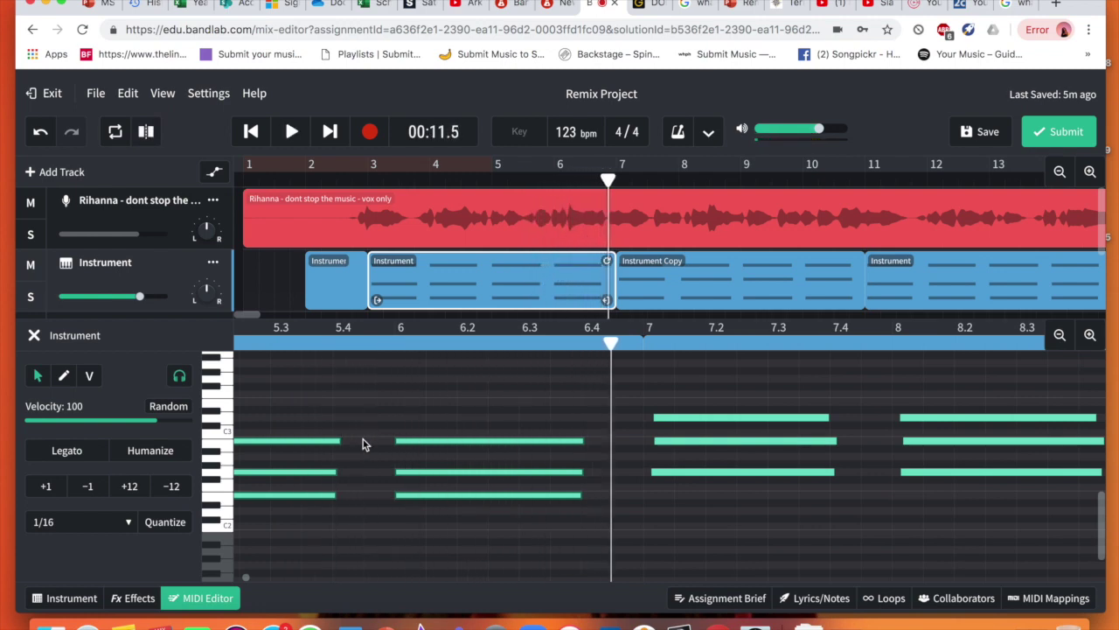
click(652, 261)
Quantize the Instrument Copy region's chord notes around bars 7–10 to the 1/16 grid.
click(678, 281)
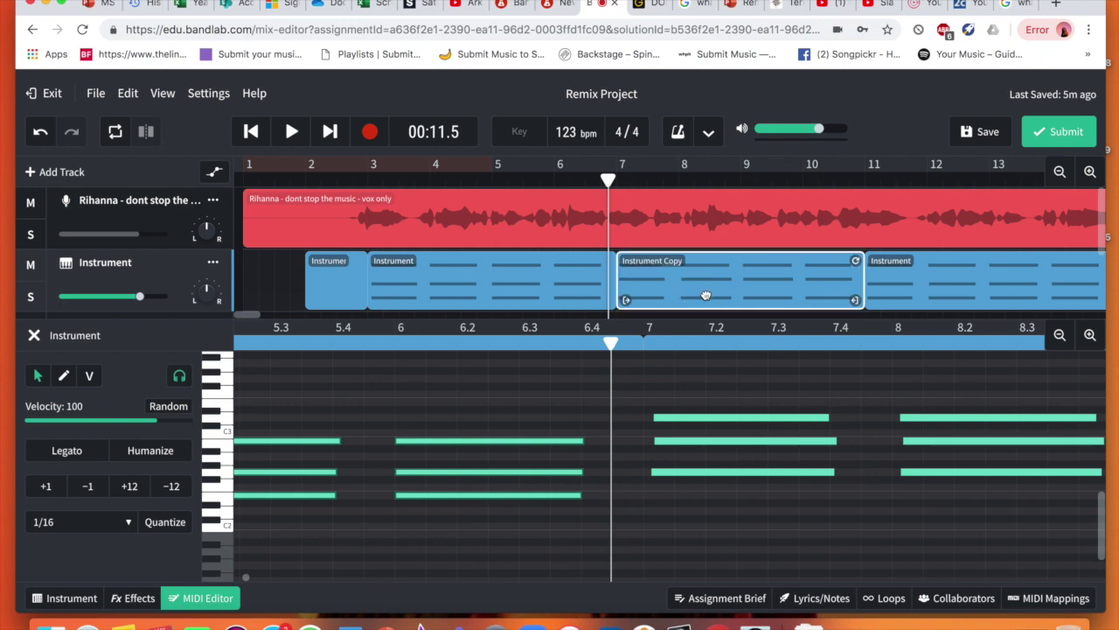
scroll(693, 398, up, 1)
scroll(639, 395, right, 5)
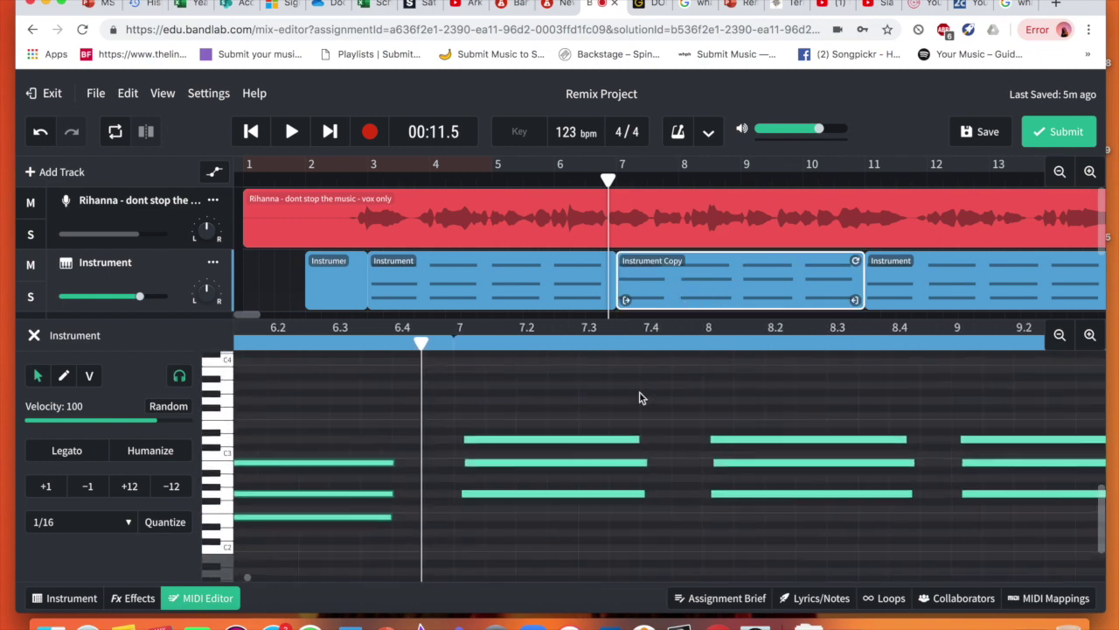
scroll(624, 405, right, 4)
scroll(490, 407, down, 1)
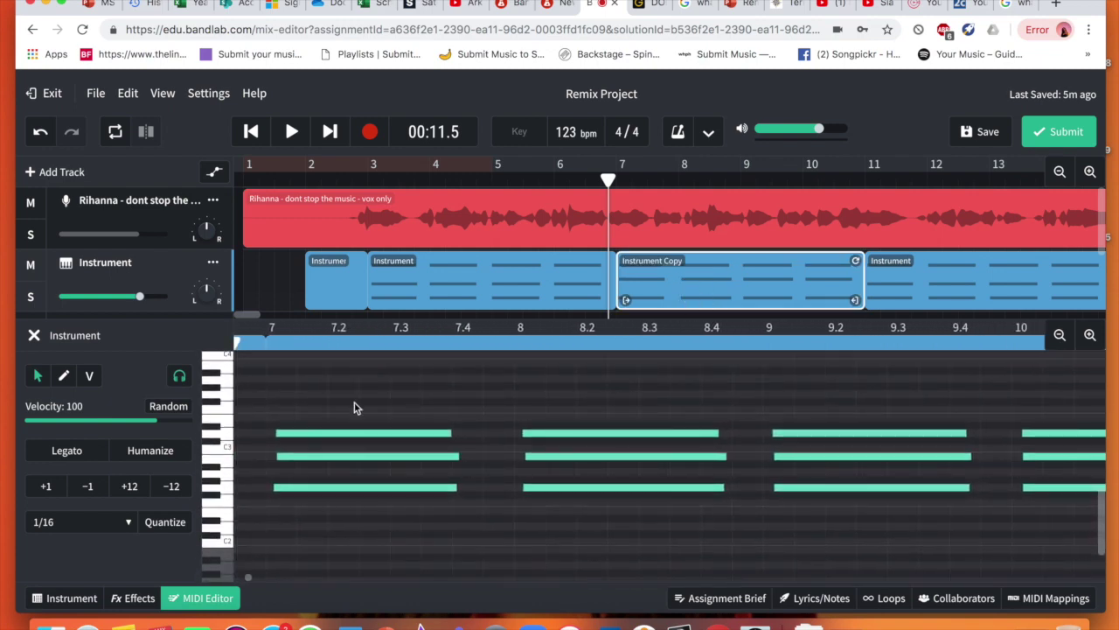
drag(326, 393, 1038, 547)
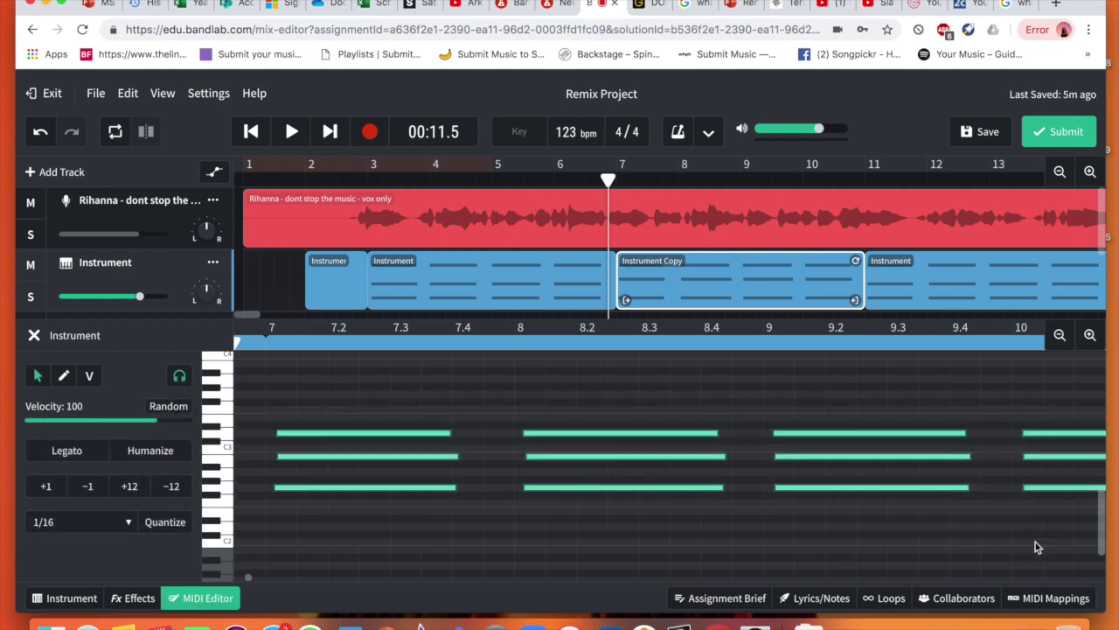
click(151, 529)
Quantize the next group of chord notes further along to 1/16.
scroll(522, 507, right, 10)
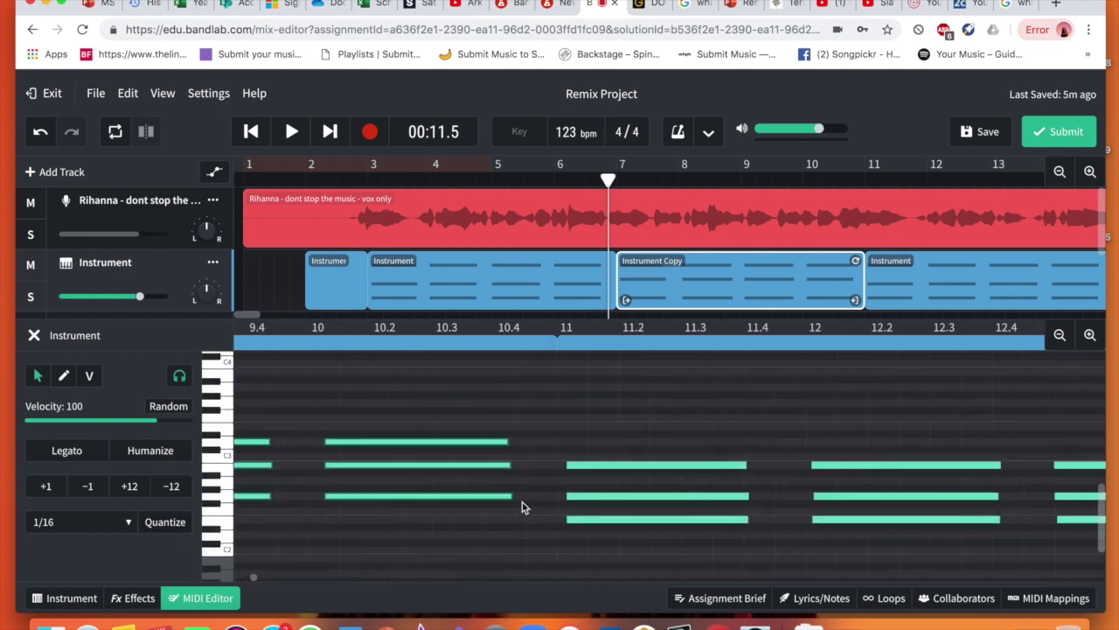
scroll(585, 418, right, 5)
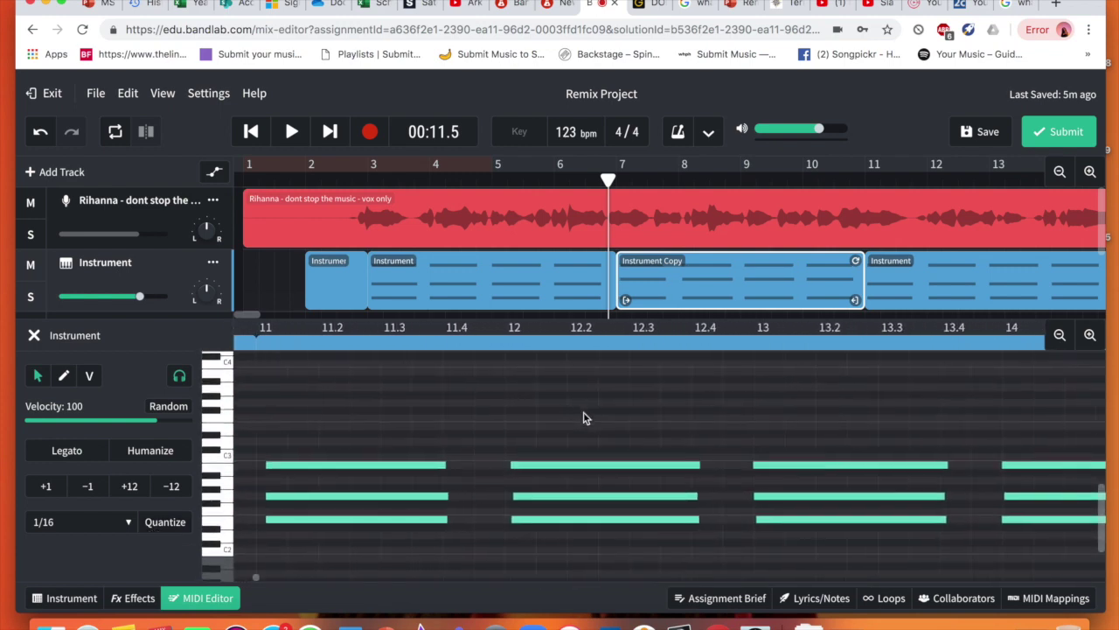
drag(361, 418, 1061, 488)
scroll(894, 481, right, 10)
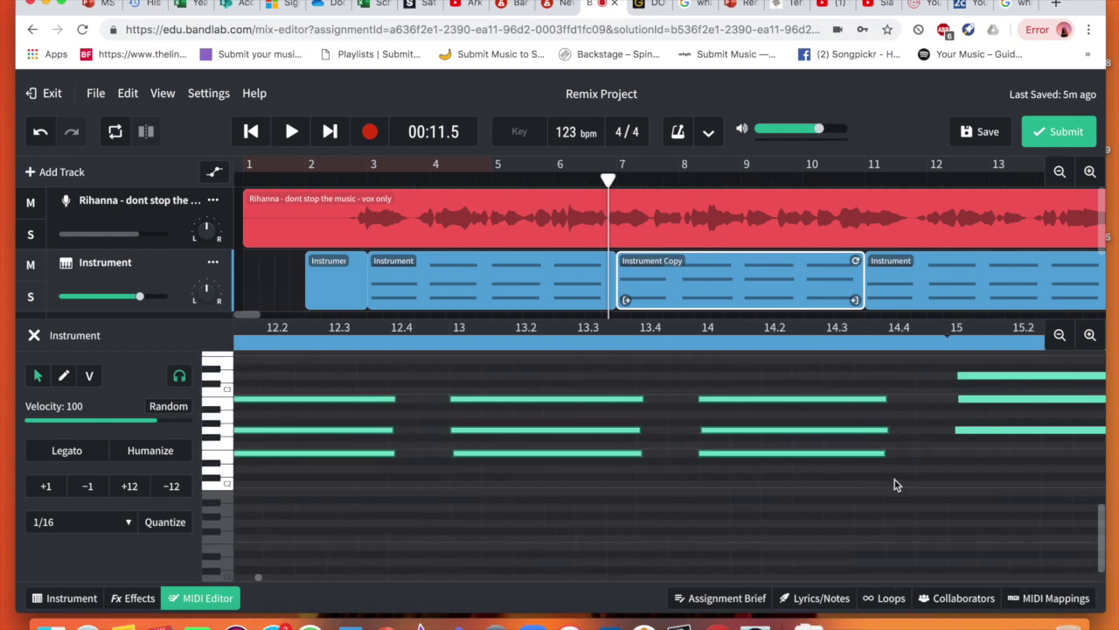
click(155, 523)
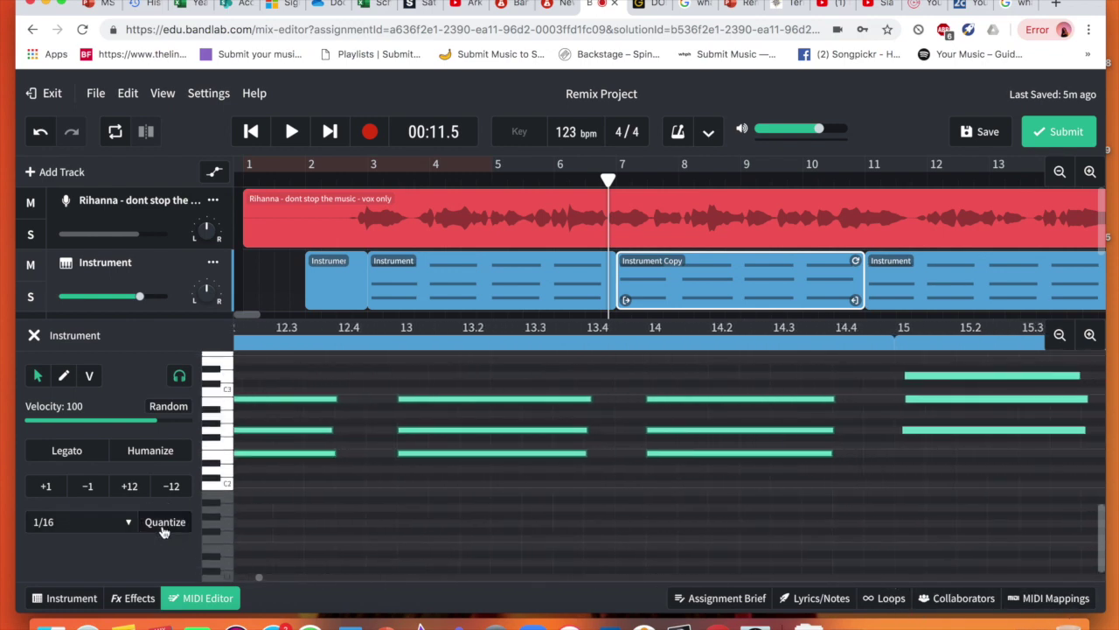
Quantize the chord notes around bars 15–18 to 1/16 and close the note editor.
scroll(555, 505, right, 8)
scroll(554, 504, right, 5)
scroll(554, 504, up, 4)
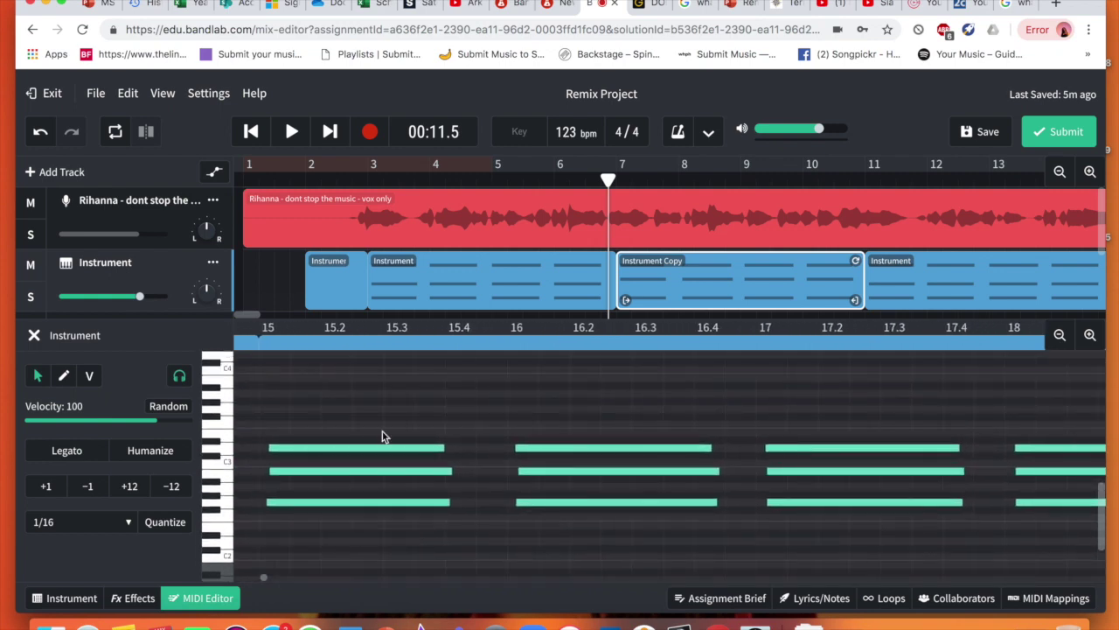
scroll(404, 397, up, 2)
drag(377, 404, 1035, 561)
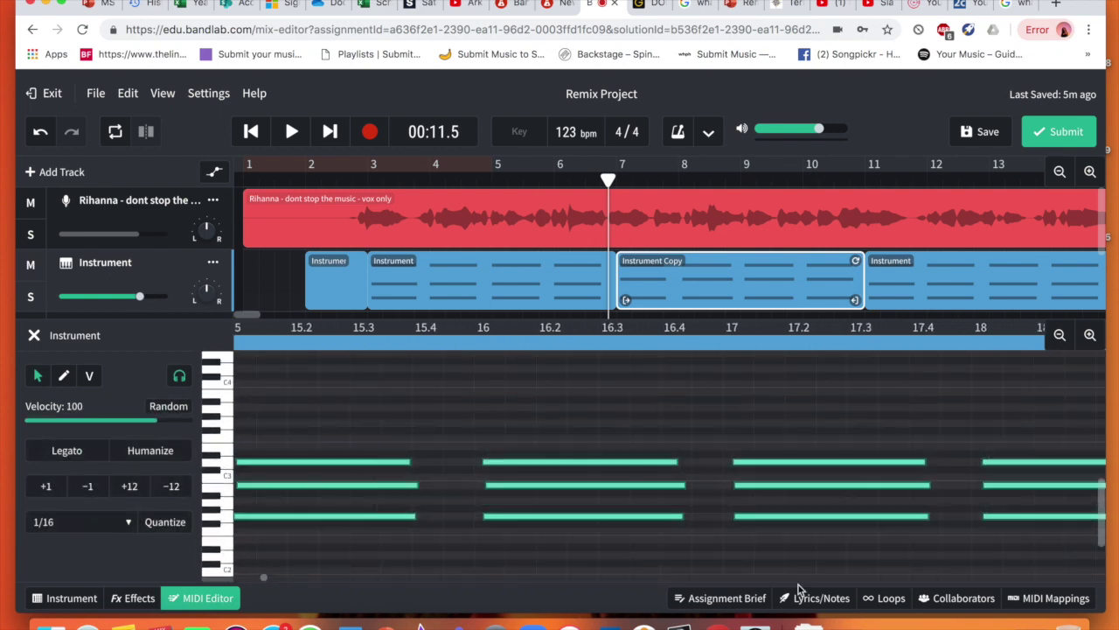
click(172, 527)
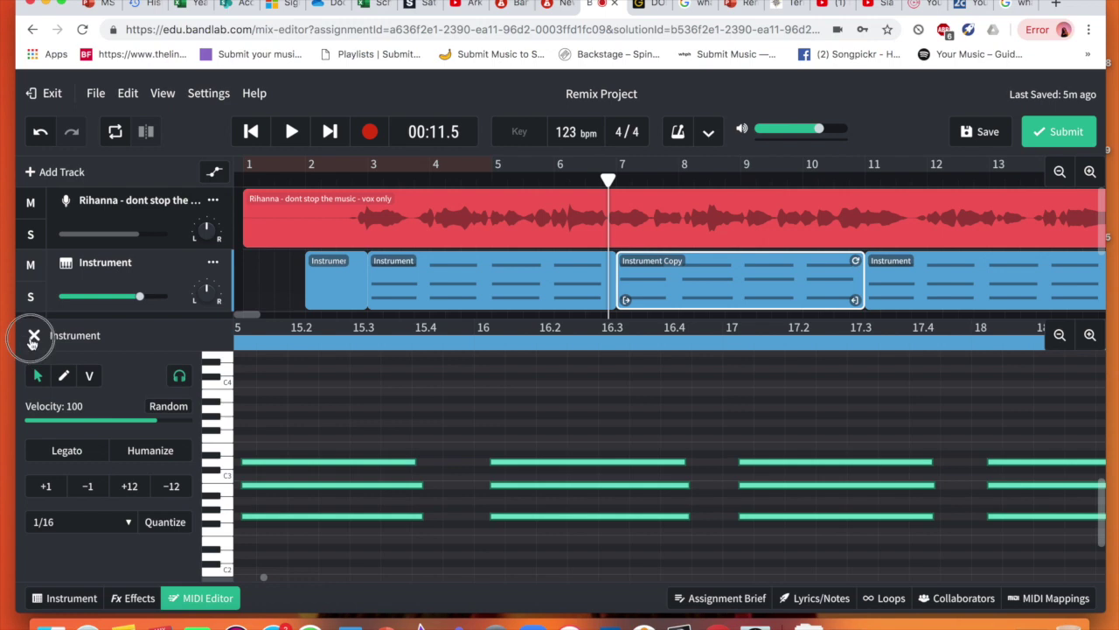
click(33, 335)
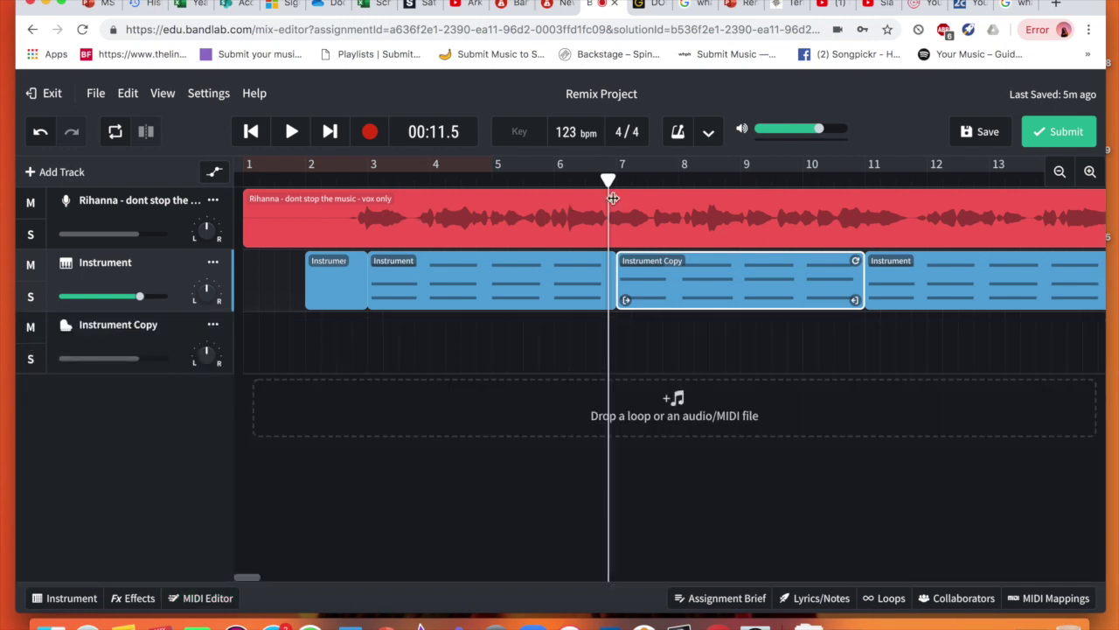
Delete the short leftover Instrument region before bar 3.
drag(613, 199, 383, 200)
click(334, 302)
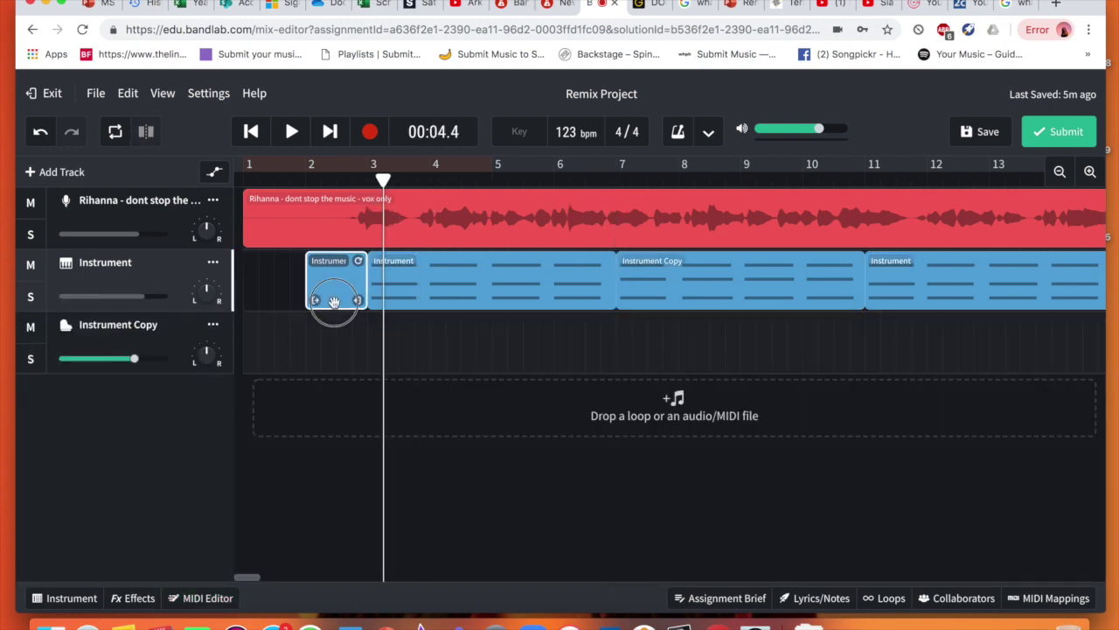
key(Delete)
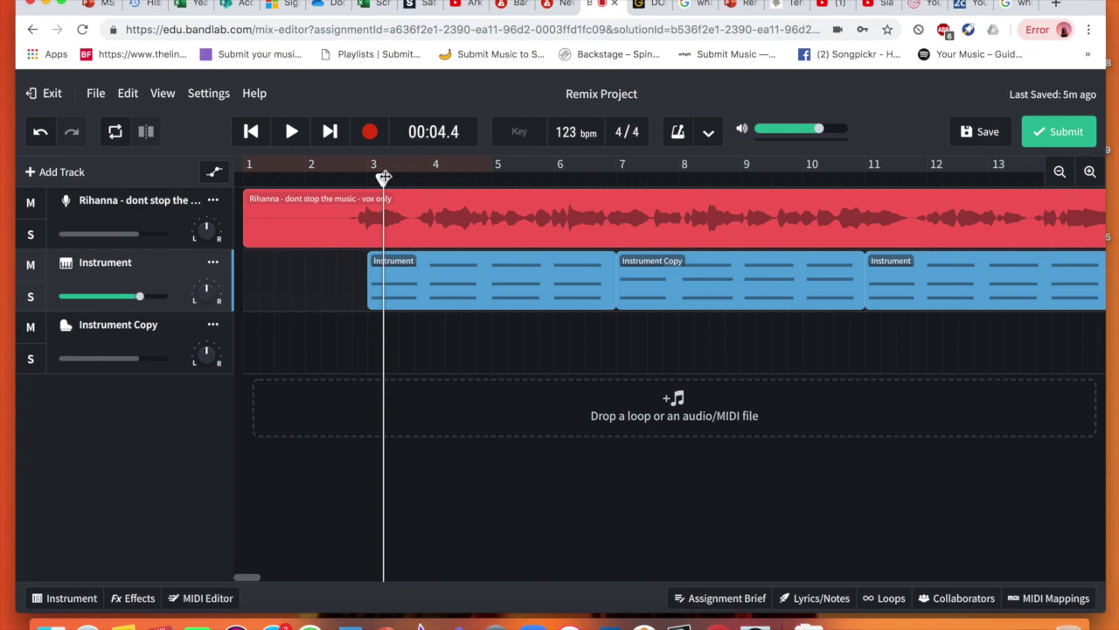
Play the arrangement from about bar 2 through to bar 19, stopping at 00:35.2.
drag(384, 177, 330, 178)
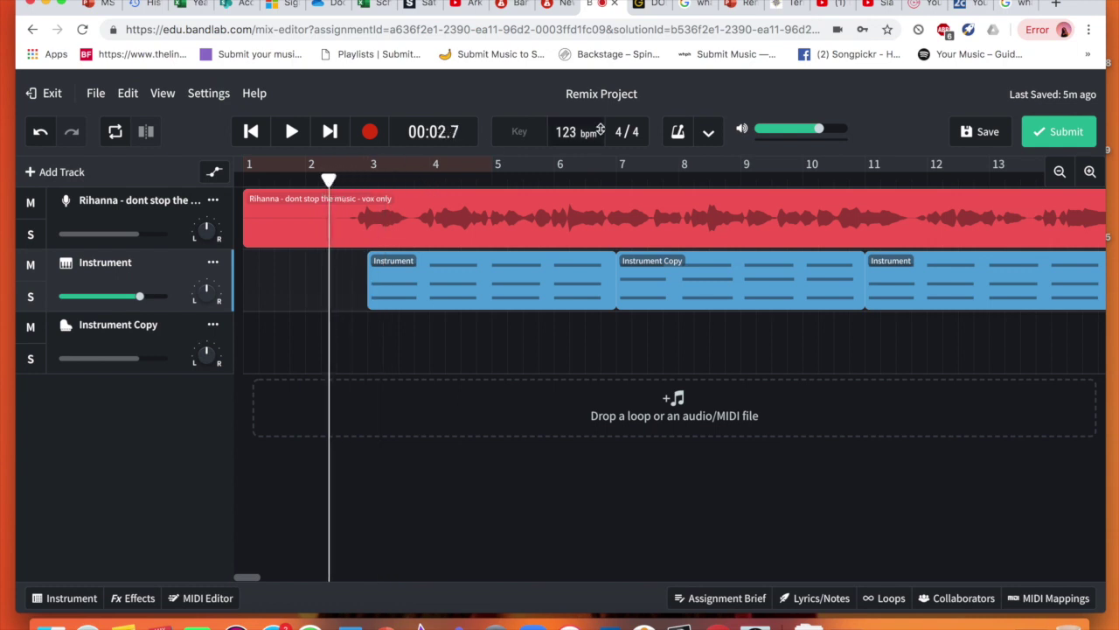
key(space)
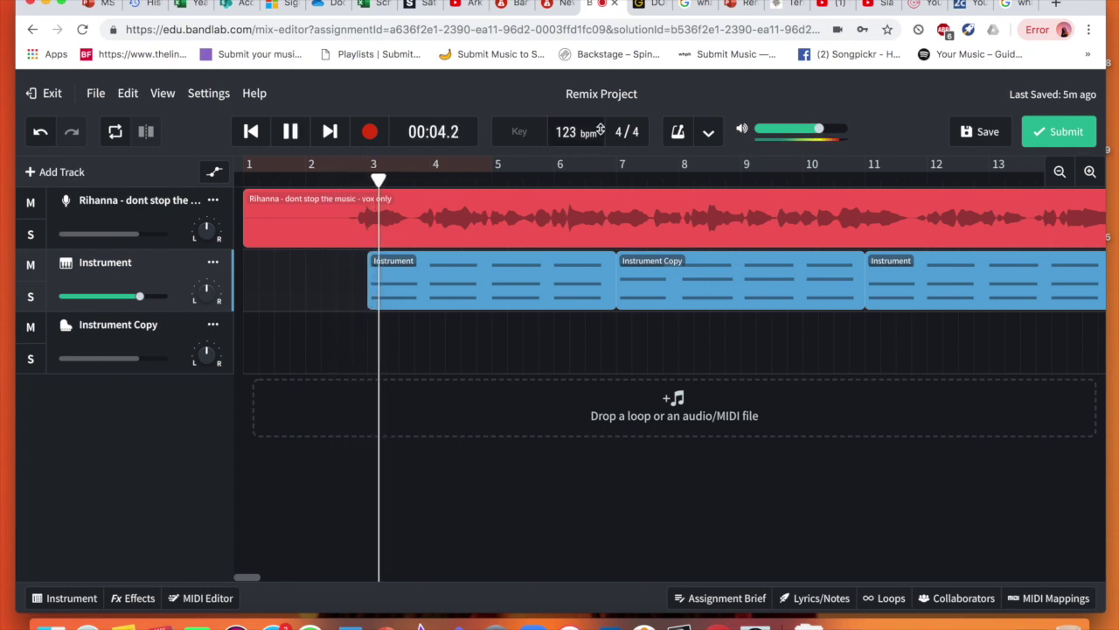
scroll(607, 239, right, 5)
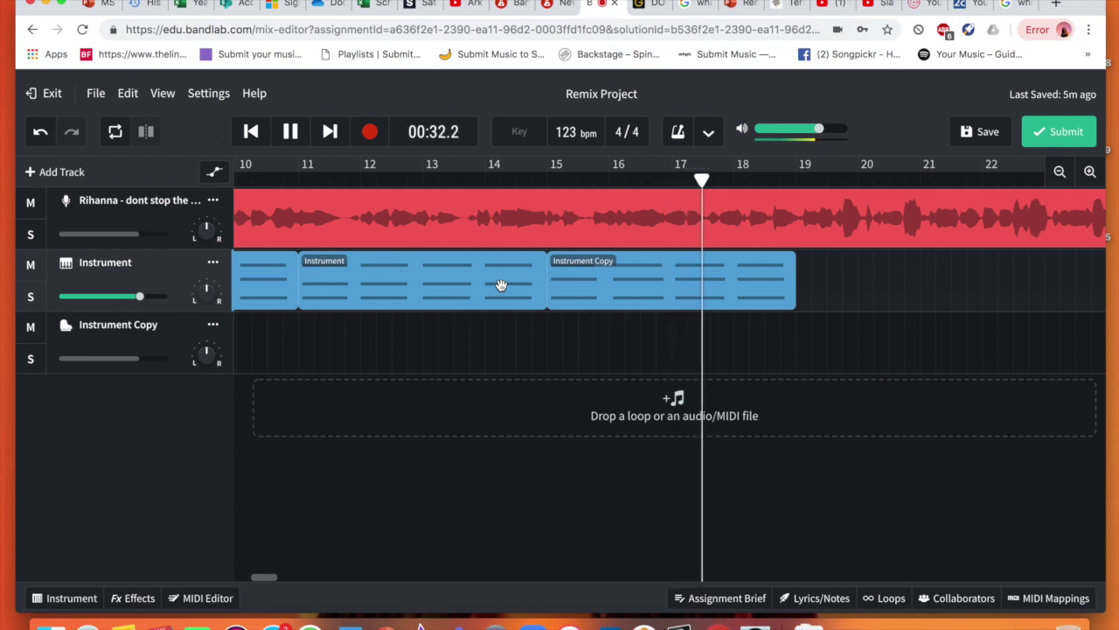
click(291, 131)
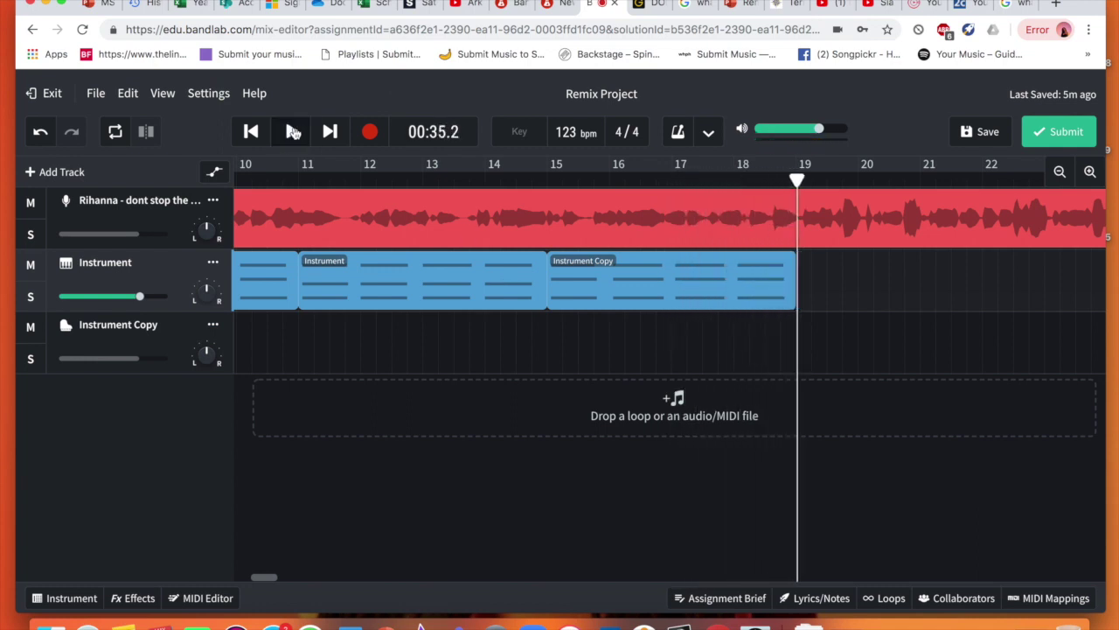
scroll(340, 284, left, 10)
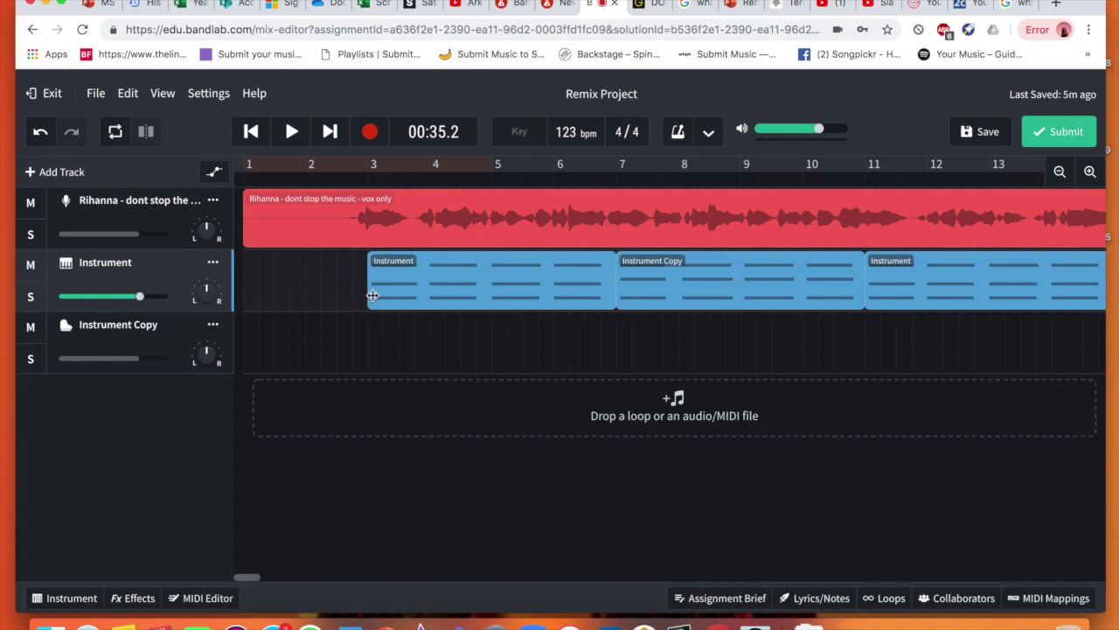
scroll(441, 295, right, 3)
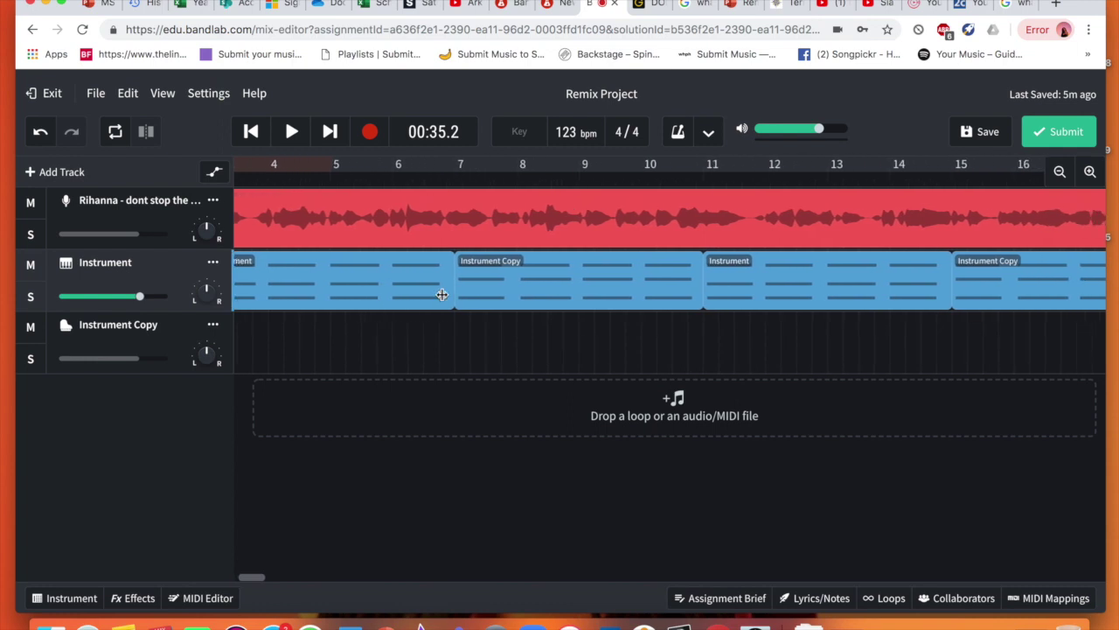
click(717, 598)
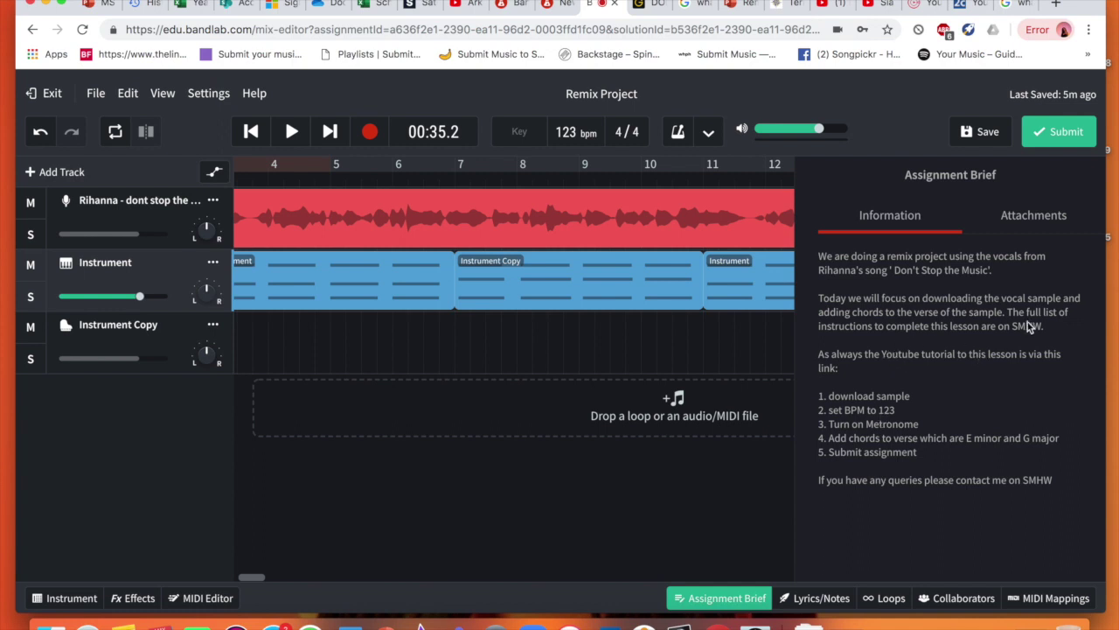
click(704, 598)
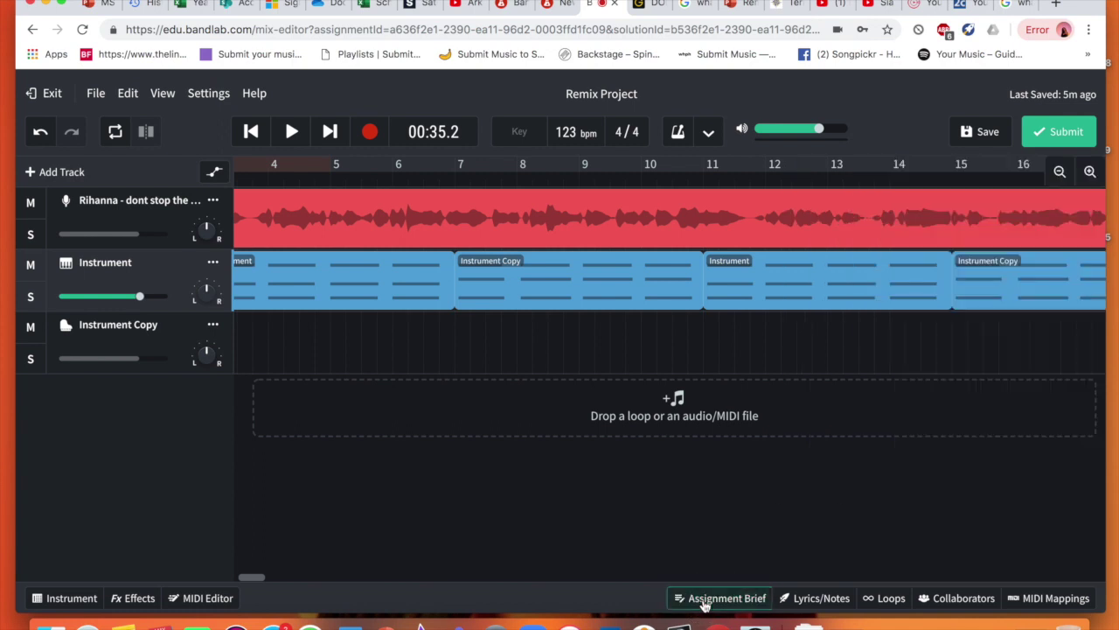
Submit the Remix Project to the assignment with the description 'Example' and dismiss the disk-space notice.
click(1042, 133)
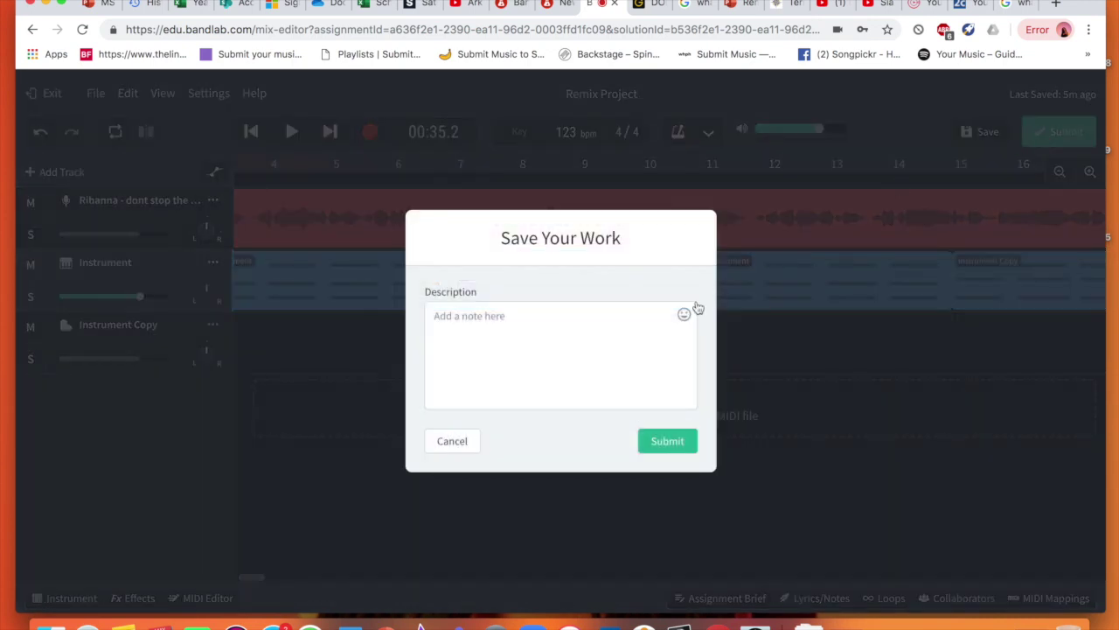
click(638, 328)
text(Exam)
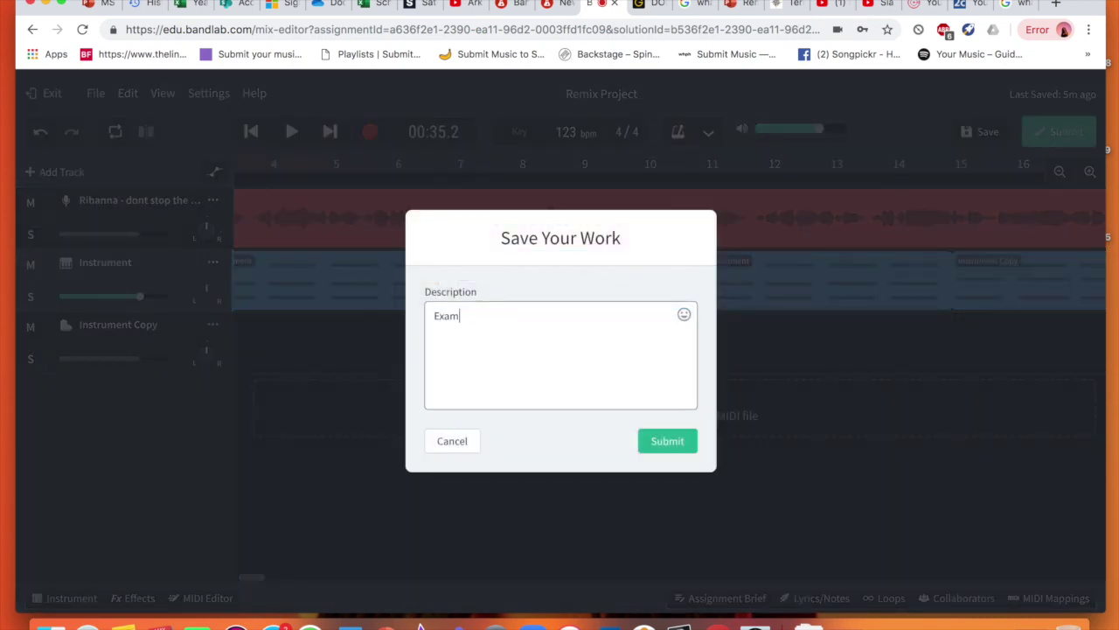
text(ple)
click(667, 442)
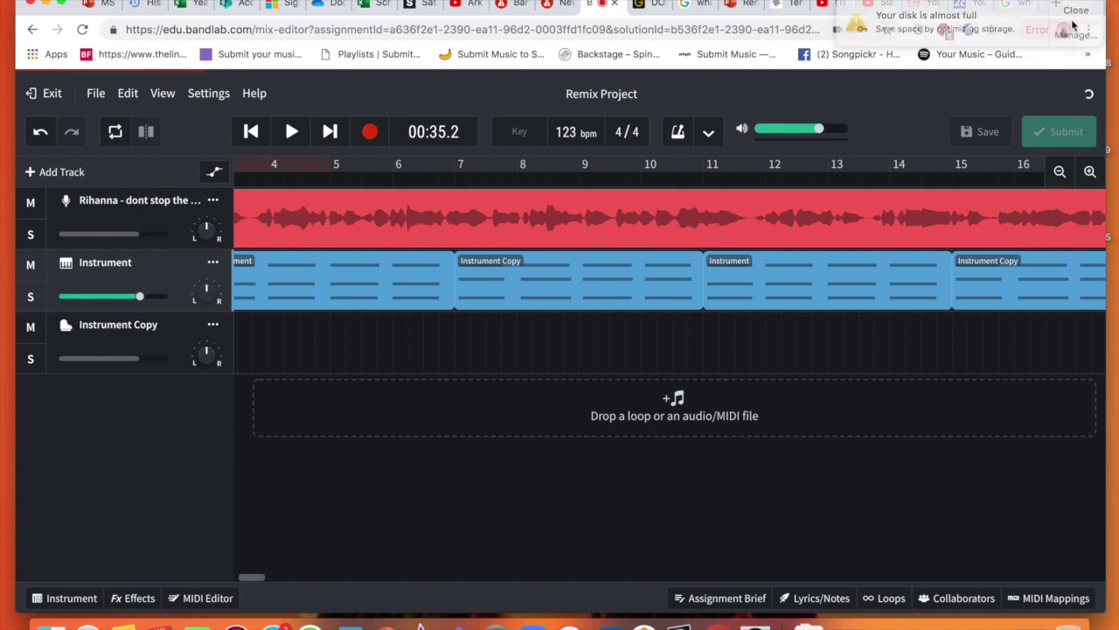
click(1076, 12)
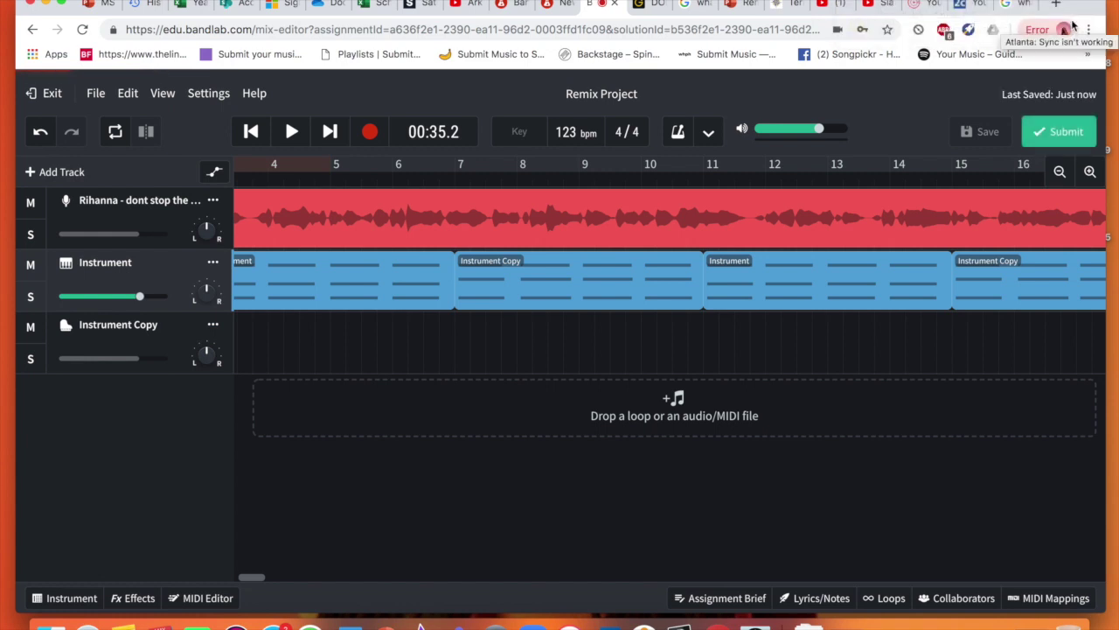